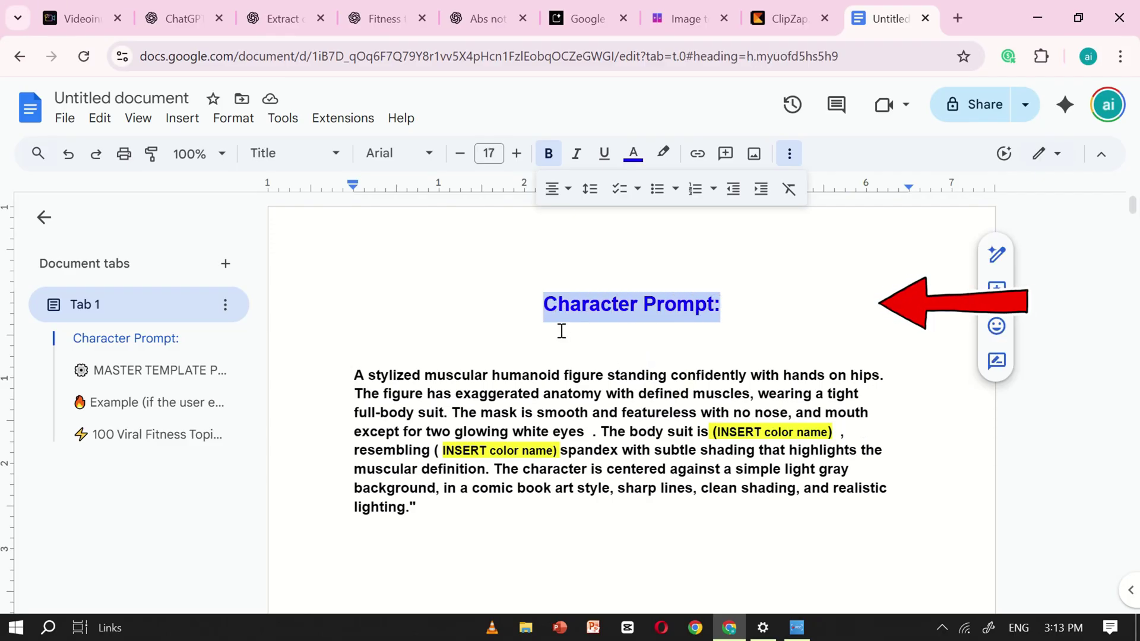
# Step: Scroll down the Google Doc to find the master template prompt section
pyautogui.click(530, 360)
pyautogui.scroll(-5, 659, 421)
pyautogui.scroll(-20, 661, 377)
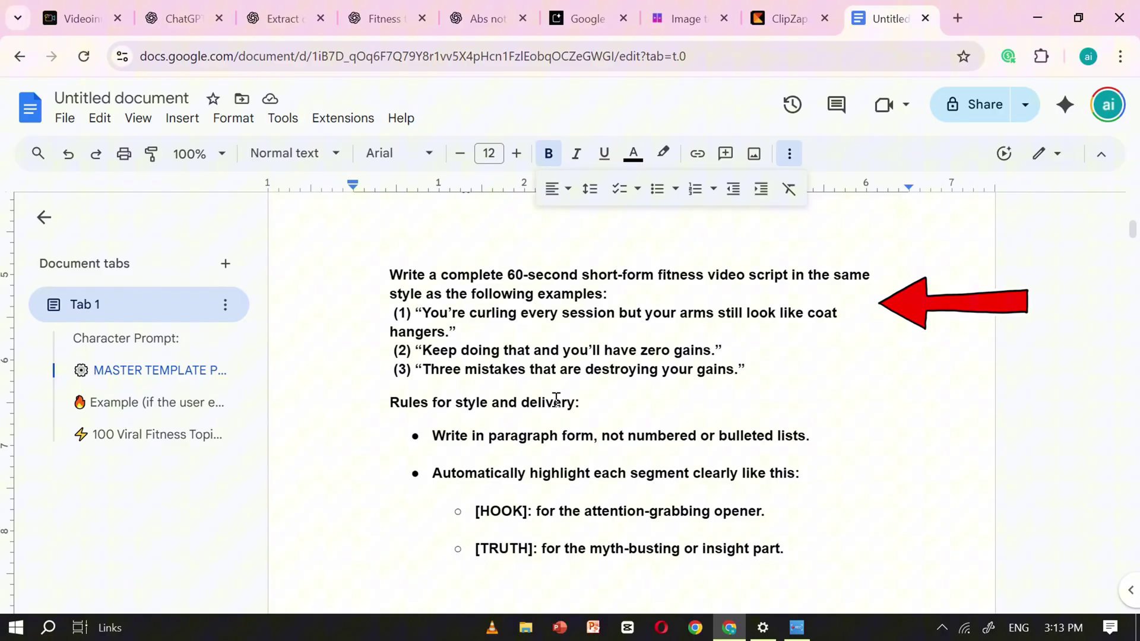
pyautogui.scroll(-14, 563, 387)
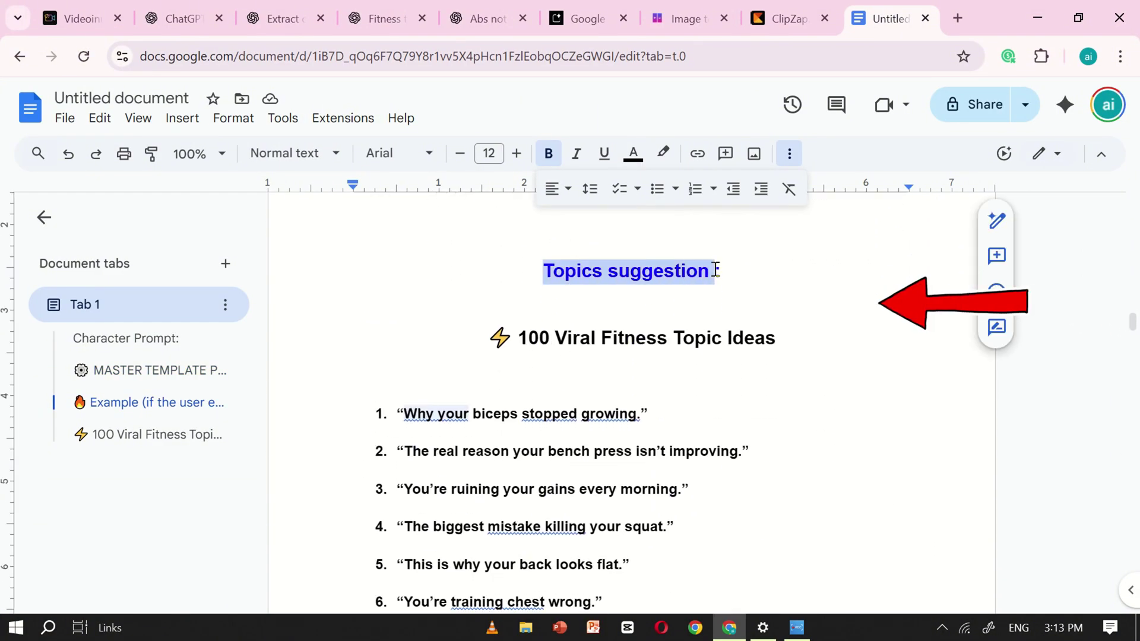
pyautogui.click(716, 270)
pyautogui.scroll(-14, 578, 387)
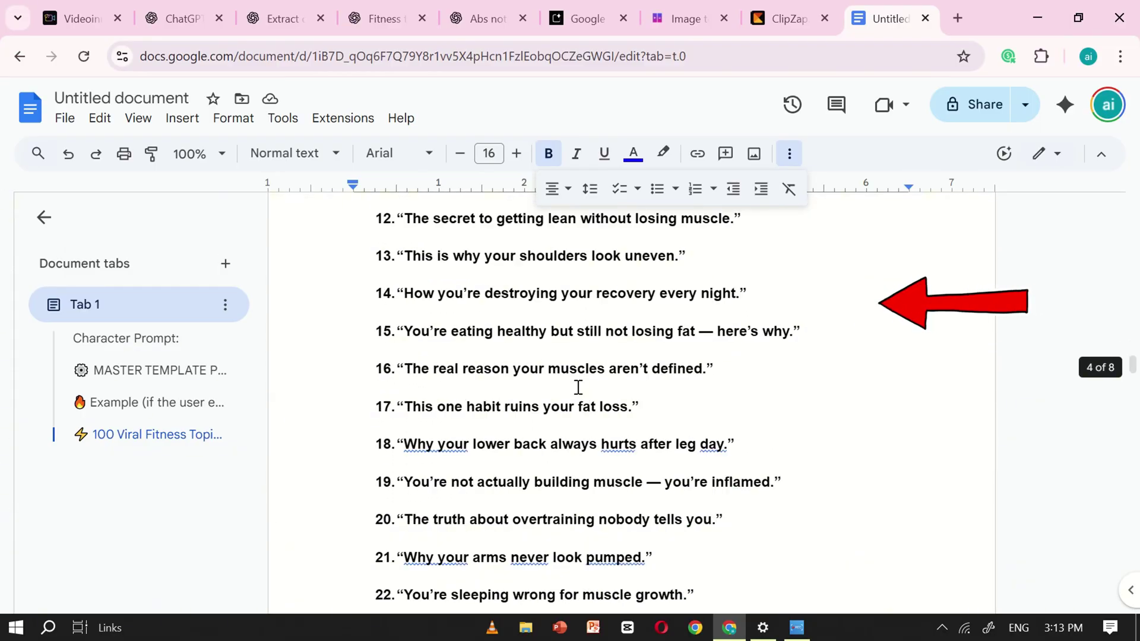
pyautogui.scroll(-20, 577, 387)
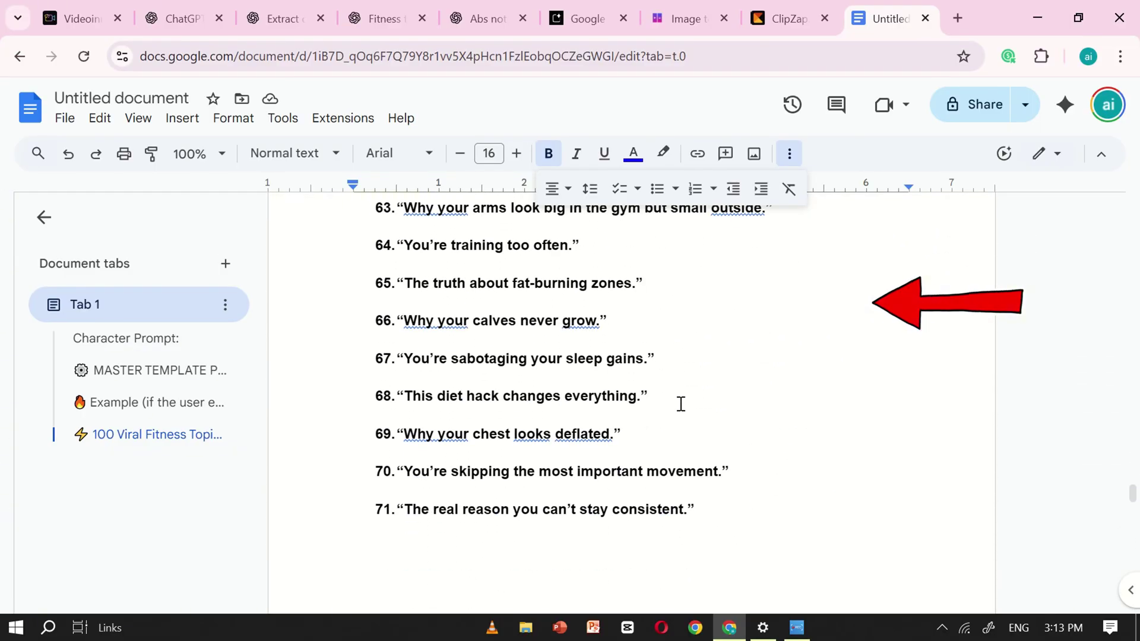
pyautogui.scroll(-20, 682, 404)
pyautogui.scroll(5, 695, 410)
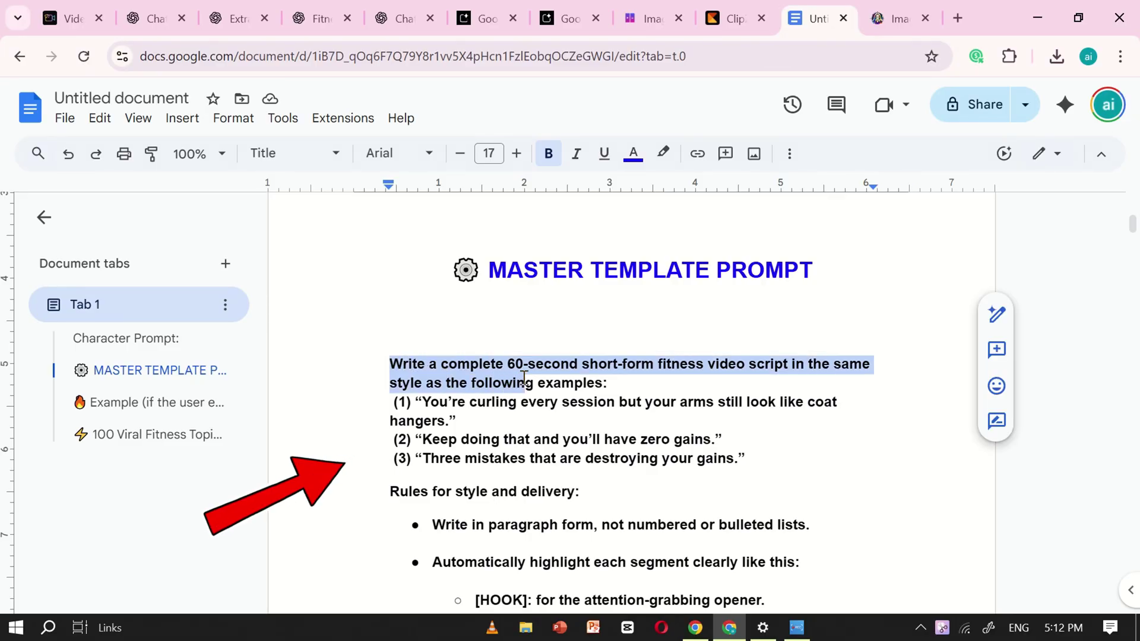
# Step: Select the prompt from 'Write a complete…' through the [CLOSING] example line and copy it
pyautogui.moveTo(525, 378); pyautogui.dragTo(568, 347)
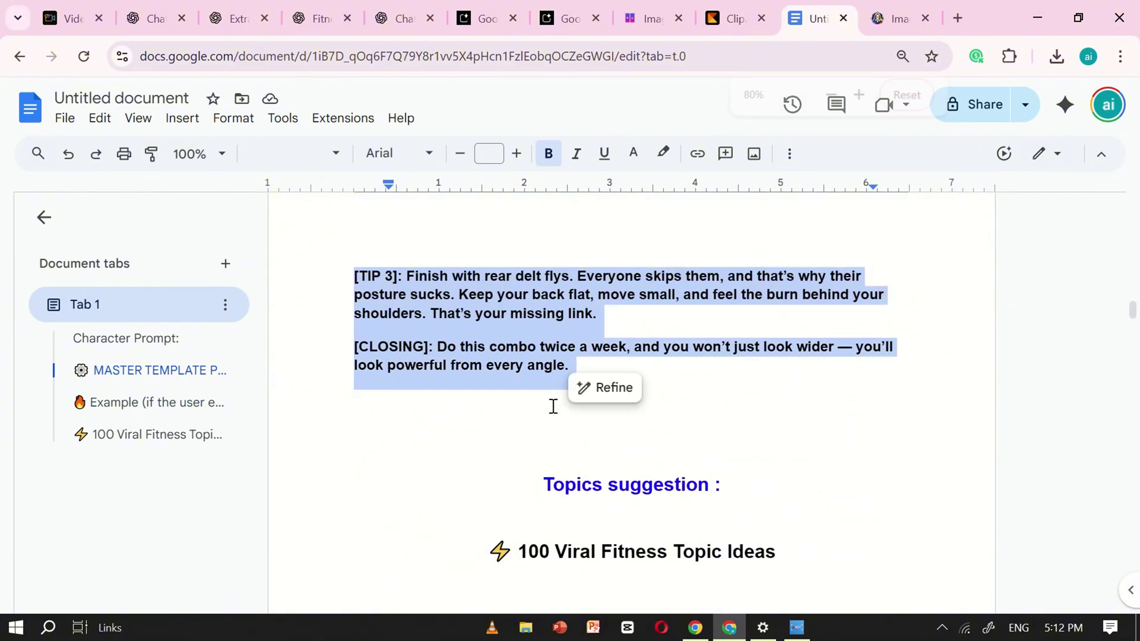
pyautogui.hotkey('ctrl', '-')
pyautogui.scroll(6, 495, 296)
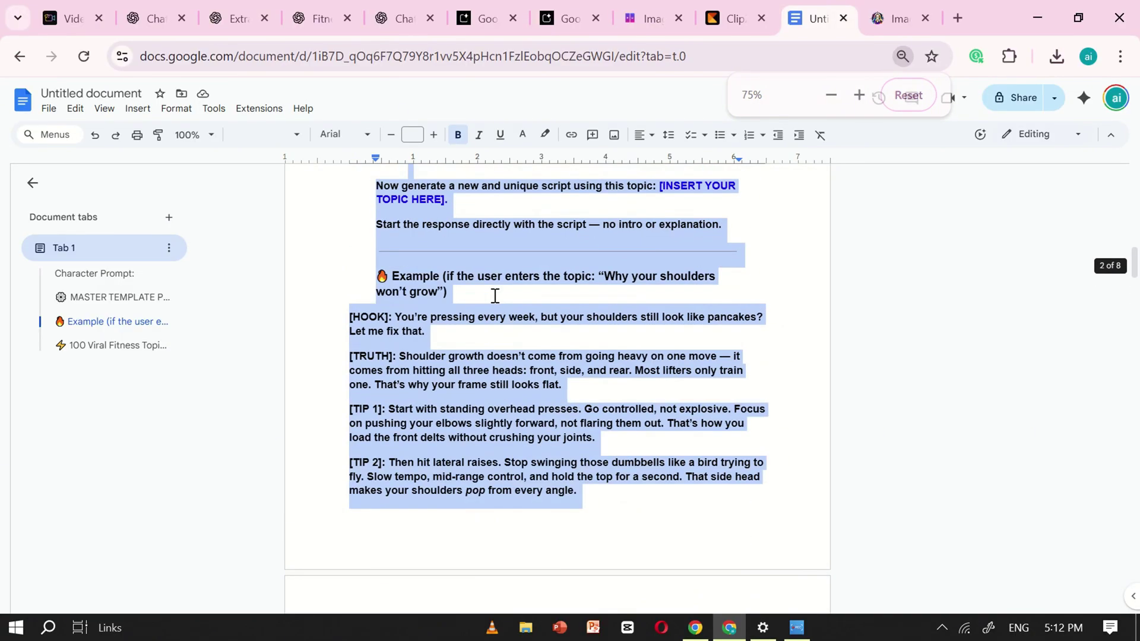
pyautogui.scroll(10, 493, 295)
pyautogui.scroll(-15, 466, 415)
pyautogui.rightClick(458, 330)
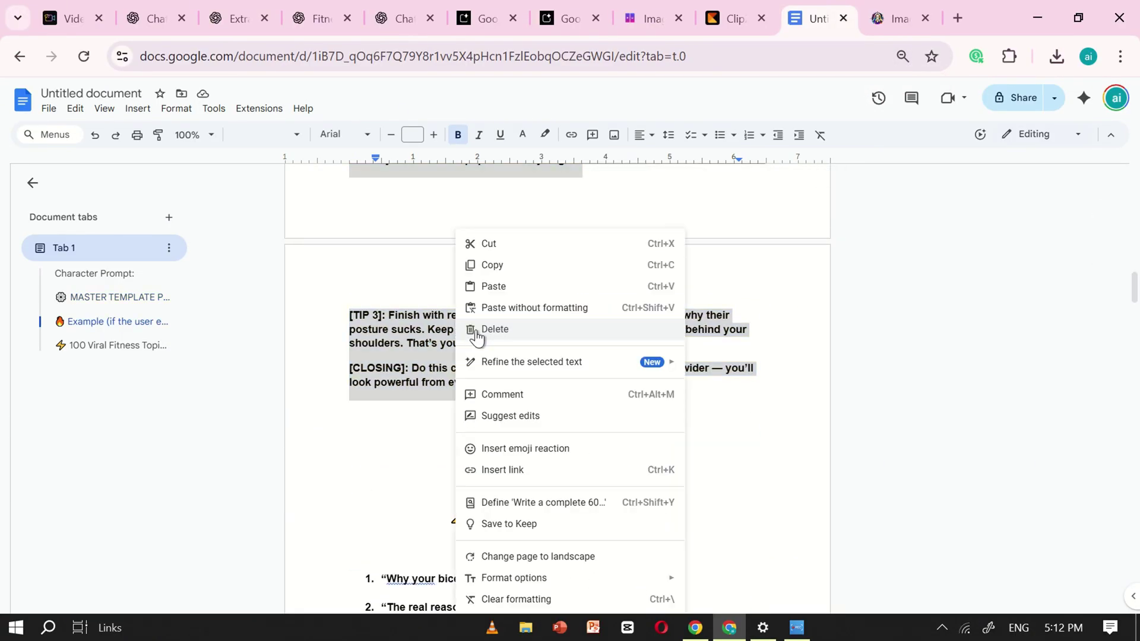
pyautogui.click(502, 267)
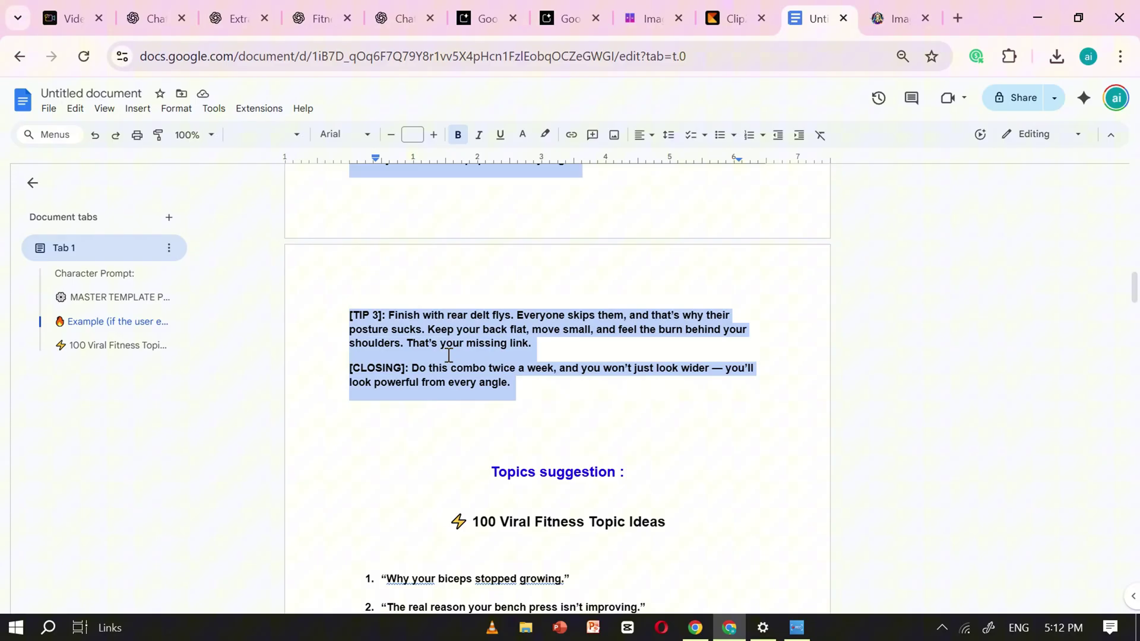
# Step: Paste the copied master fitness-script prompt into ChatGPT's empty new-chat box without sending it
pyautogui.click(414, 9)
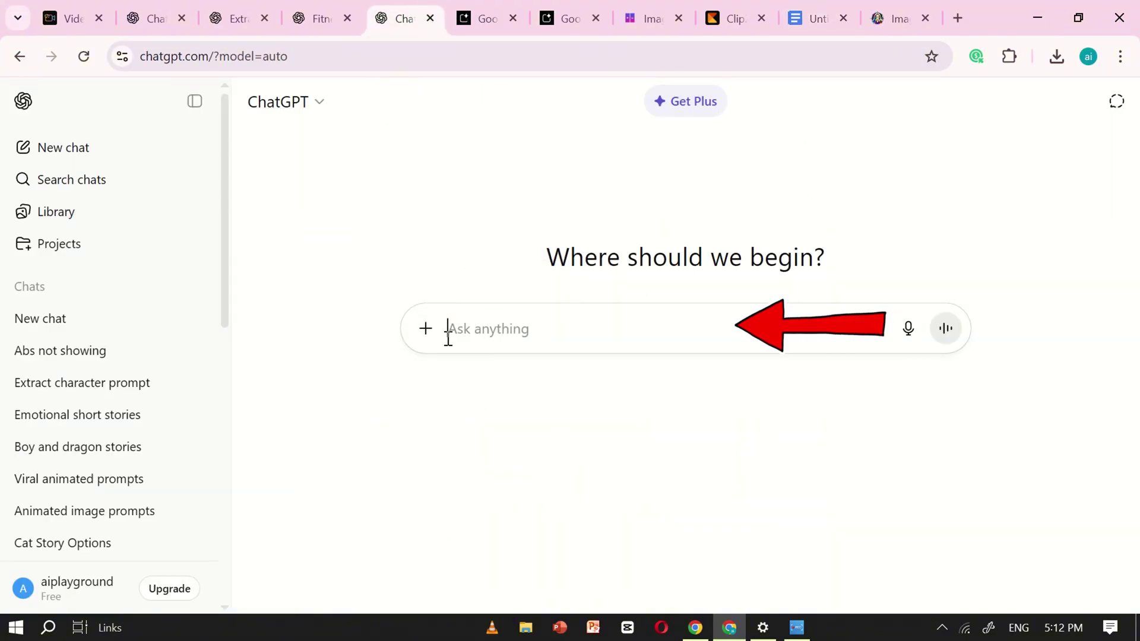
pyautogui.rightClick(527, 327)
pyautogui.click(562, 411)
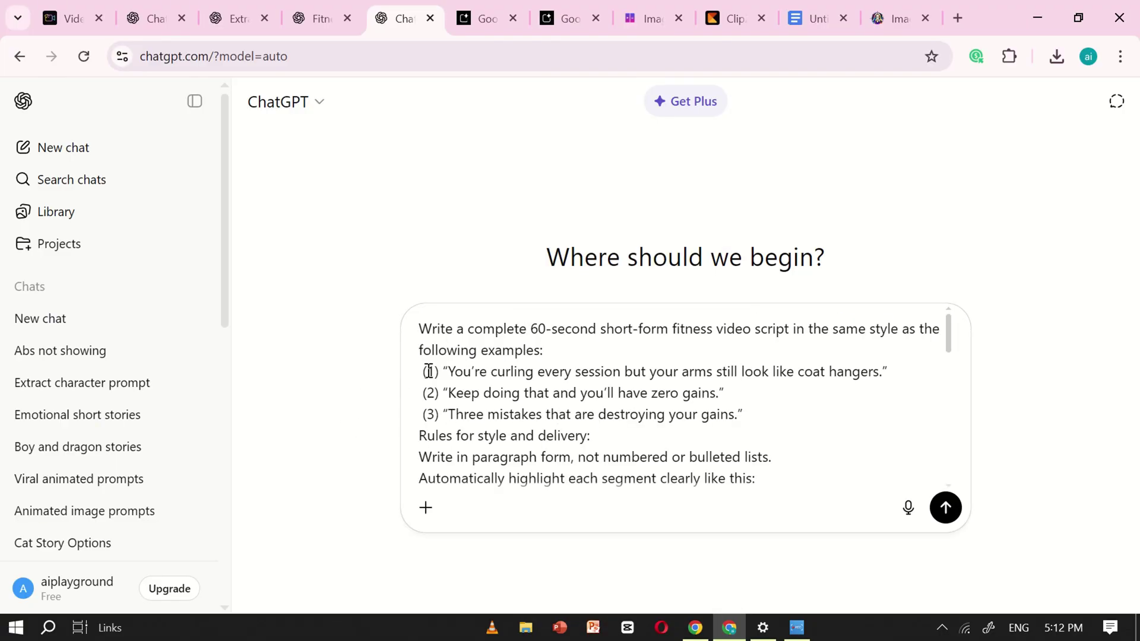
pyautogui.scroll(-5, 649, 385)
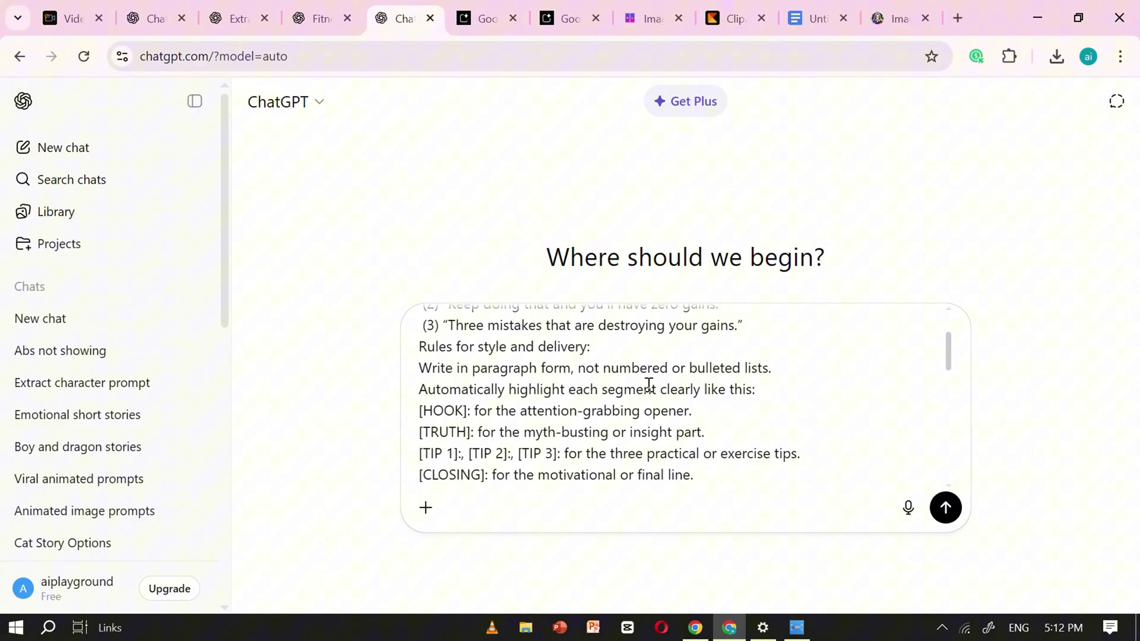
pyautogui.scroll(-2, 649, 385)
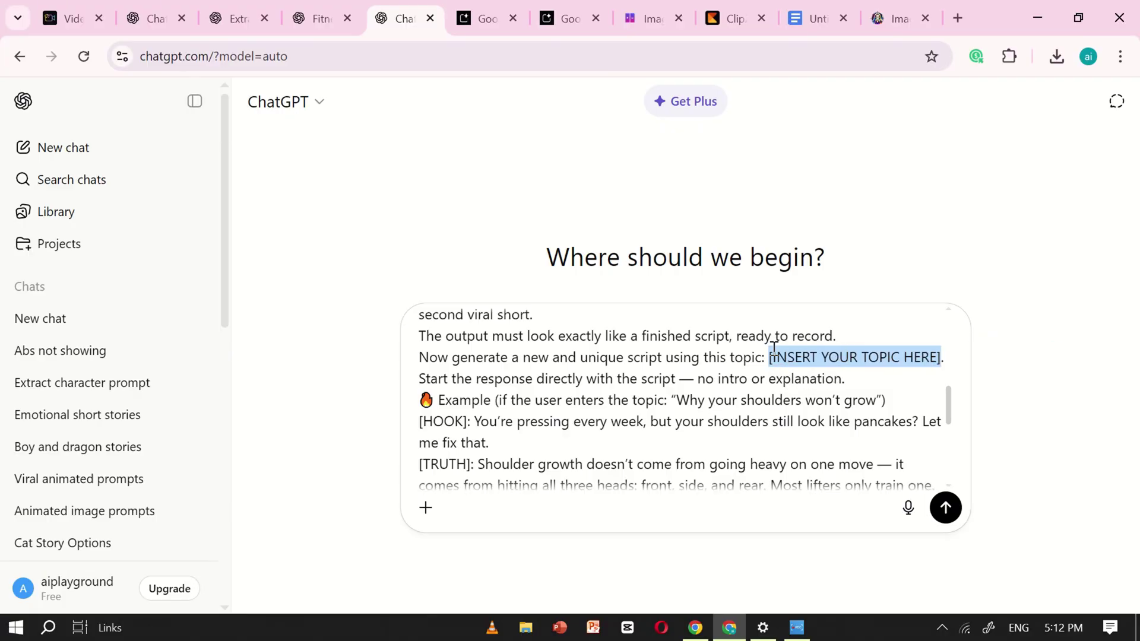
pyautogui.click(790, 7)
# Step: Copy topic 1, 'Why your biceps stopped growing', from the 100 Viral Fitness Topic Ideas list
pyautogui.click(440, 402)
pyautogui.scroll(-5, 440, 402)
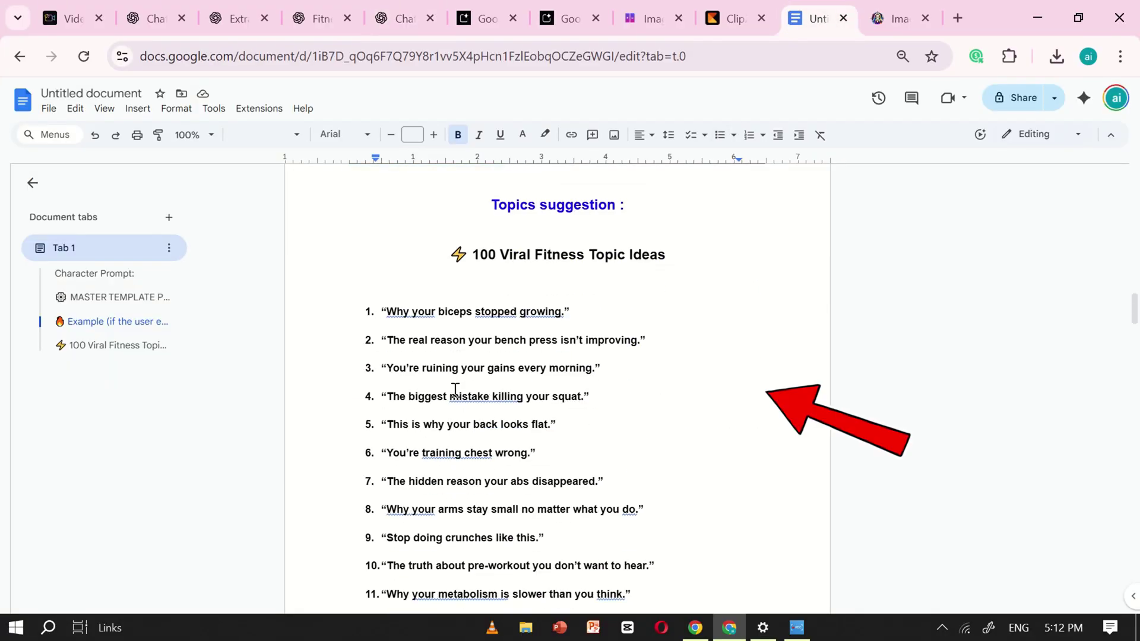
pyautogui.scroll(-12, 500, 456)
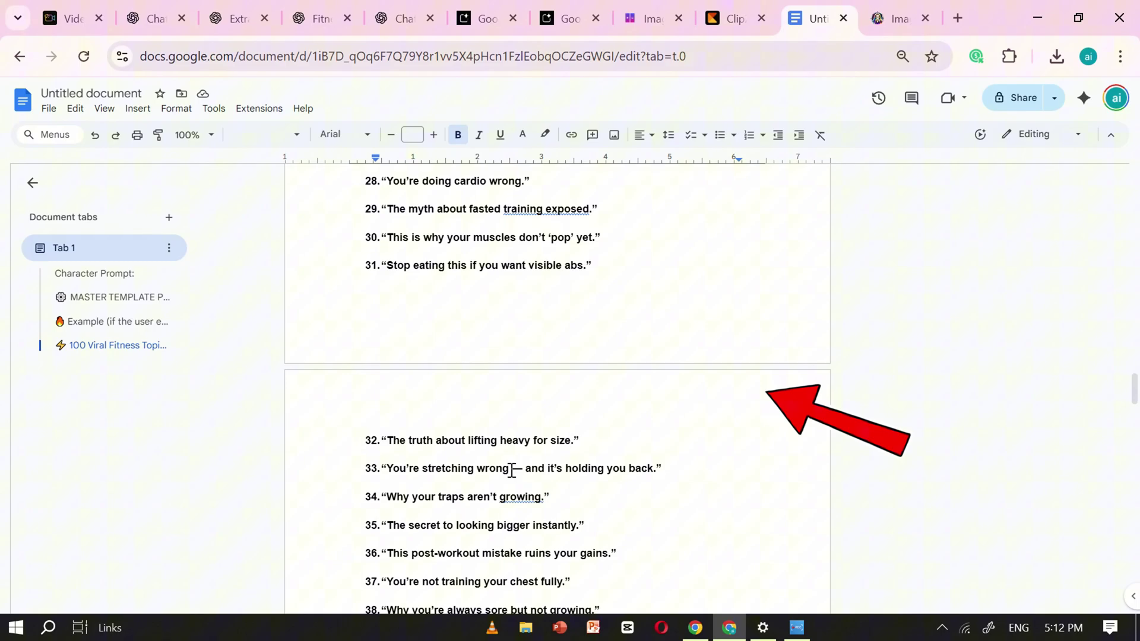
pyautogui.scroll(15, 505, 460)
pyautogui.scroll(-3, 499, 457)
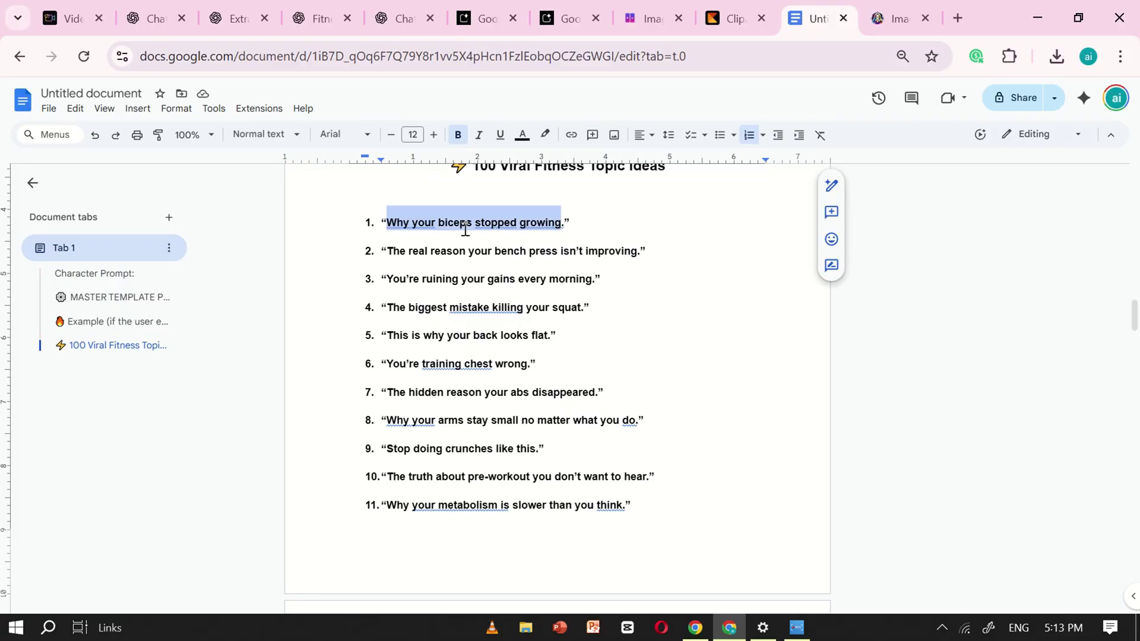
pyautogui.rightClick(475, 209)
pyautogui.click(527, 232)
pyautogui.click(399, 19)
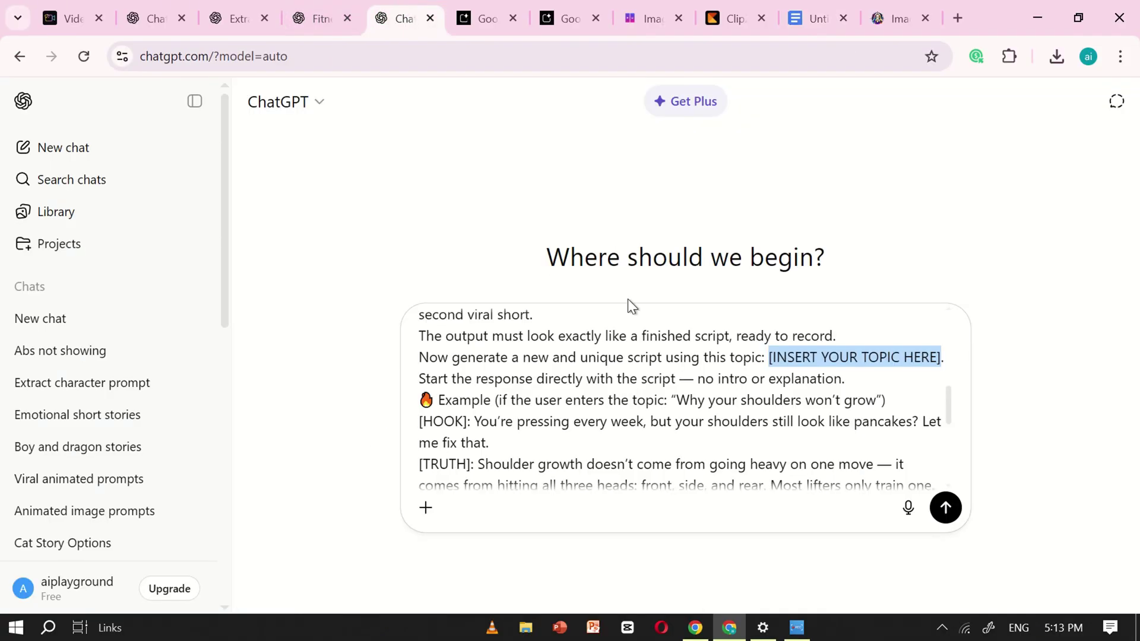
# Step: Replace the [INSERT YOUR TOPIC HERE] placeholder with the biceps topic and send the prompt
pyautogui.rightClick(785, 354)
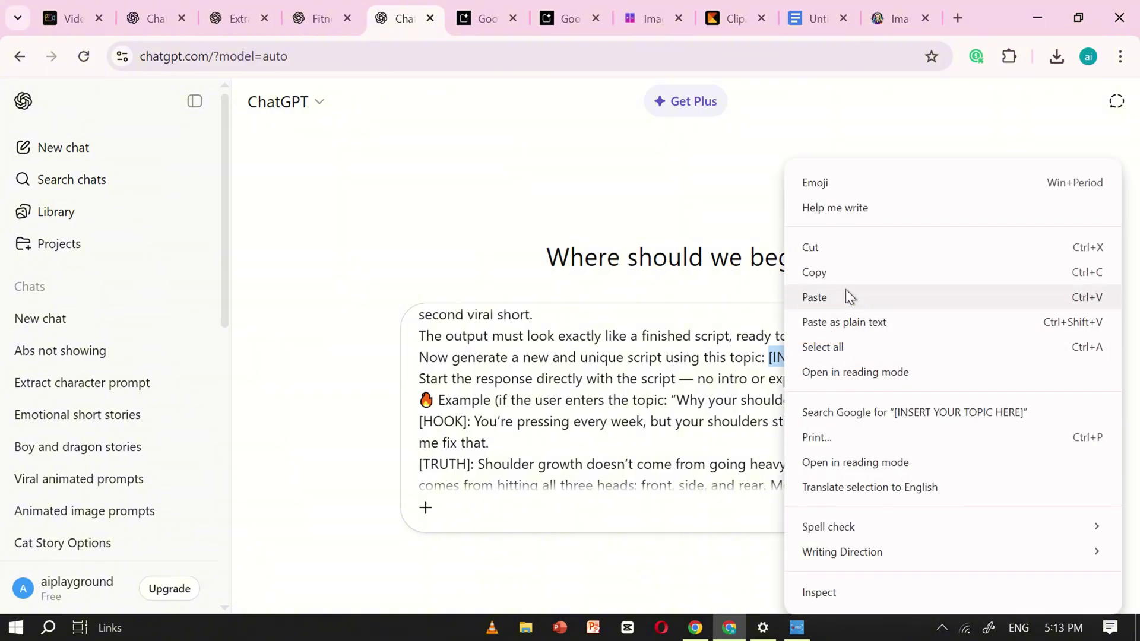
pyautogui.click(814, 297)
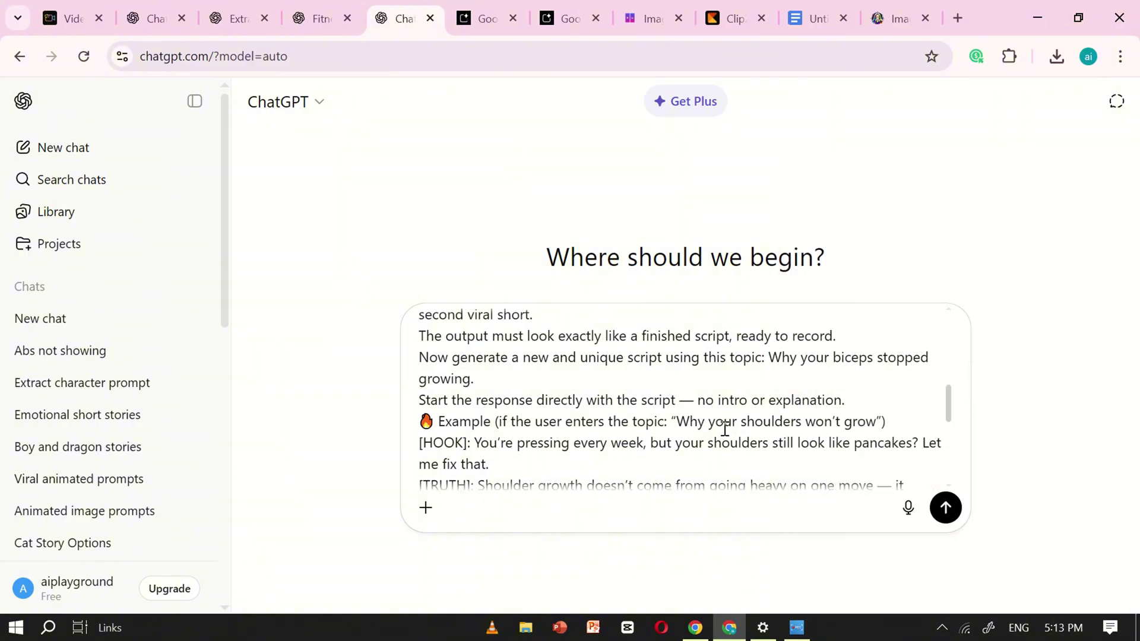
pyautogui.scroll(-5, 888, 483)
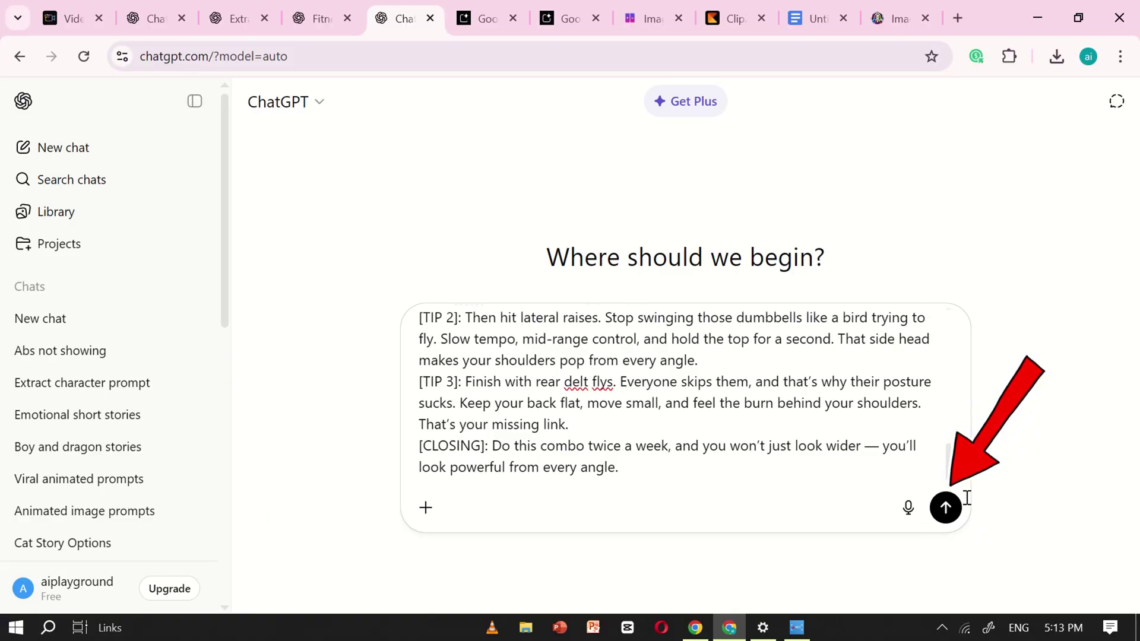
pyautogui.click(946, 508)
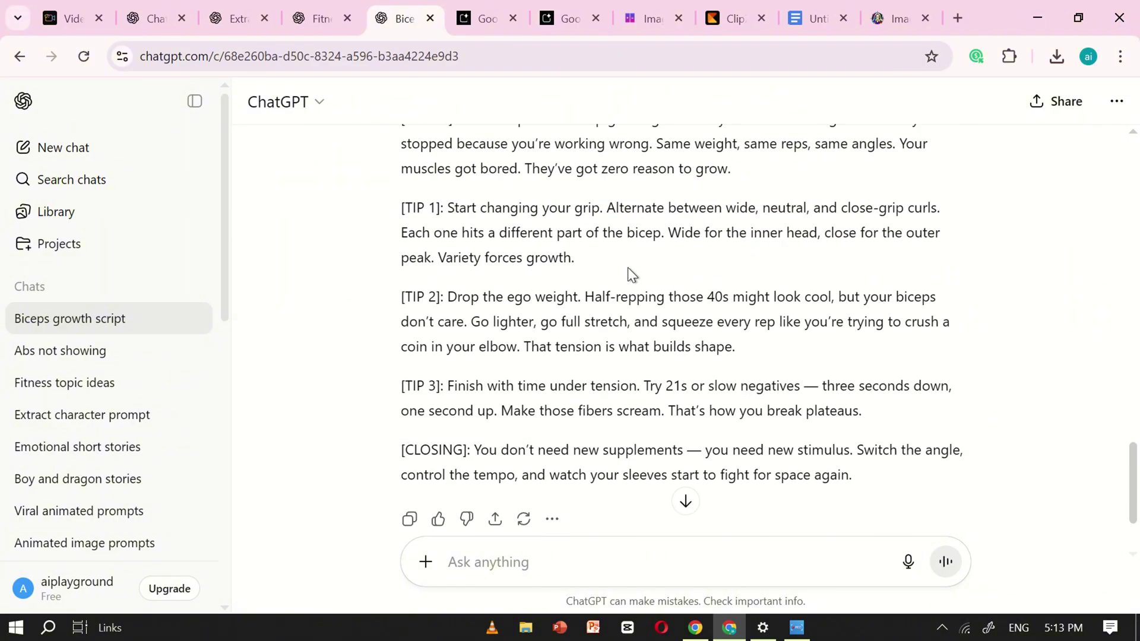
pyautogui.scroll(-2, 552, 361)
pyautogui.scroll(4, 911, 351)
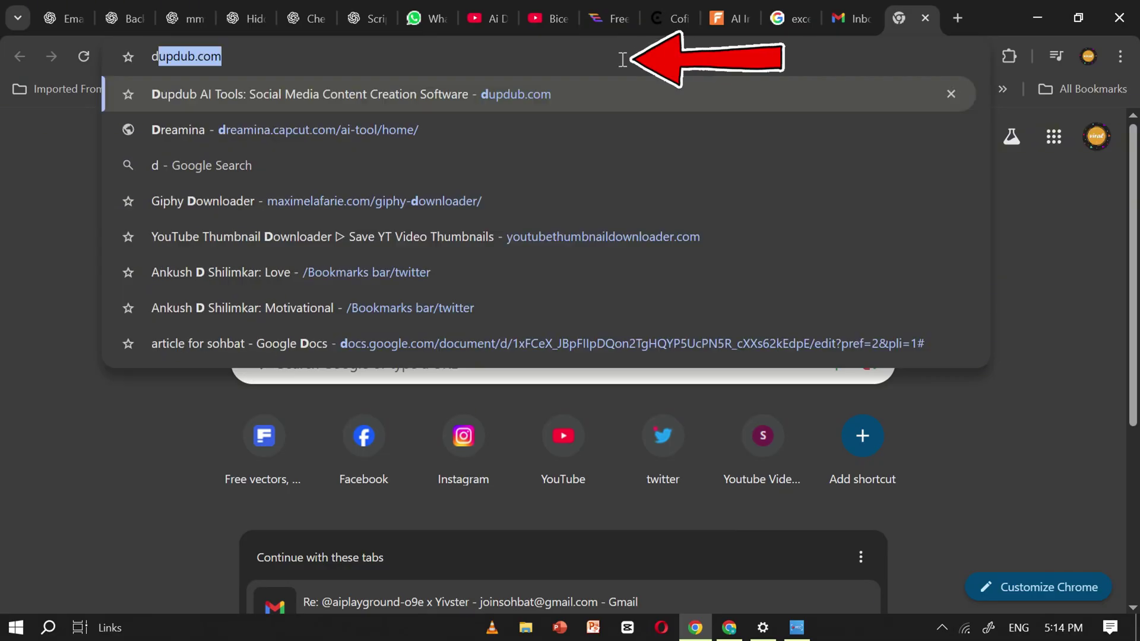
# Step: Load dupdub.com and start a free Text to speech project from the Products menu
pyautogui.write('ub')
pyautogui.press('Return')
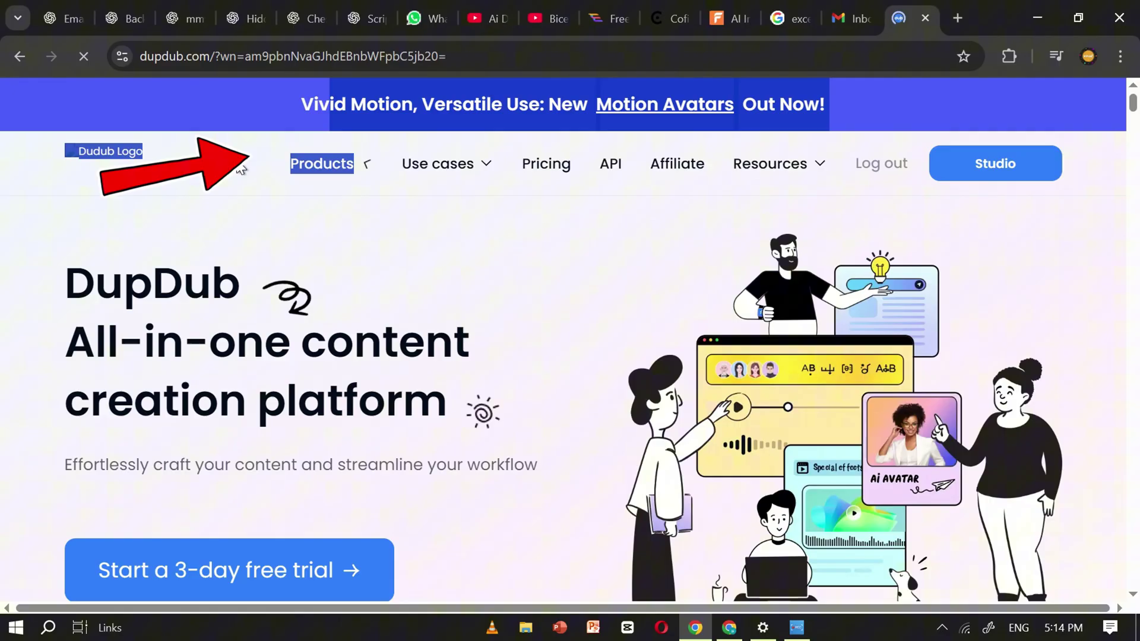
pyautogui.moveTo(336, 171)
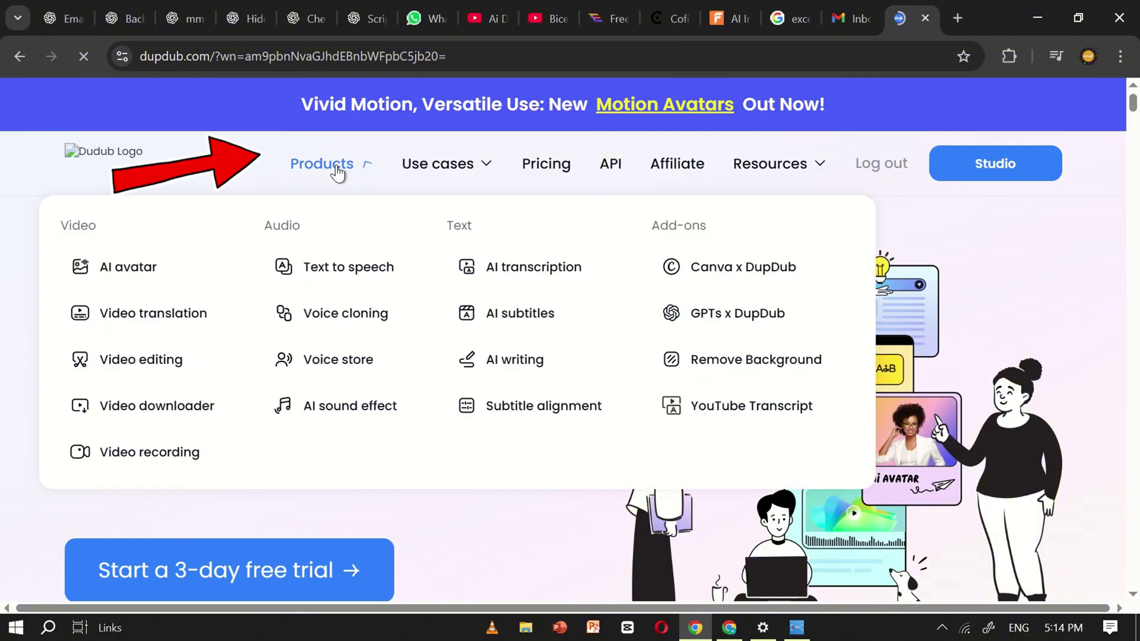
pyautogui.click(315, 273)
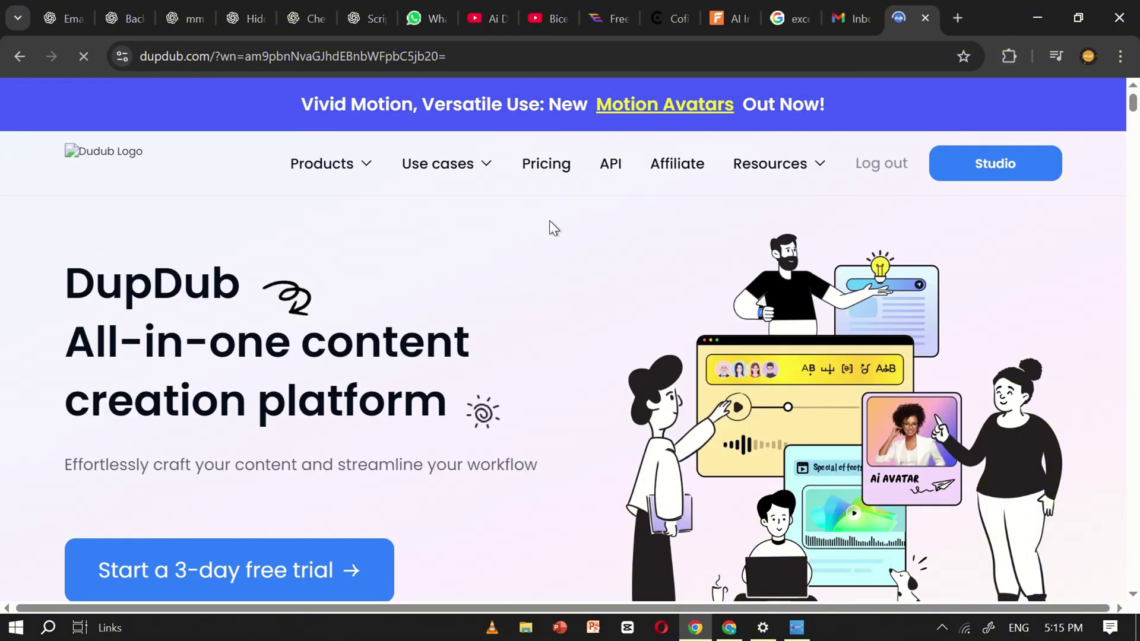
pyautogui.scroll(-5, 435, 286)
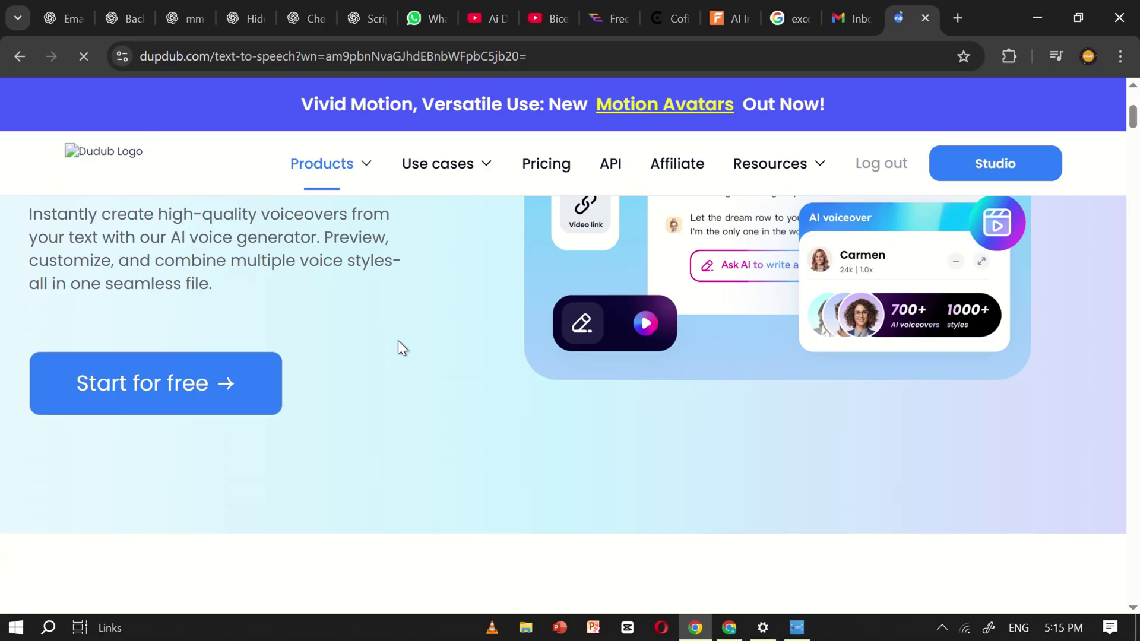
pyautogui.click(184, 392)
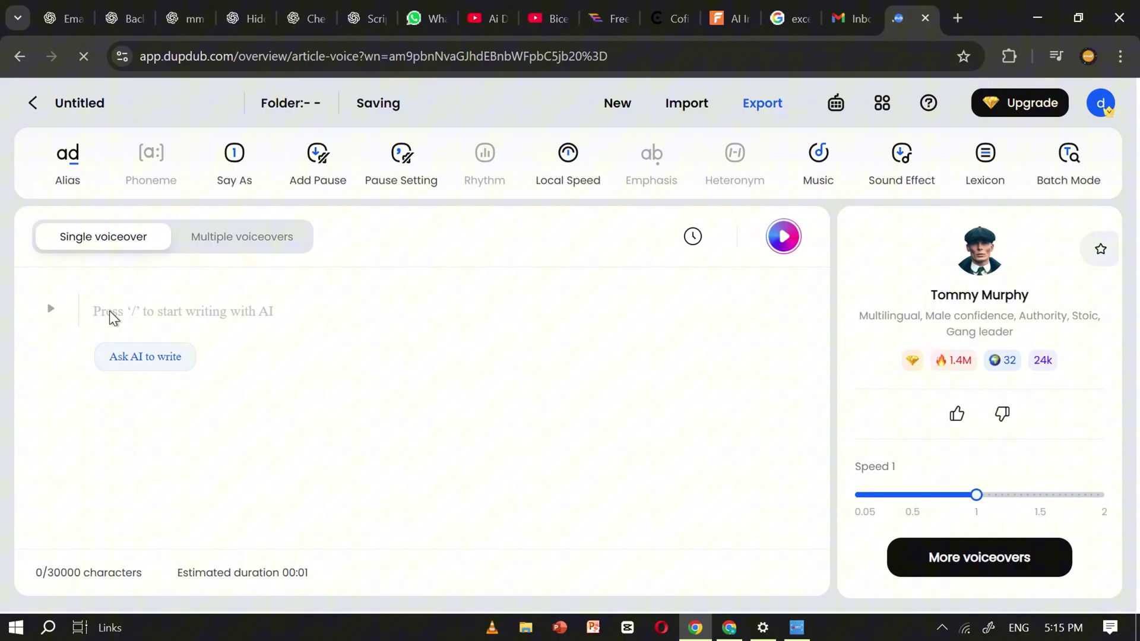
# Step: Copy the ChatGPT biceps script reply and paste it into the empty DupDub editor
pyautogui.moveTo(401, 143); pyautogui.dragTo(856, 362)
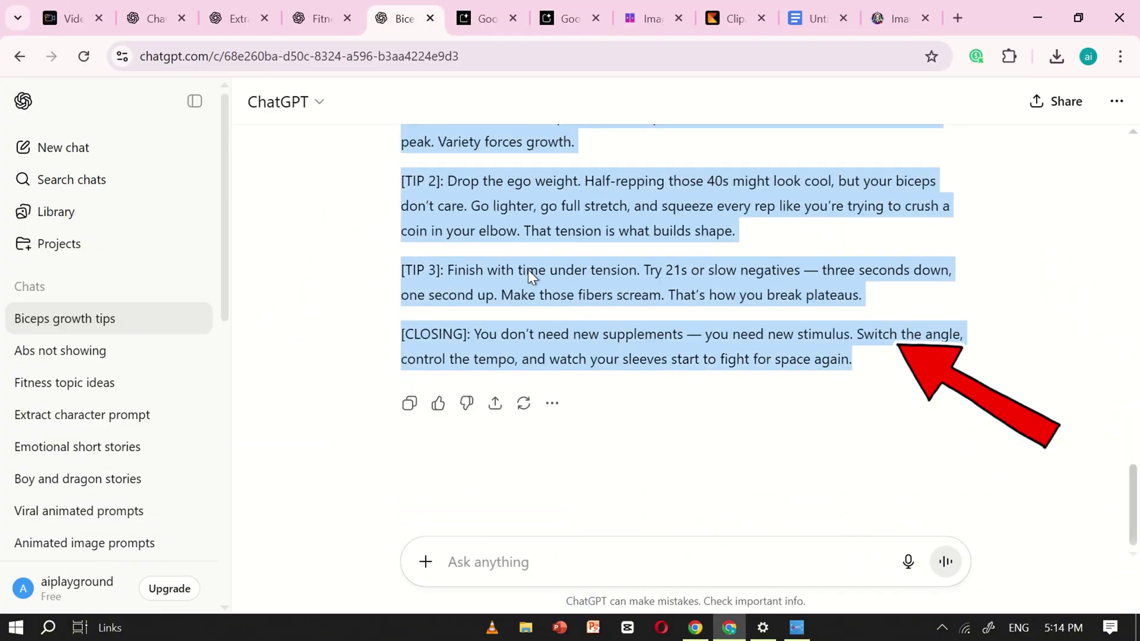
pyautogui.rightClick(558, 291)
pyautogui.click(585, 308)
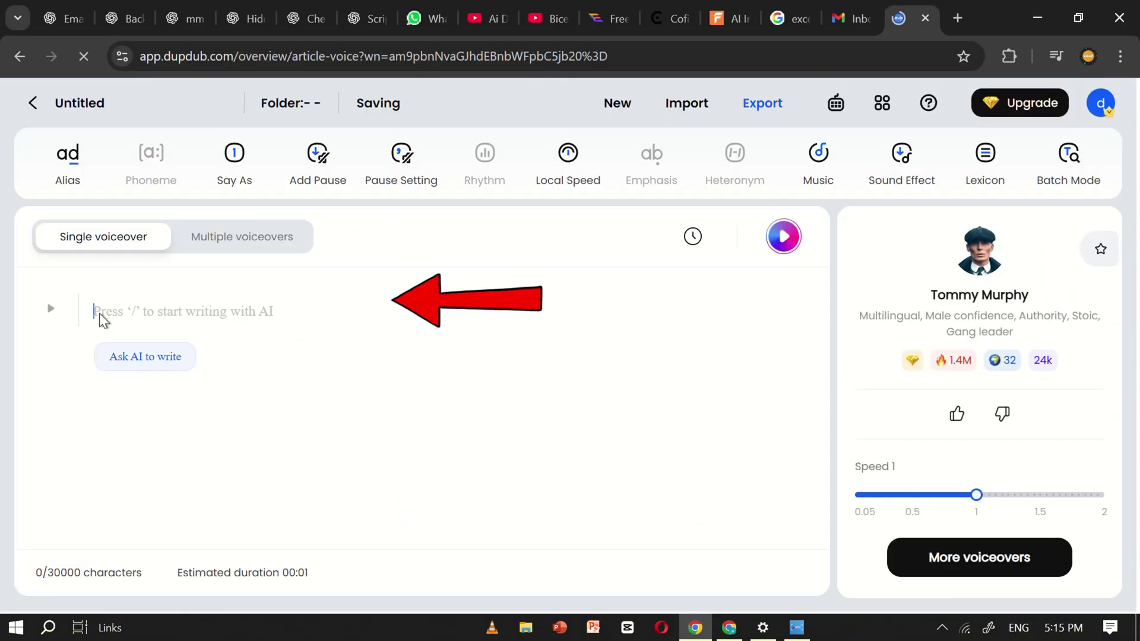
pyautogui.rightClick(99, 312)
pyautogui.click(147, 411)
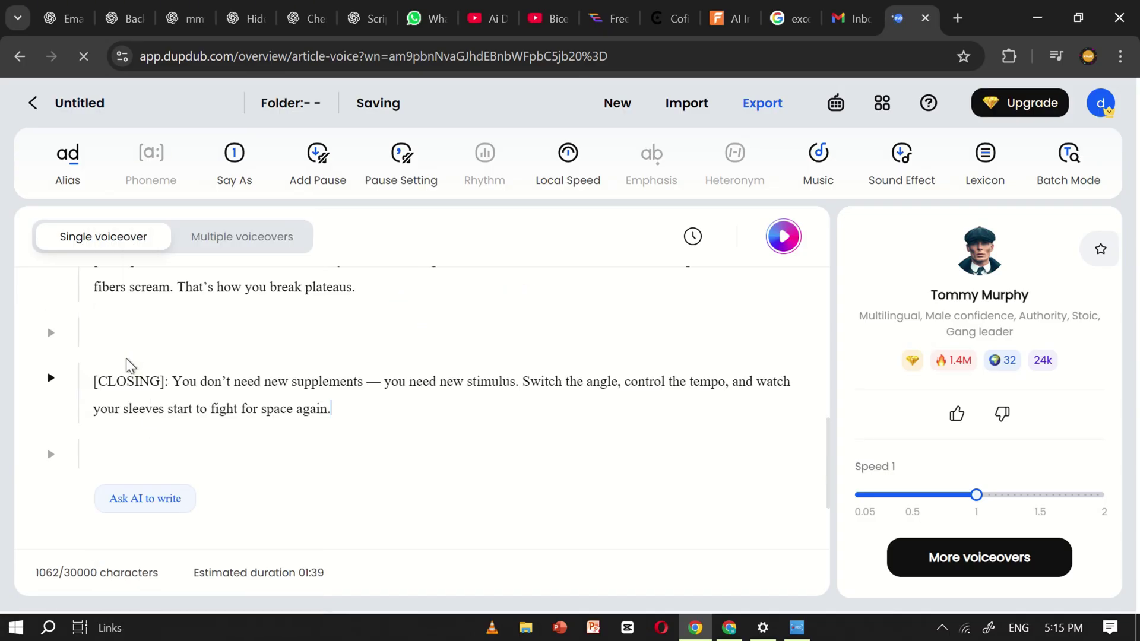
pyautogui.scroll(10, 203, 343)
# Step: Delete the [TRUTH], [TIP 1–3] and [CLOSING] labels, then open More voiceovers
pyautogui.moveTo(94, 361); pyautogui.dragTo(148, 361)
pyautogui.press('BackSpace')
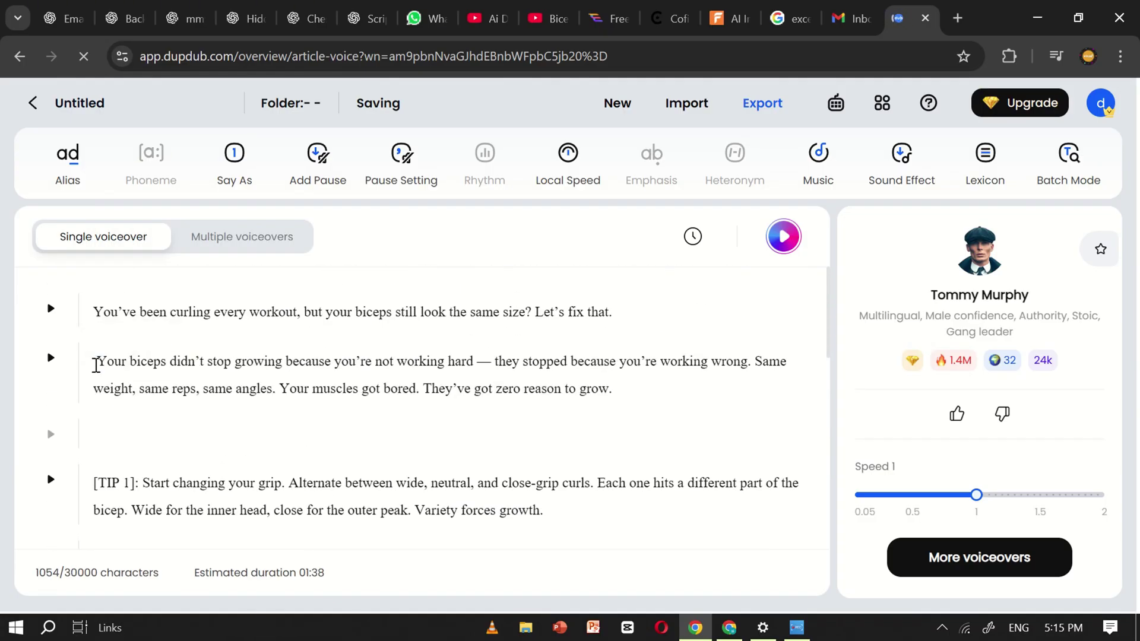
pyautogui.click(139, 483)
pyautogui.press('BackSpace')
pyautogui.press('BackSpace')
pyautogui.press('BackSpace')
pyautogui.press('BackSpace')
pyautogui.press('BackSpace')
pyautogui.press('BackSpace')
pyautogui.press('BackSpace')
pyautogui.press('BackSpace')
pyautogui.press('BackSpace')
pyautogui.scroll(-2, 285, 415)
pyautogui.click(138, 512)
pyautogui.press('BackSpace')
pyautogui.press('BackSpace')
pyautogui.press('BackSpace')
pyautogui.press('BackSpace')
pyautogui.press('BackSpace')
pyautogui.press('BackSpace')
pyautogui.press('BackSpace')
pyautogui.press('BackSpace')
pyautogui.scroll(-2, 285, 415)
pyautogui.click(138, 527)
pyautogui.press('BackSpace')
pyautogui.press('BackSpace')
pyautogui.press('BackSpace')
pyautogui.press('BackSpace')
pyautogui.press('BackSpace')
pyautogui.press('BackSpace')
pyautogui.press('BackSpace')
pyautogui.press('BackSpace')
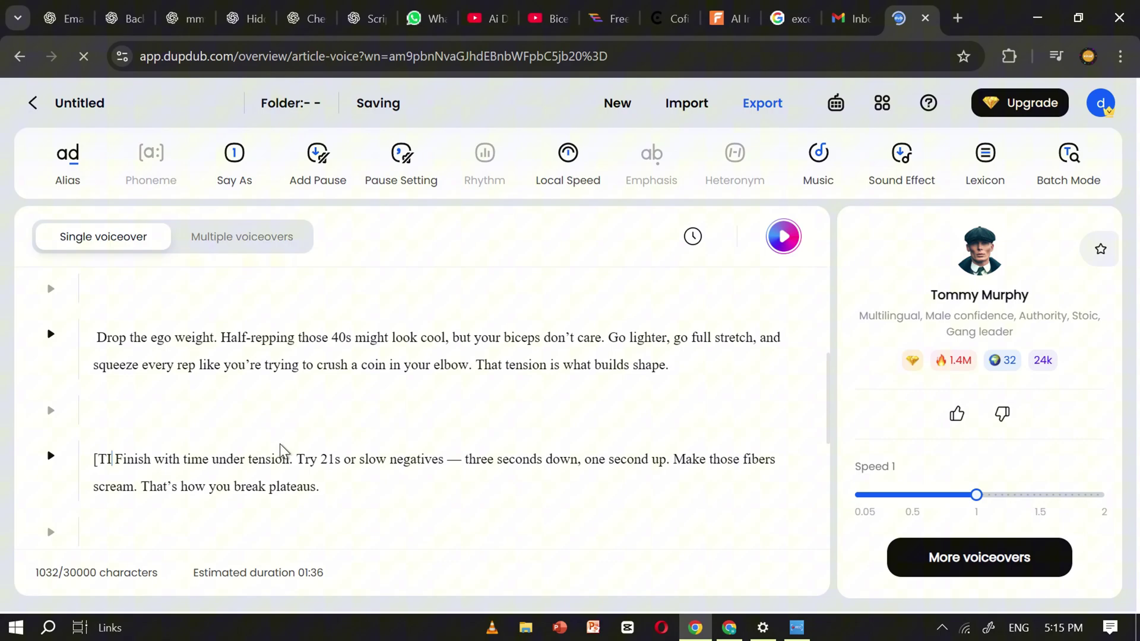
pyautogui.scroll(-3, 237, 416)
pyautogui.click(179, 395)
pyautogui.press('BackSpace')
pyautogui.press('BackSpace')
pyautogui.press('BackSpace')
pyautogui.press('BackSpace')
pyautogui.press('BackSpace')
pyautogui.press('BackSpace')
pyautogui.press('BackSpace')
pyautogui.press('BackSpace')
pyautogui.press('BackSpace')
pyautogui.press('BackSpace')
pyautogui.press('BackSpace')
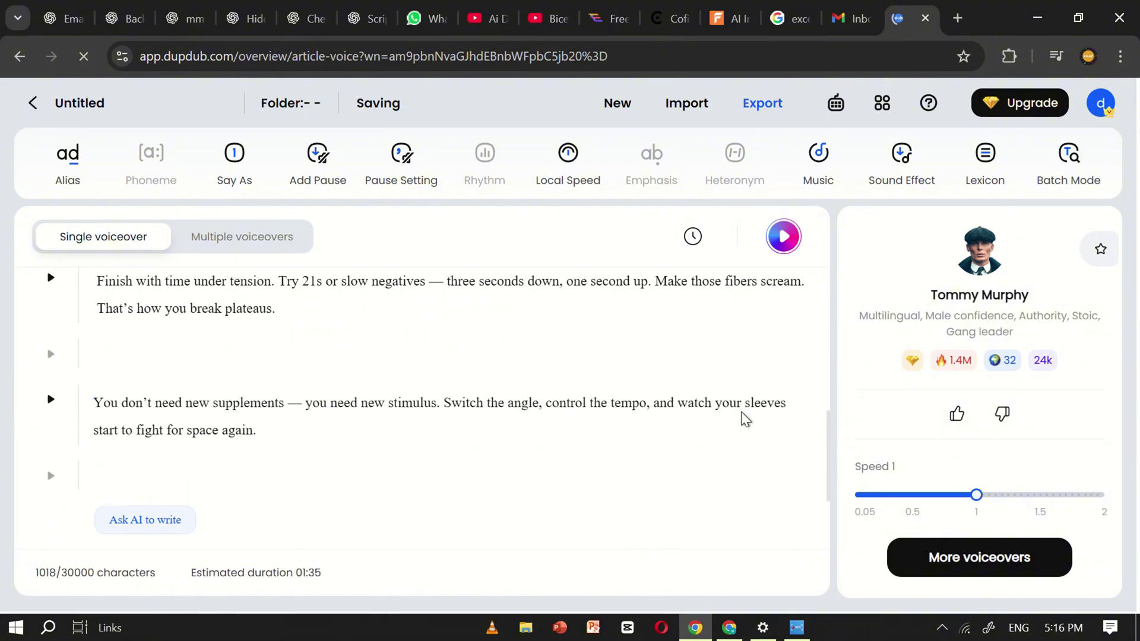
pyautogui.scroll(-3, 395, 442)
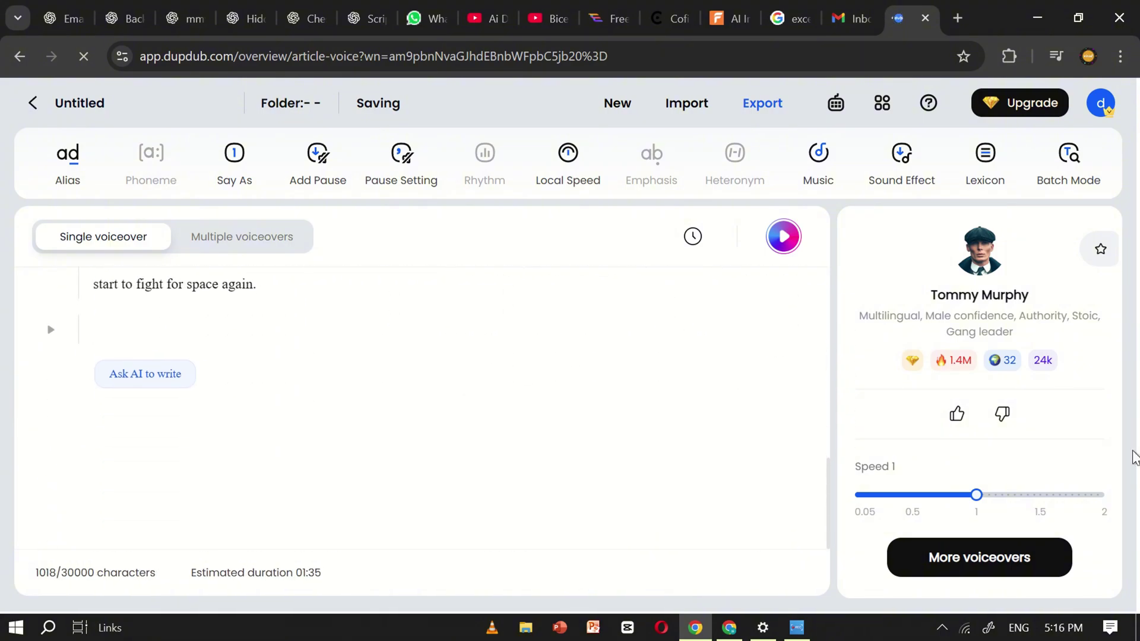
pyautogui.scroll(-2, 965, 559)
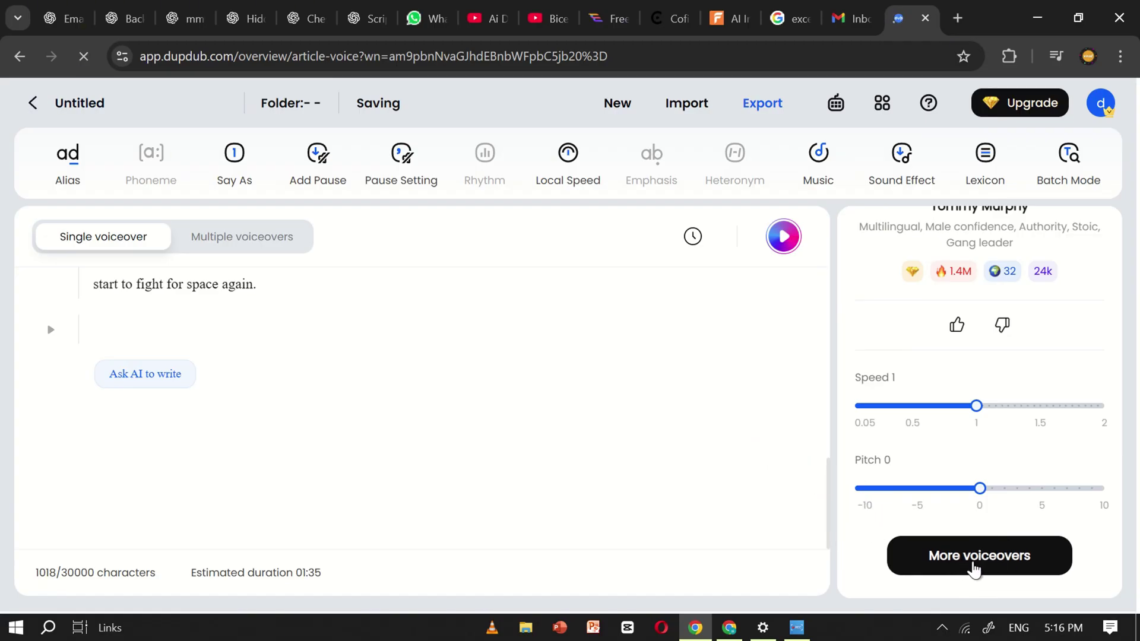
pyautogui.click(975, 569)
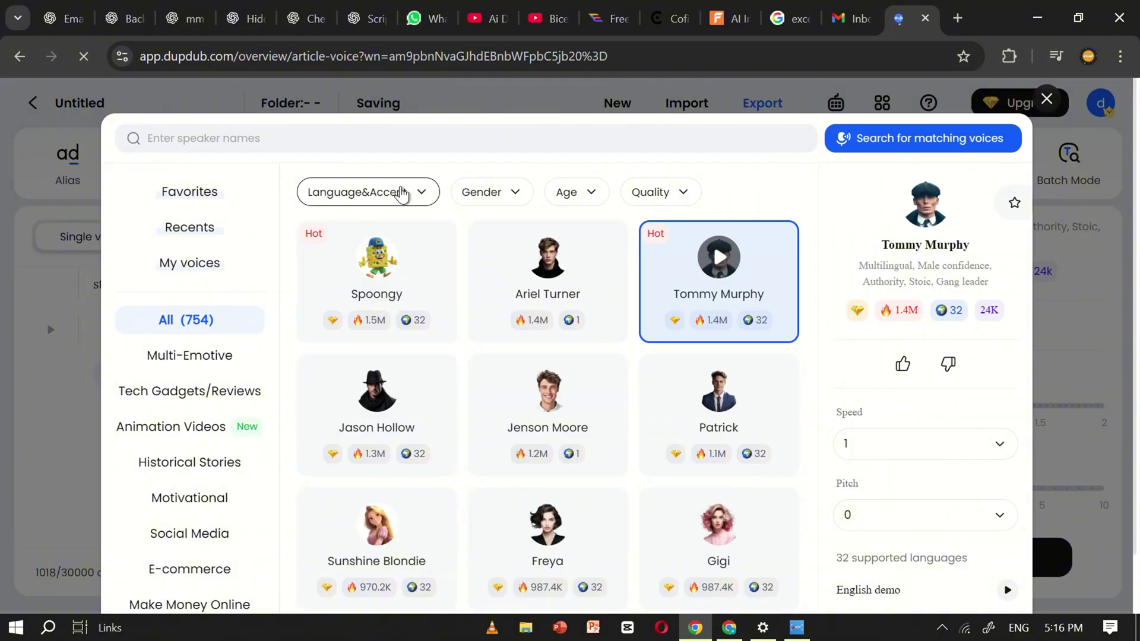
# Step: Filter the voice library to English, Male and the Adults age group
pyautogui.click(398, 193)
pyautogui.scroll(-3, 374, 321)
pyautogui.moveTo(349, 377)
pyautogui.click(506, 229)
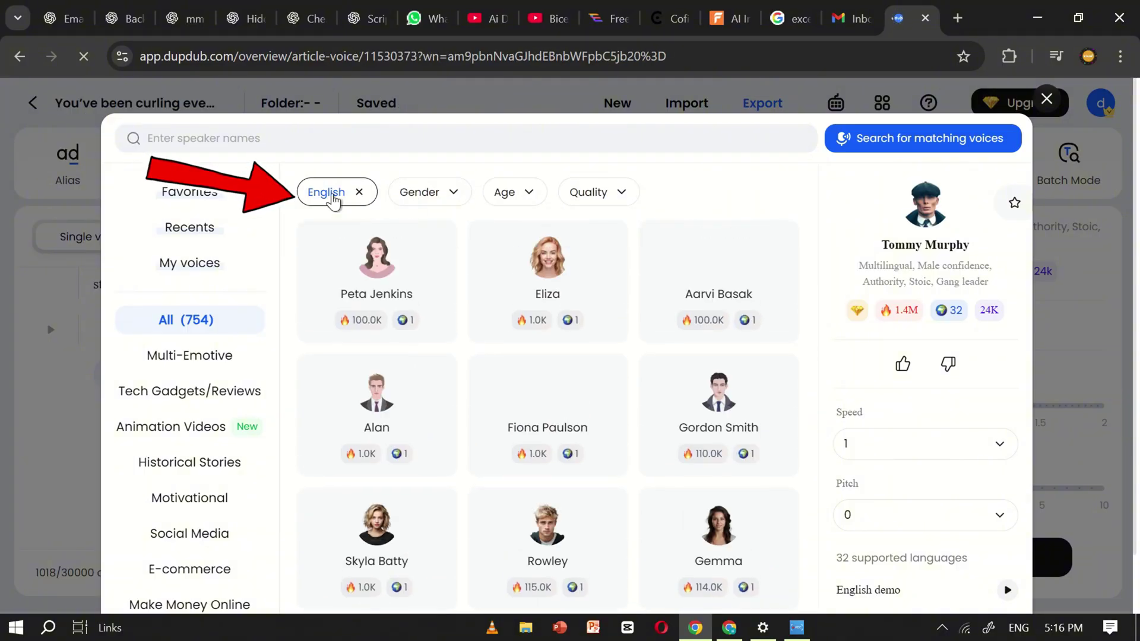
pyautogui.click(429, 194)
pyautogui.click(429, 266)
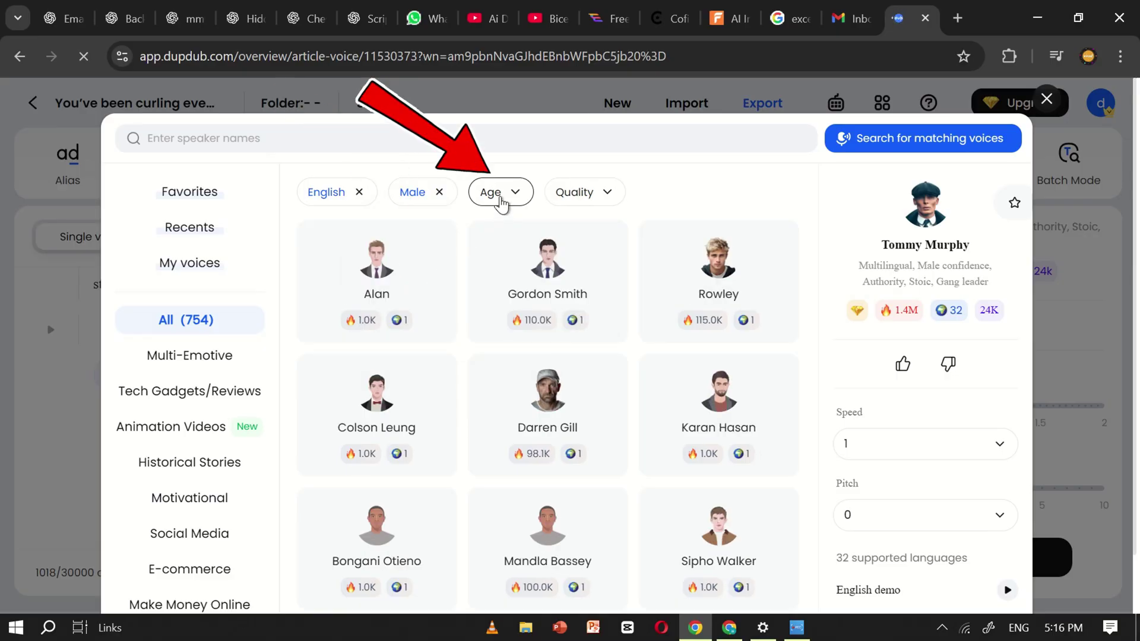
pyautogui.click(500, 199)
pyautogui.click(490, 302)
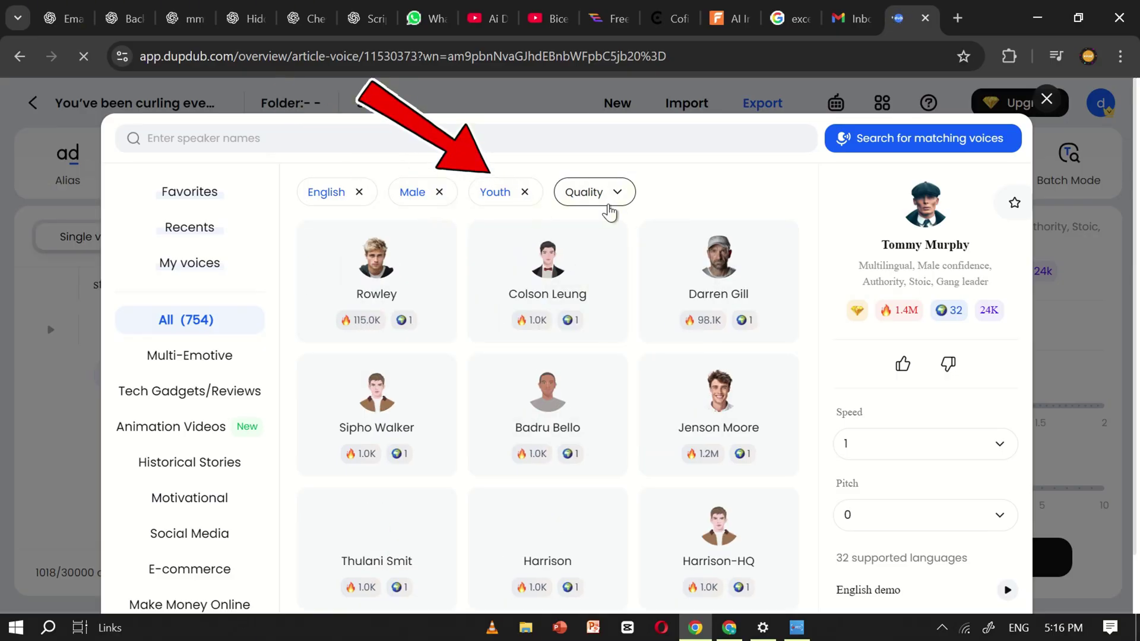
# Step: Preview voices in Motivational, then Tech Gadgets/Reviews, ending on the Charlie voice
pyautogui.click(430, 309)
pyautogui.press('Down')
pyautogui.press('Down')
pyautogui.press('Down')
pyautogui.press('Down')
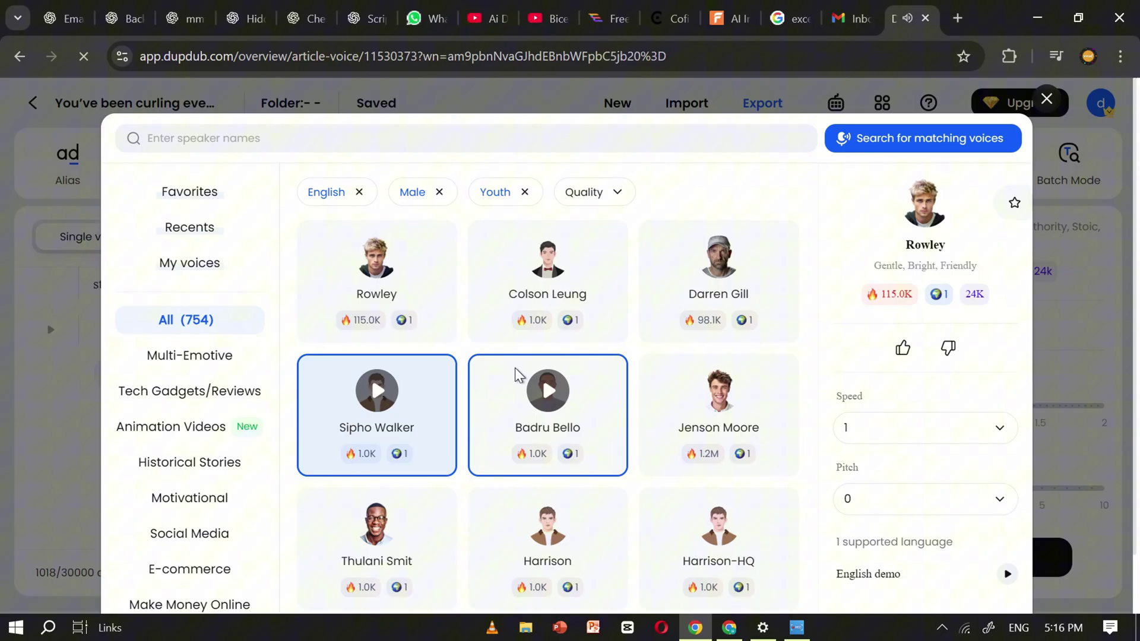
pyautogui.scroll(-3, 613, 357)
pyautogui.click(183, 499)
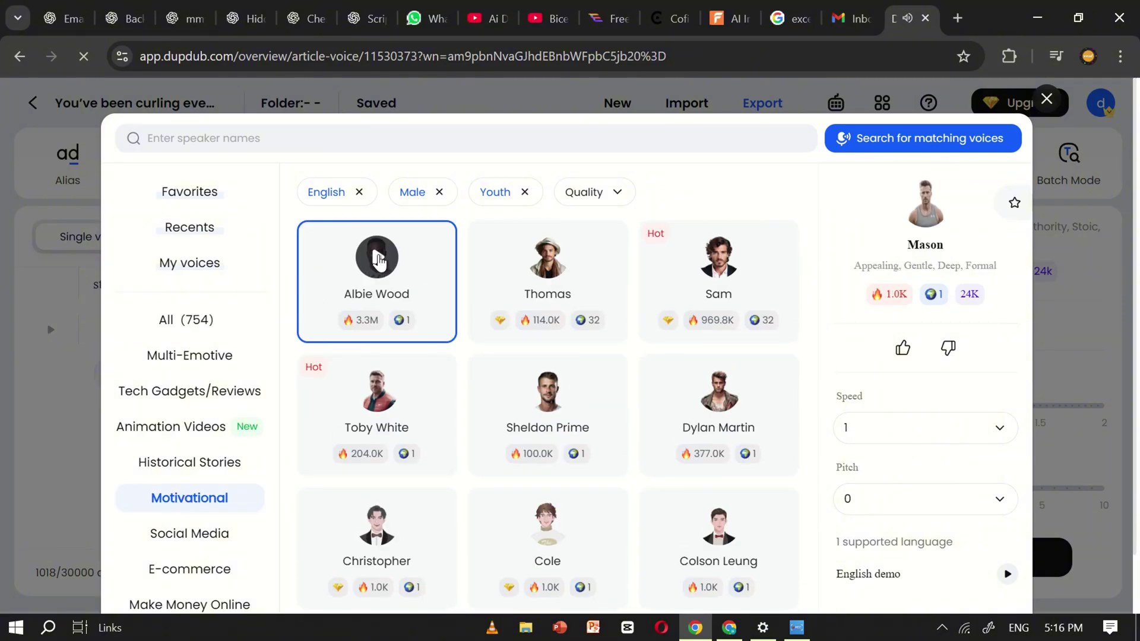
pyautogui.click(543, 313)
pyautogui.press('Right')
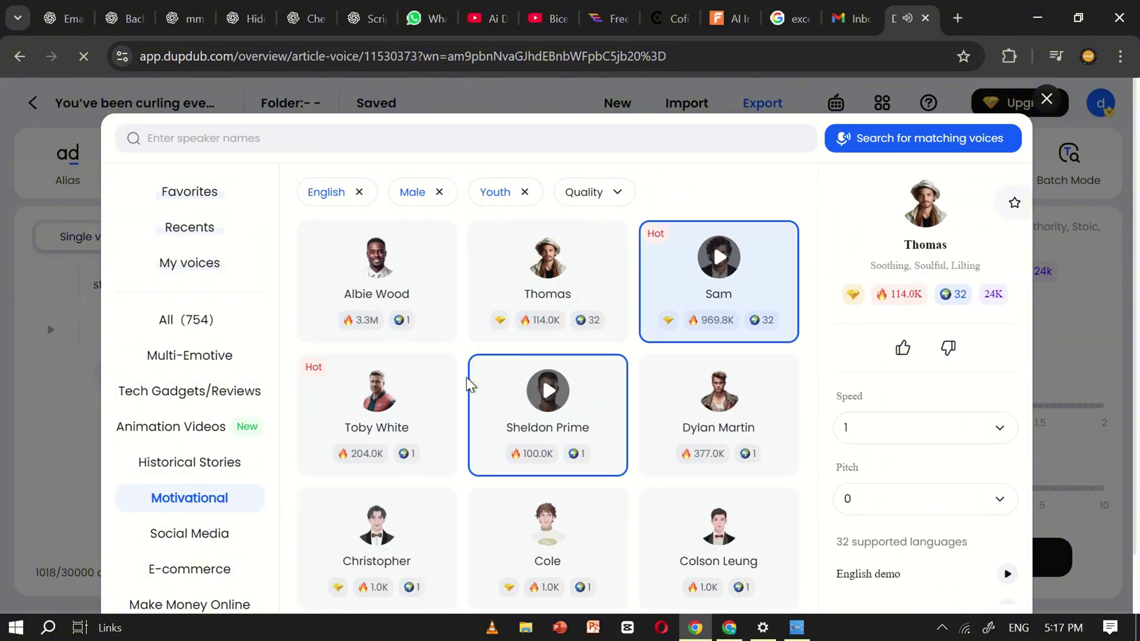
pyautogui.scroll(-2, 542, 382)
pyautogui.click(718, 326)
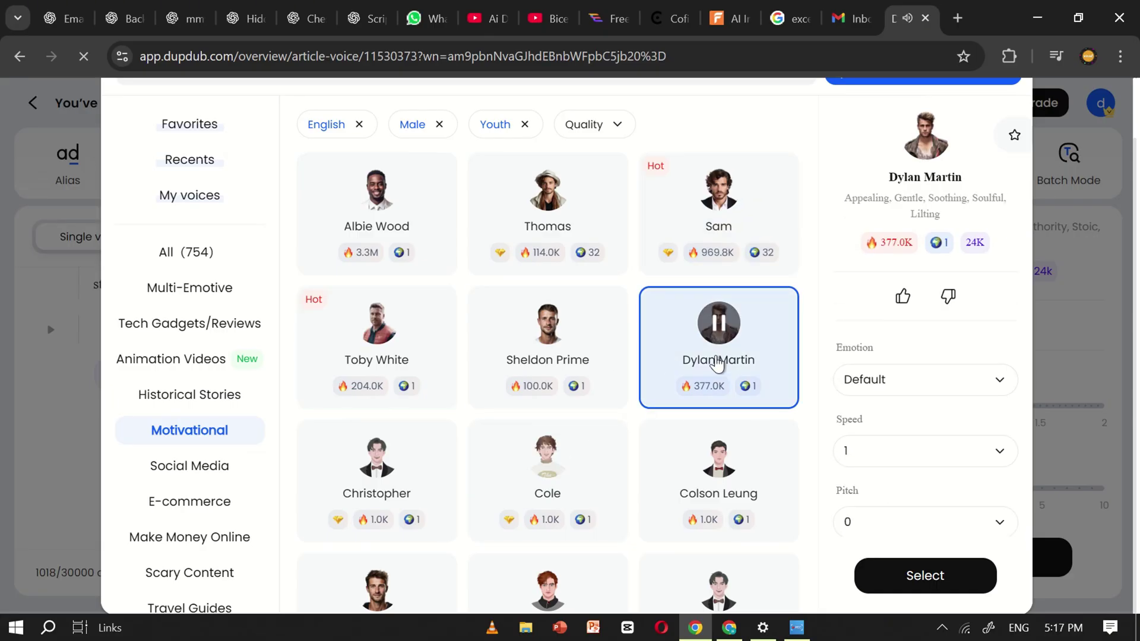
pyautogui.click(720, 186)
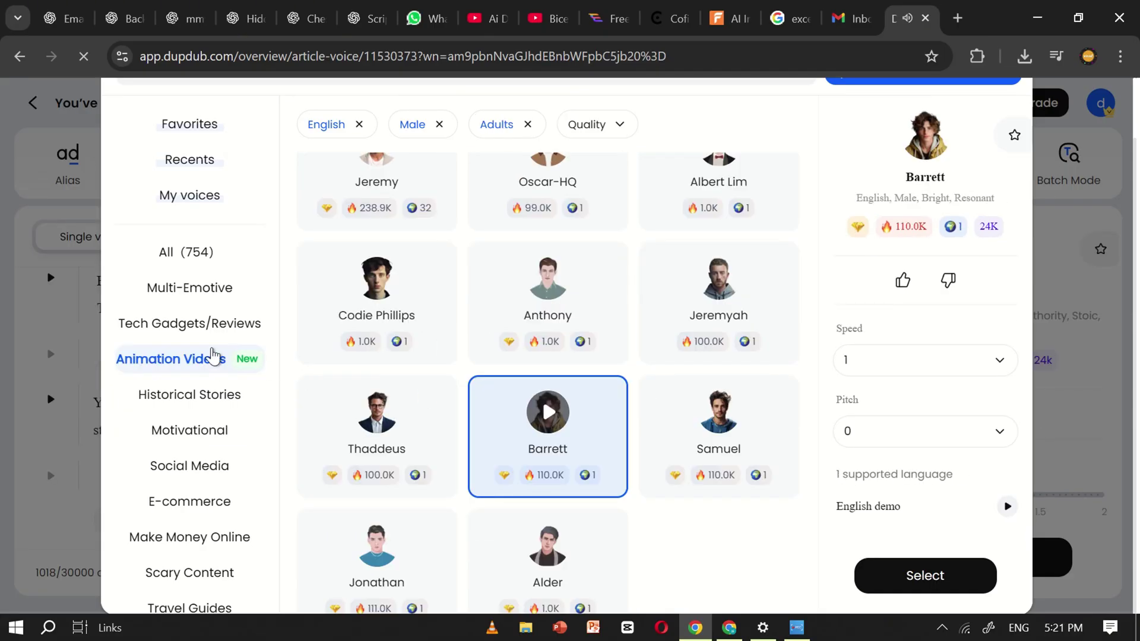
pyautogui.click(238, 327)
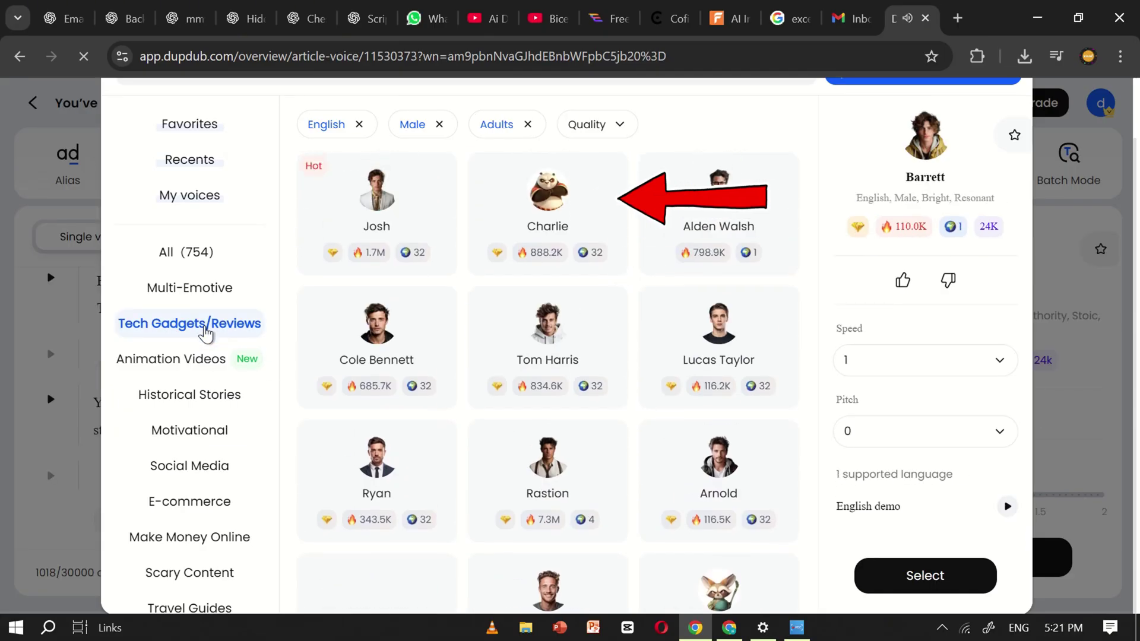
pyautogui.click(555, 194)
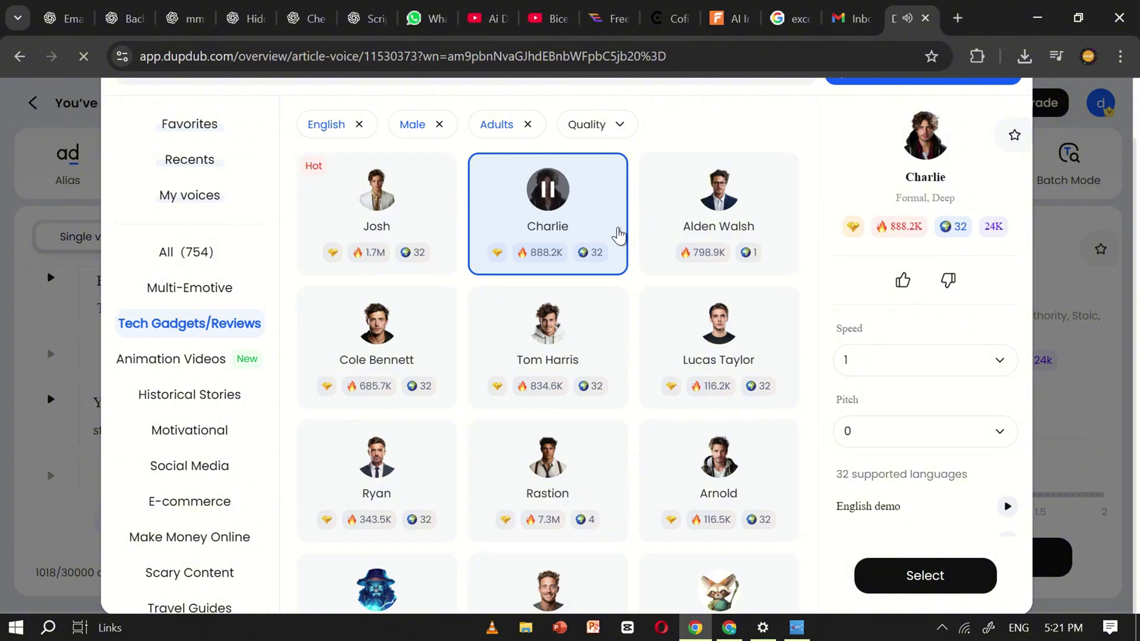
# Step: Apply Charlie to the script, generate the voiceover, and export and save it as MP3
pyautogui.click(937, 575)
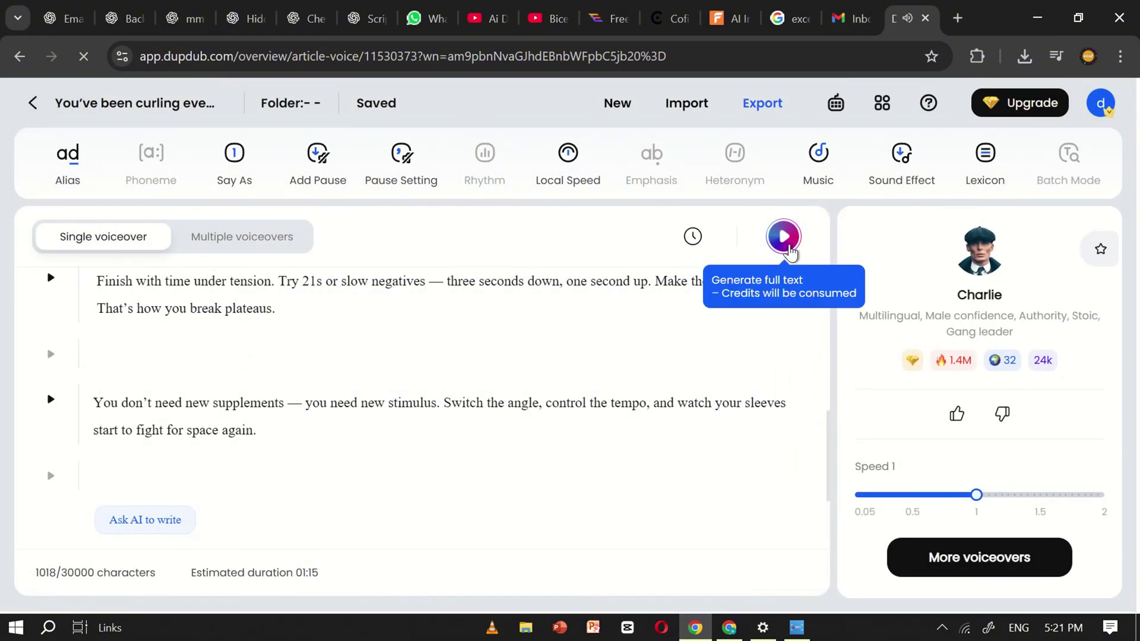
pyautogui.click(782, 234)
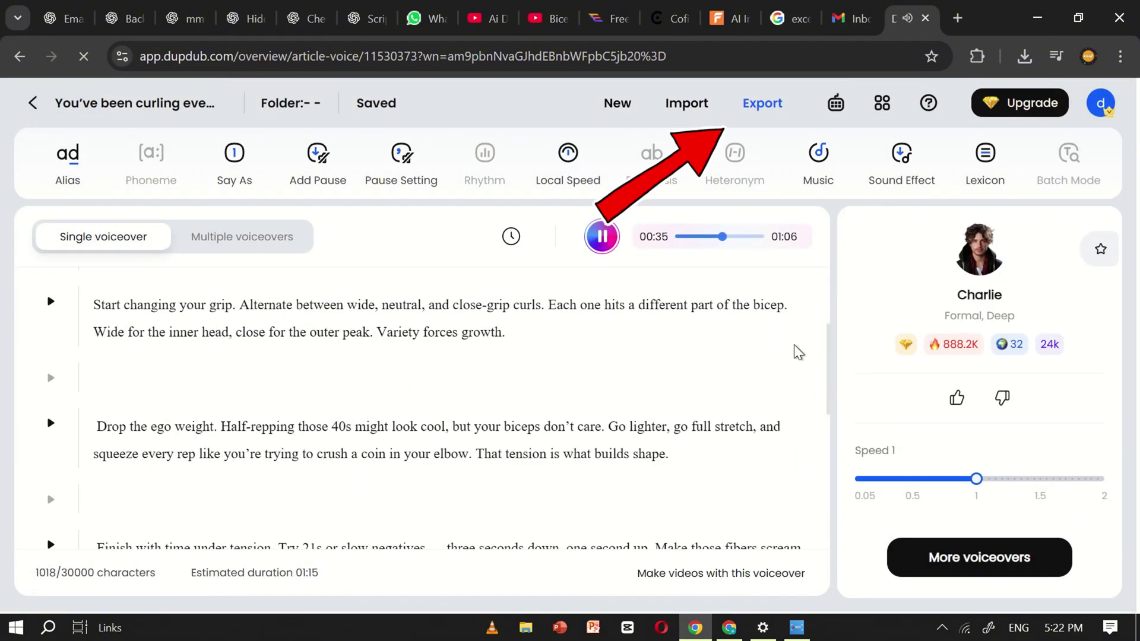
pyautogui.click(762, 103)
pyautogui.click(838, 159)
pyautogui.click(720, 323)
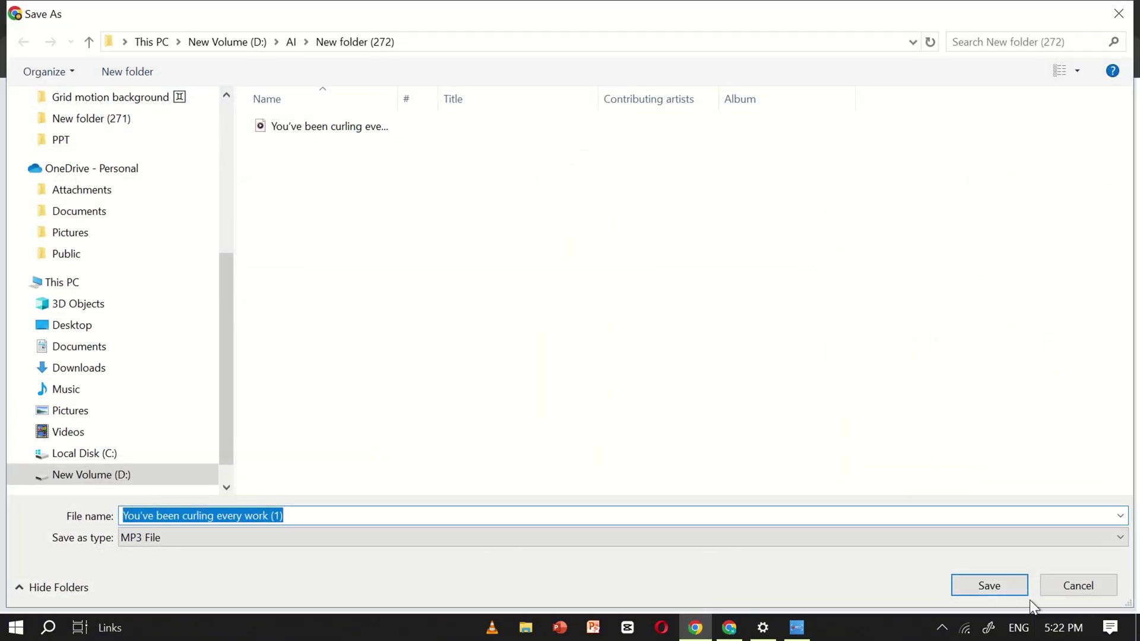
pyautogui.click(982, 586)
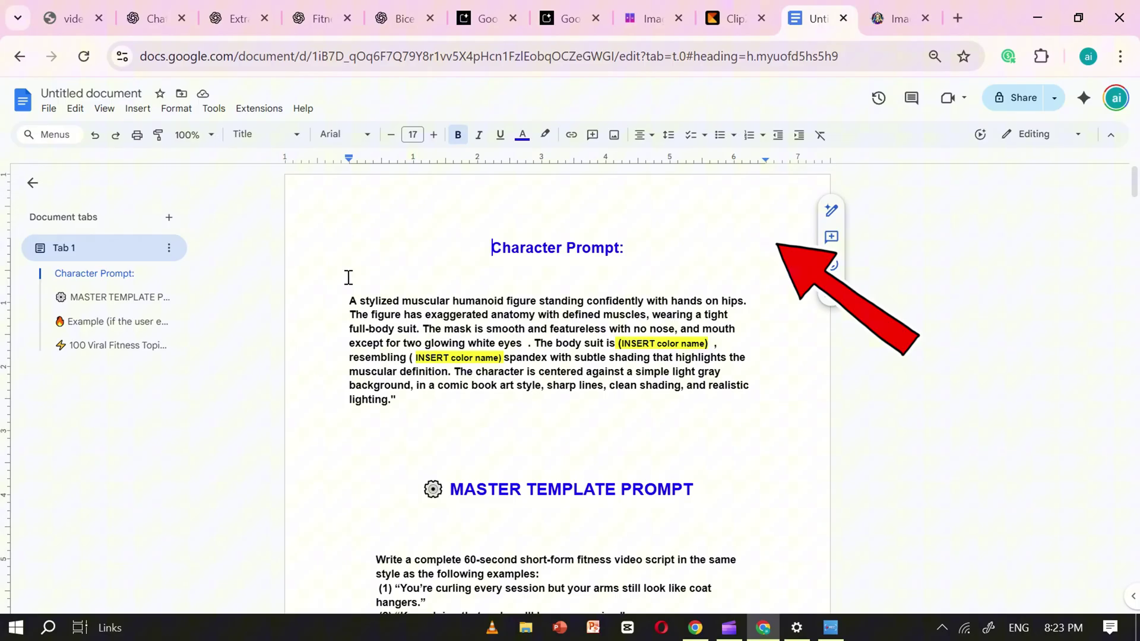
# Step: Copy the Character Prompt description, then return to the ChatGPT tab zoomed to 80%
pyautogui.scroll(-2, 498, 230)
pyautogui.moveTo(349, 212); pyautogui.dragTo(402, 311)
pyautogui.rightClick(526, 234)
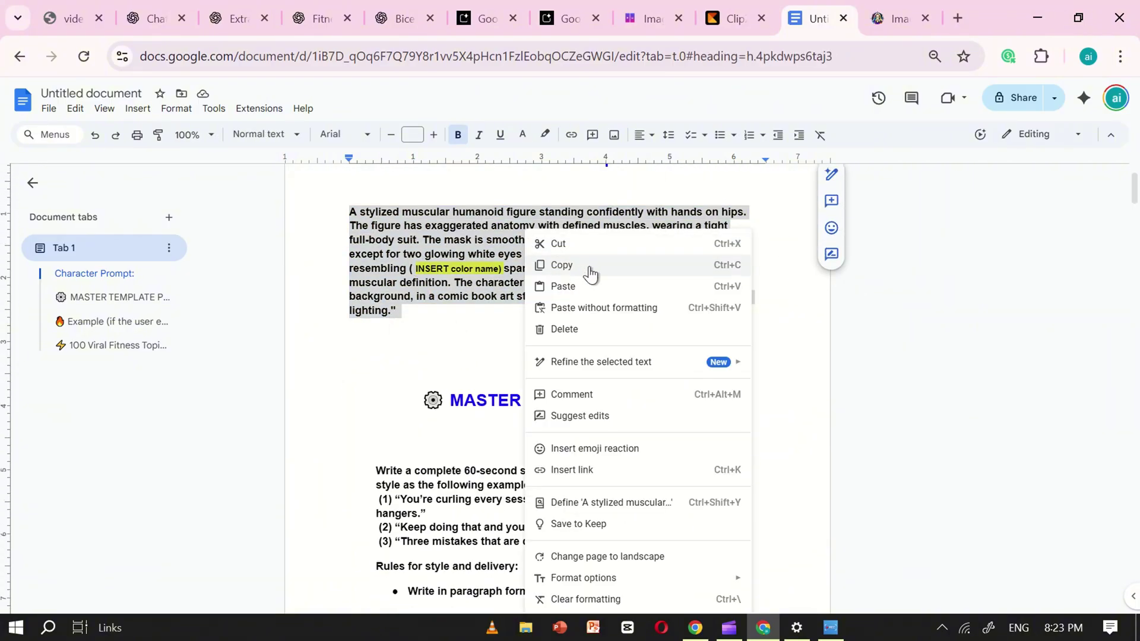
pyautogui.click(561, 268)
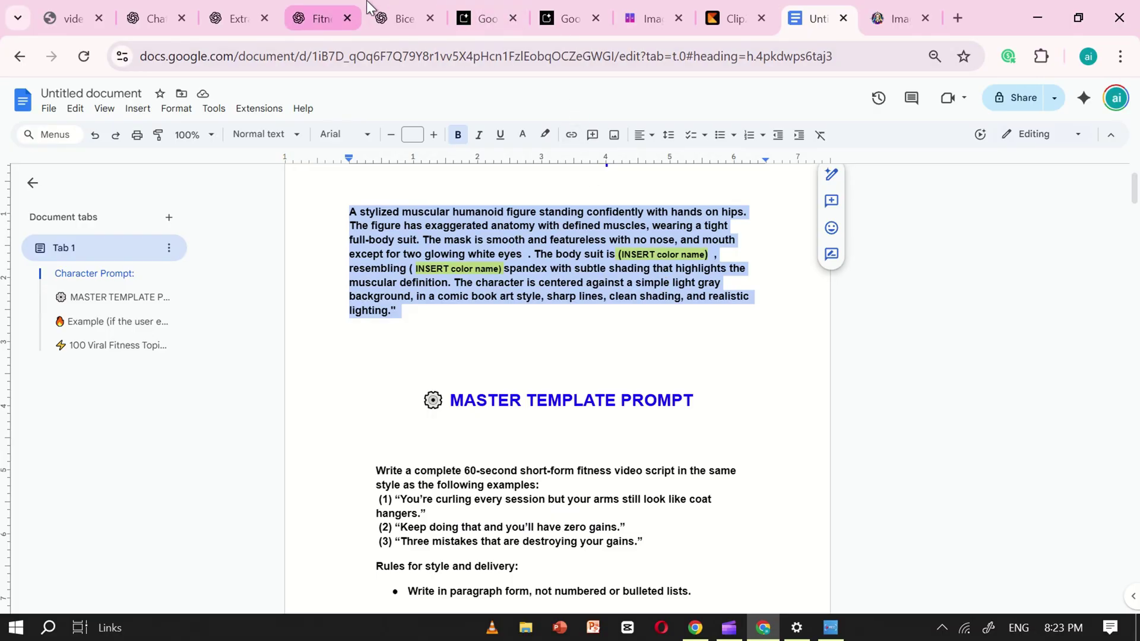
pyautogui.click(398, 19)
pyautogui.hotkey('ctrl', '-')
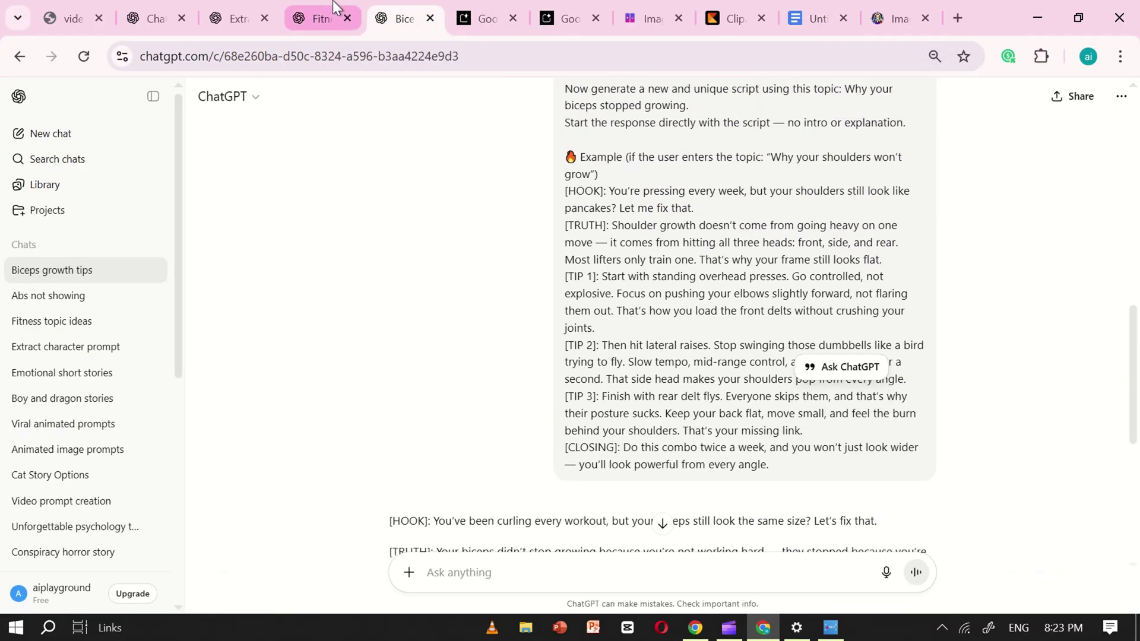
# Step: In a new chat, paste the character prompt and fill its color placeholders with dark violet
pyautogui.click(330, 8)
pyautogui.click(51, 133)
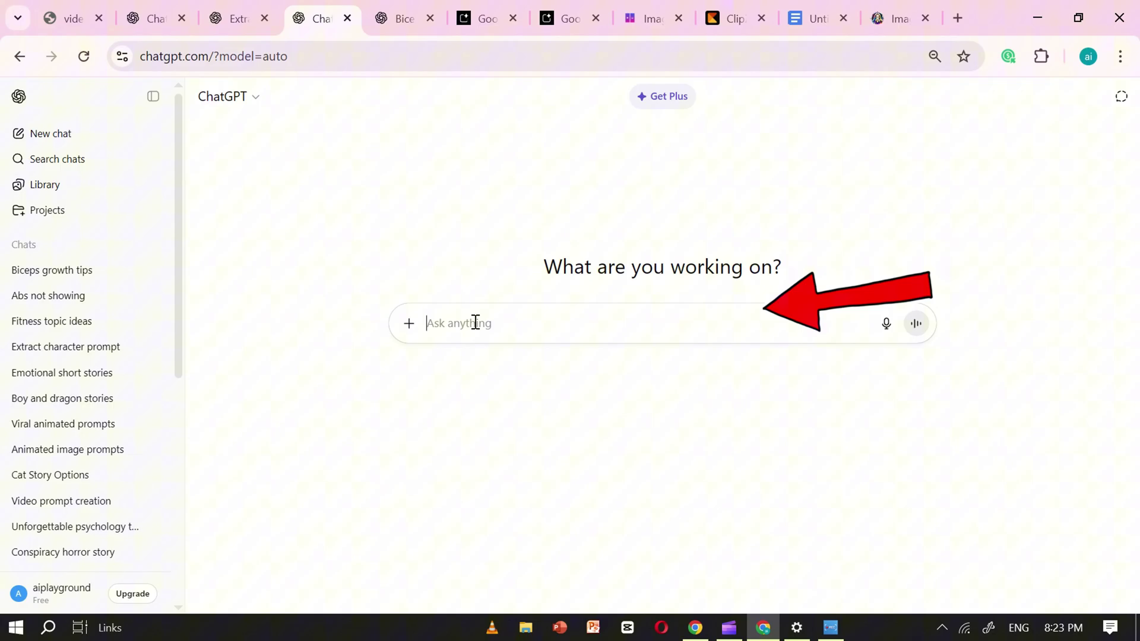
pyautogui.hotkey('ctrl', 'v')
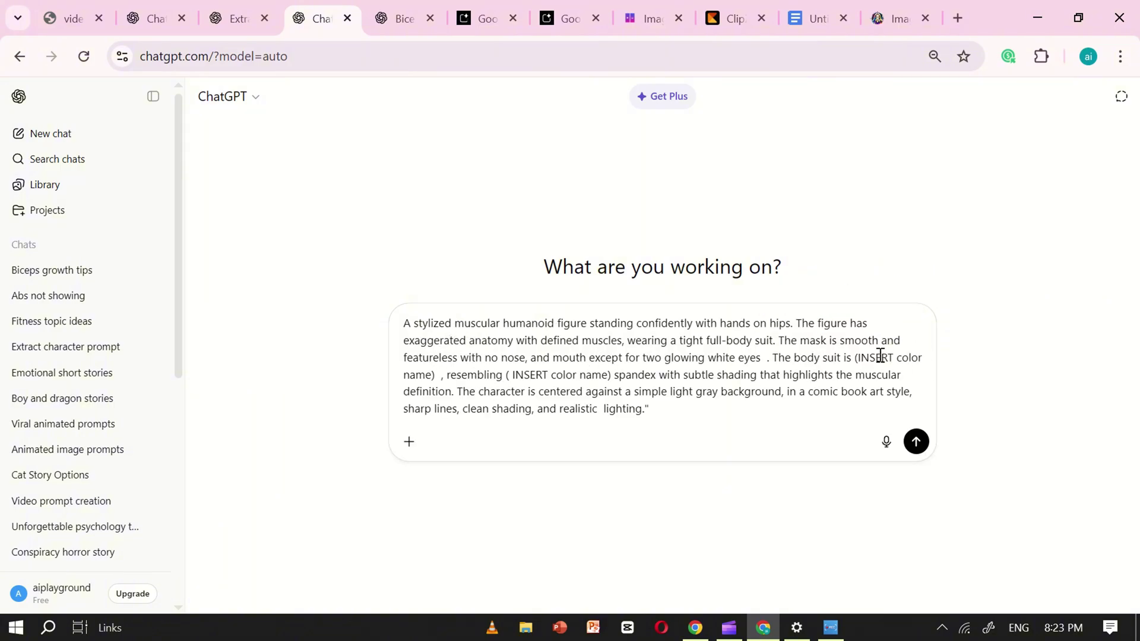
pyautogui.moveTo(895, 353); pyautogui.dragTo(419, 373)
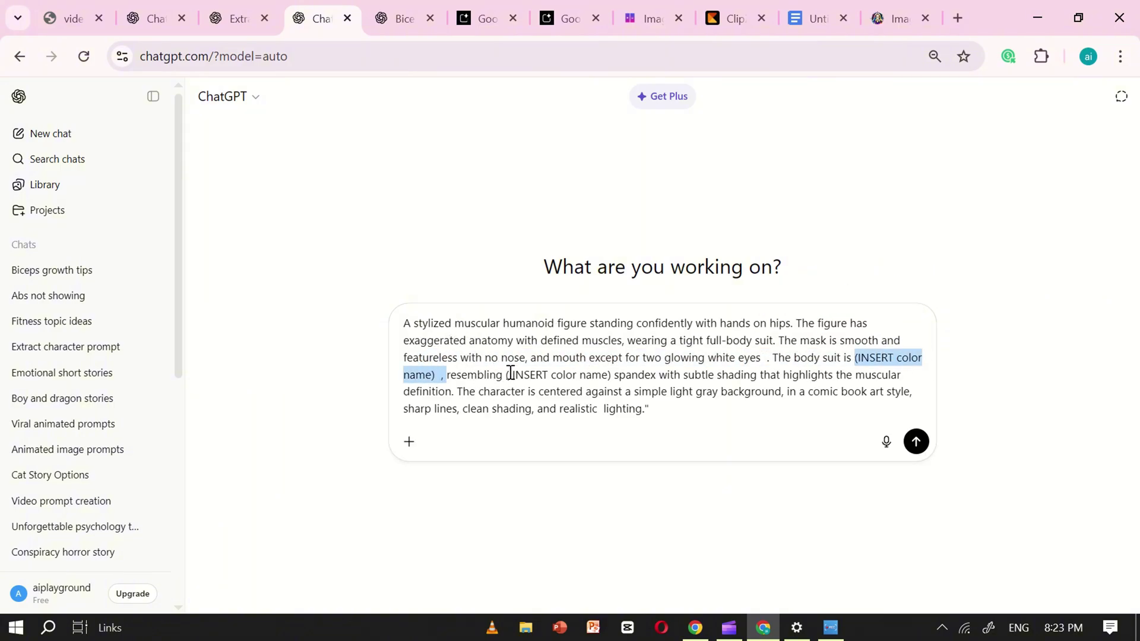
pyautogui.moveTo(509, 373); pyautogui.dragTo(612, 375)
pyautogui.moveTo(855, 357); pyautogui.dragTo(443, 376)
pyautogui.press('BackSpace')
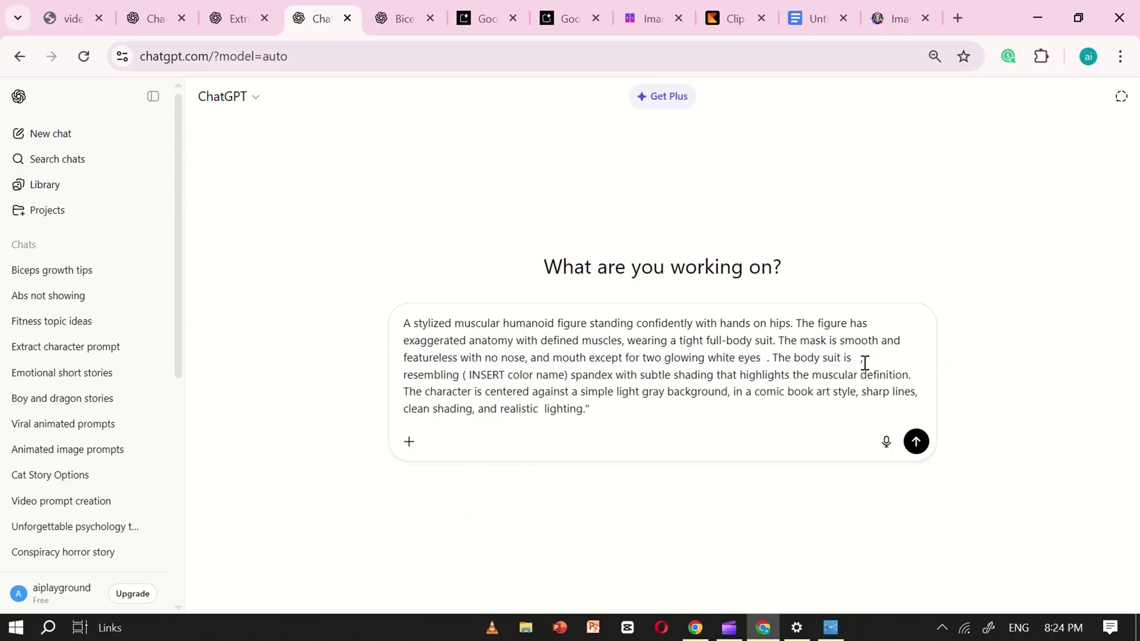
pyautogui.write('dark violet')
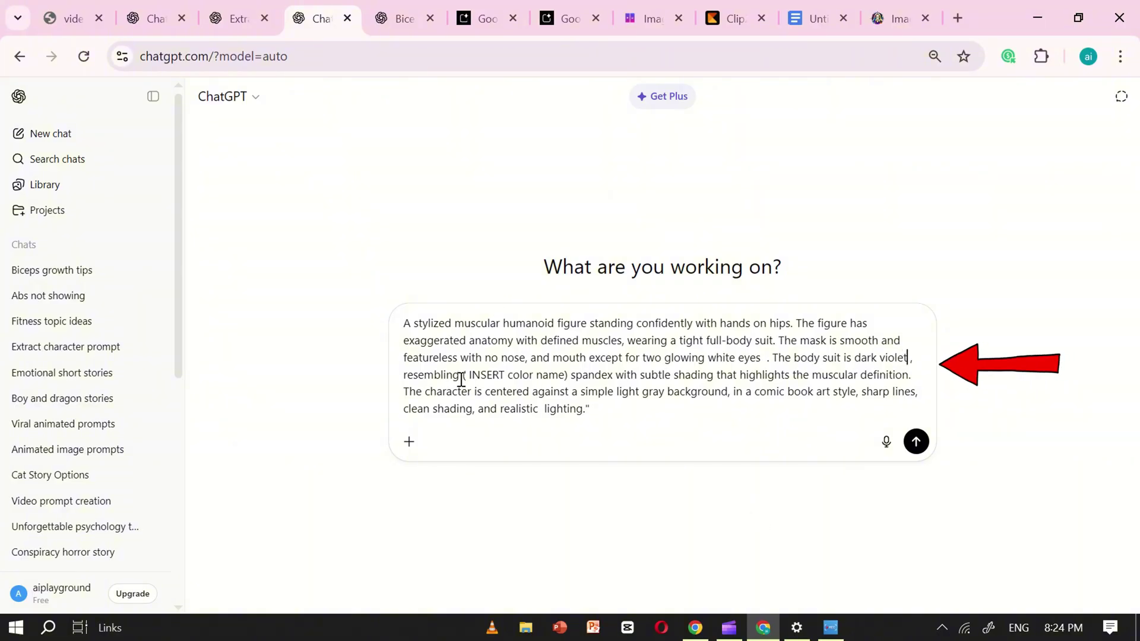
pyautogui.moveTo(556, 380); pyautogui.dragTo(569, 380)
pyautogui.press('BackSpace')
pyautogui.write('violet')
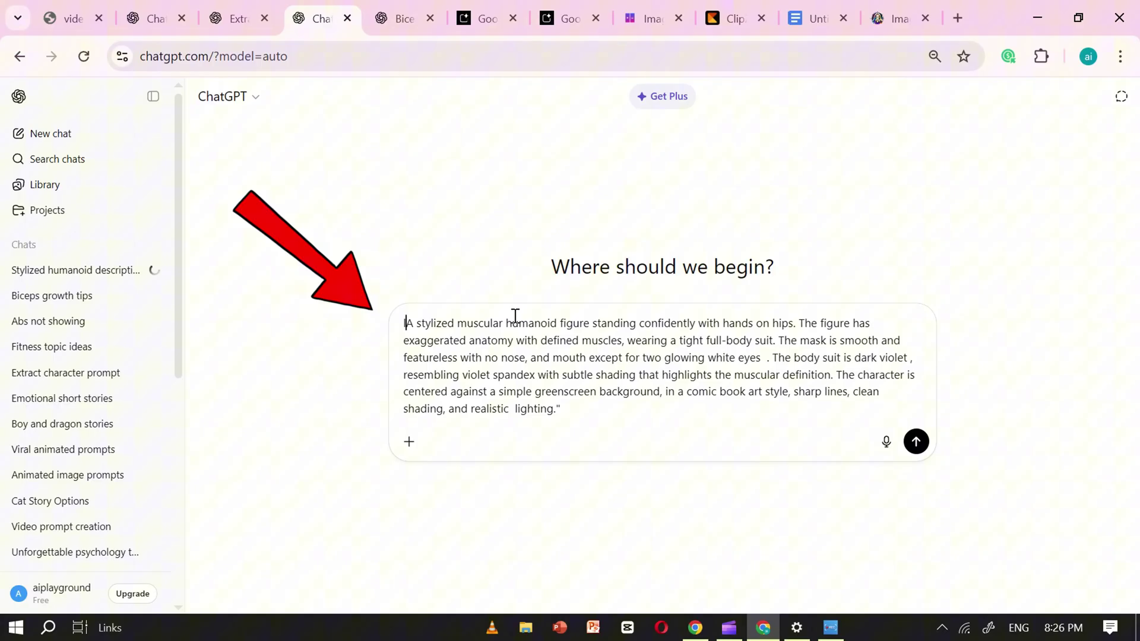
# Step: Name the character Leo, prefix 'this is my character save it for later use .', and send
pyautogui.write('Leo')
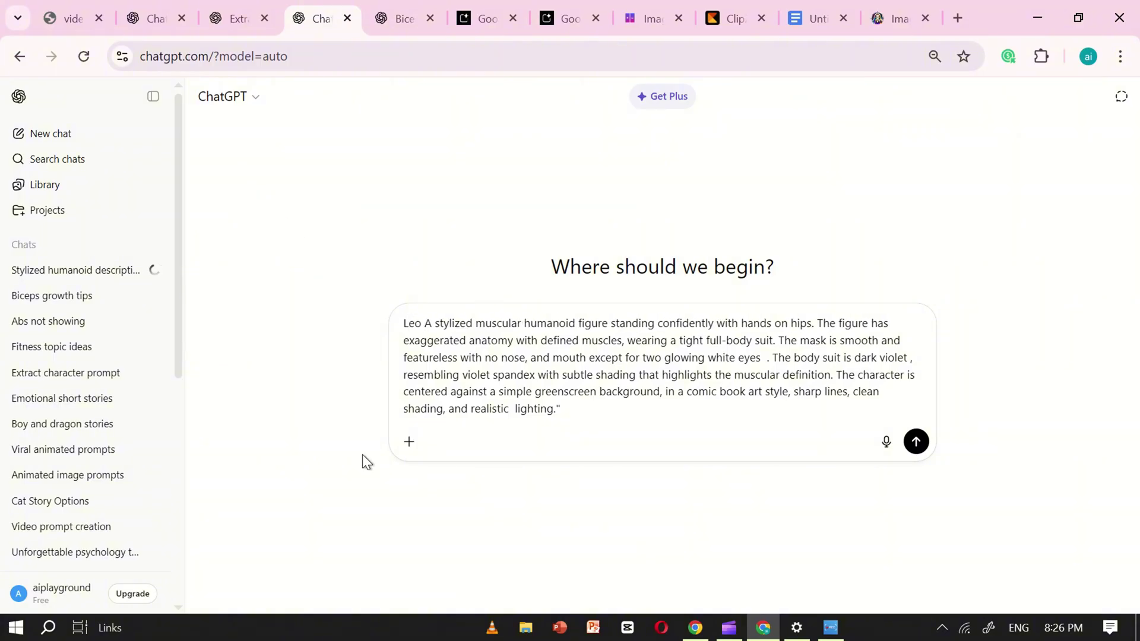
pyautogui.click(403, 331)
pyautogui.write('this is my my')
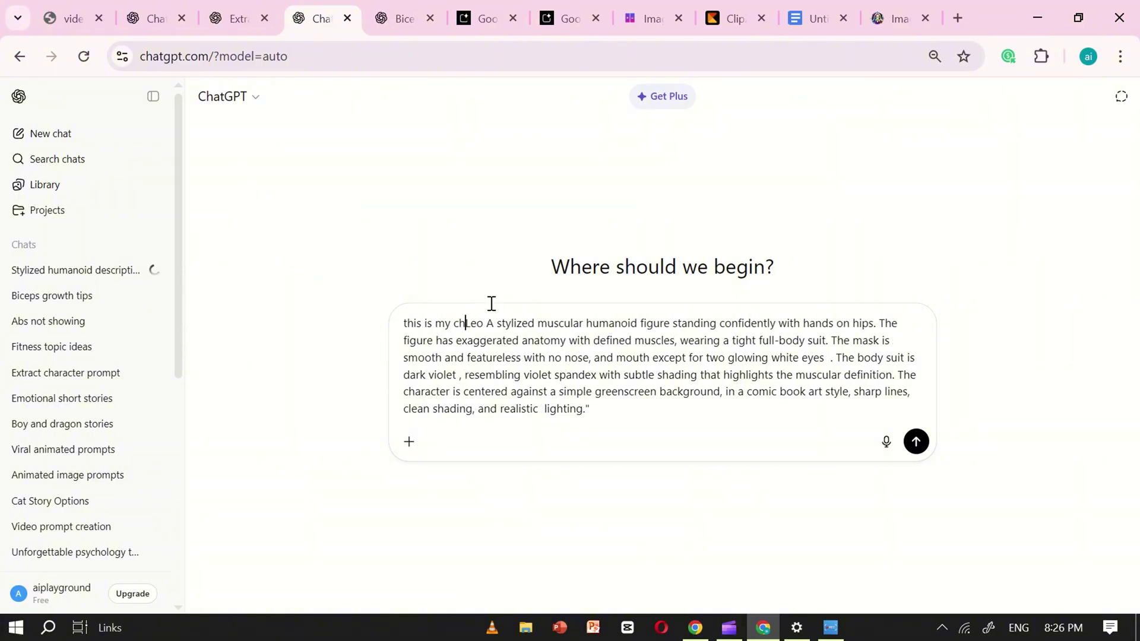
pyautogui.press('BackSpace')
pyautogui.press('BackSpace')
pyautogui.press('BackSpace')
pyautogui.write('character save it for later use ')
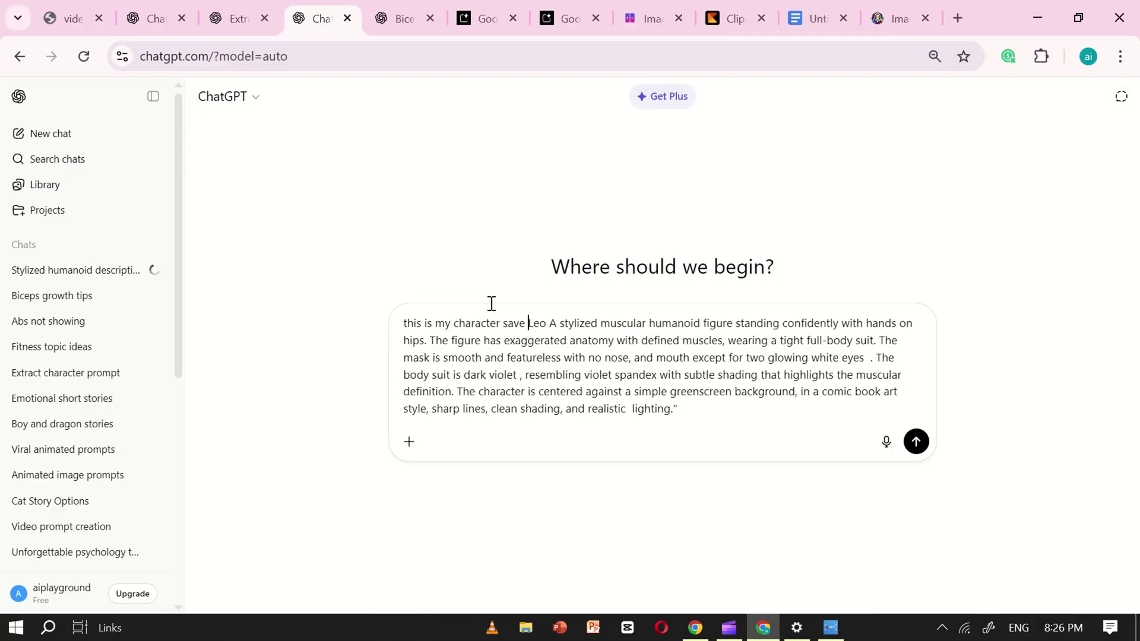
pyautogui.write('.')
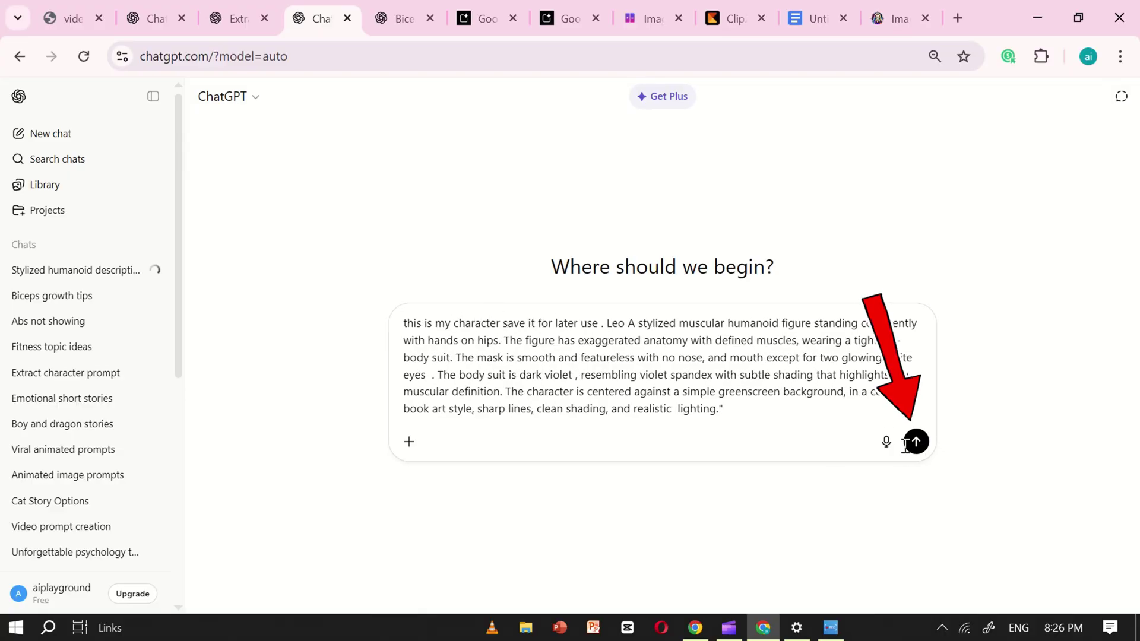
pyautogui.click(916, 441)
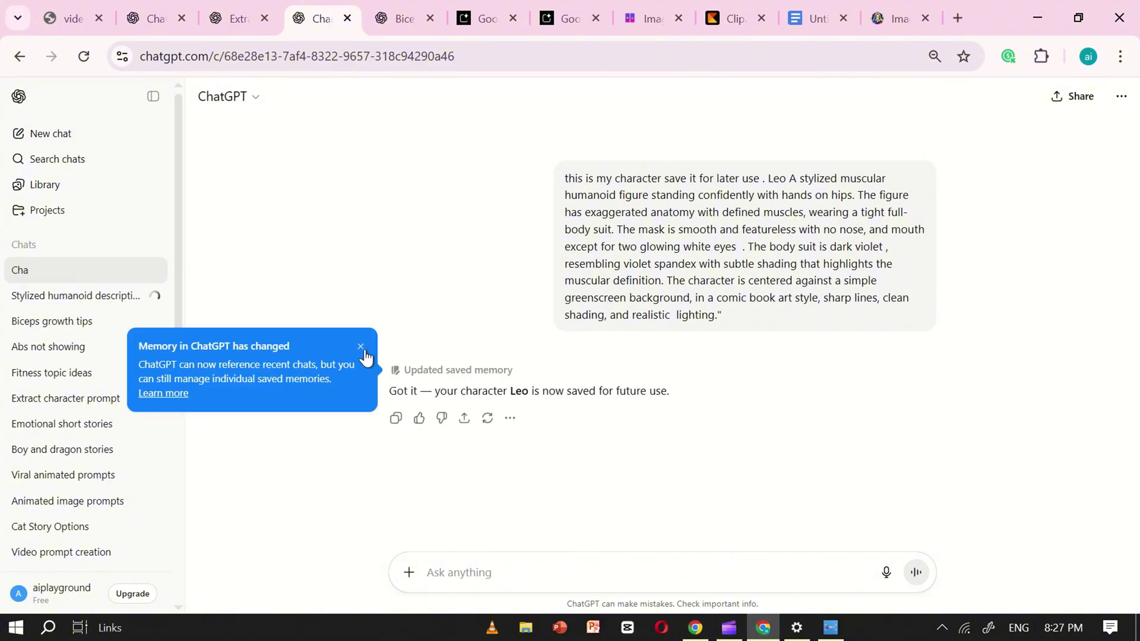
# Step: Ask ChatGPT for an image prompt of Leo walking and select the whole reply
pyautogui.click(362, 348)
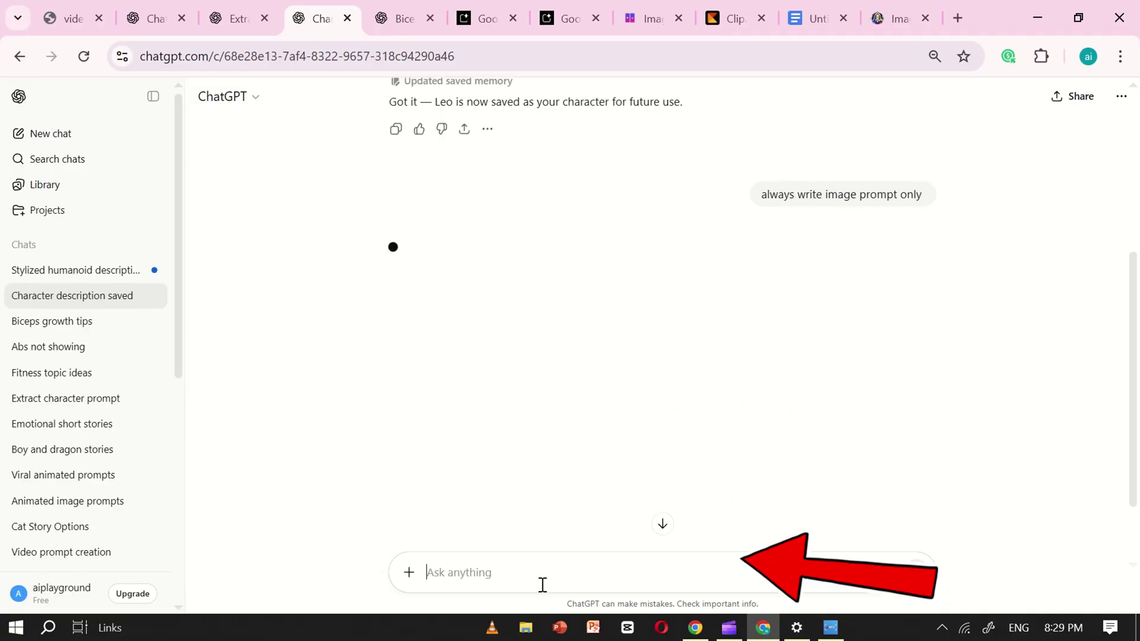
pyautogui.write('leo is walking')
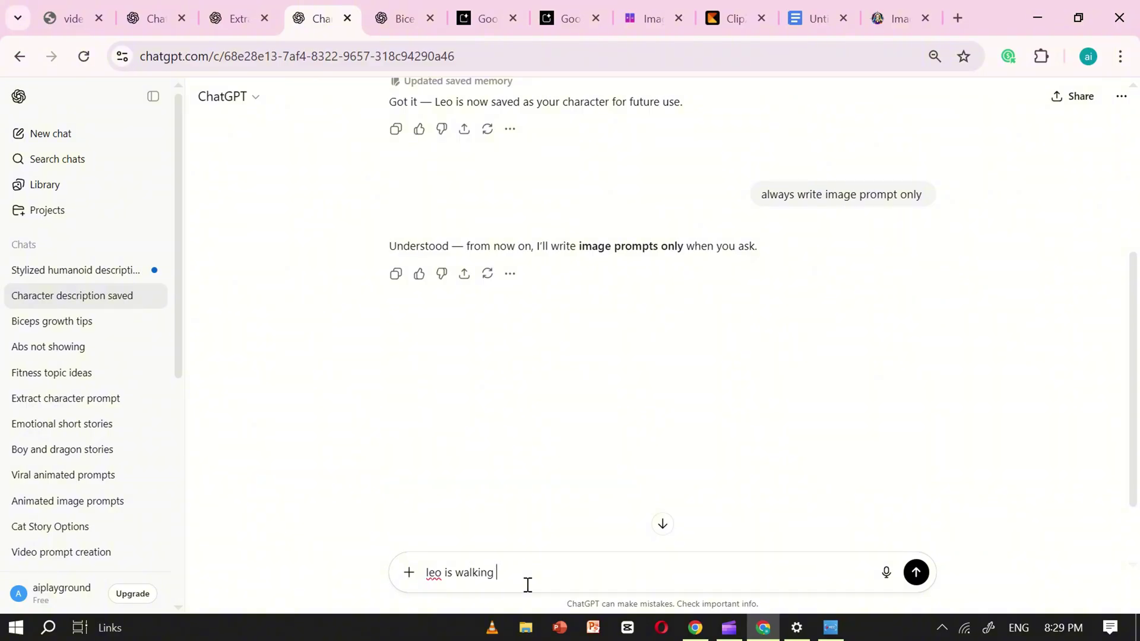
pyautogui.press('Return')
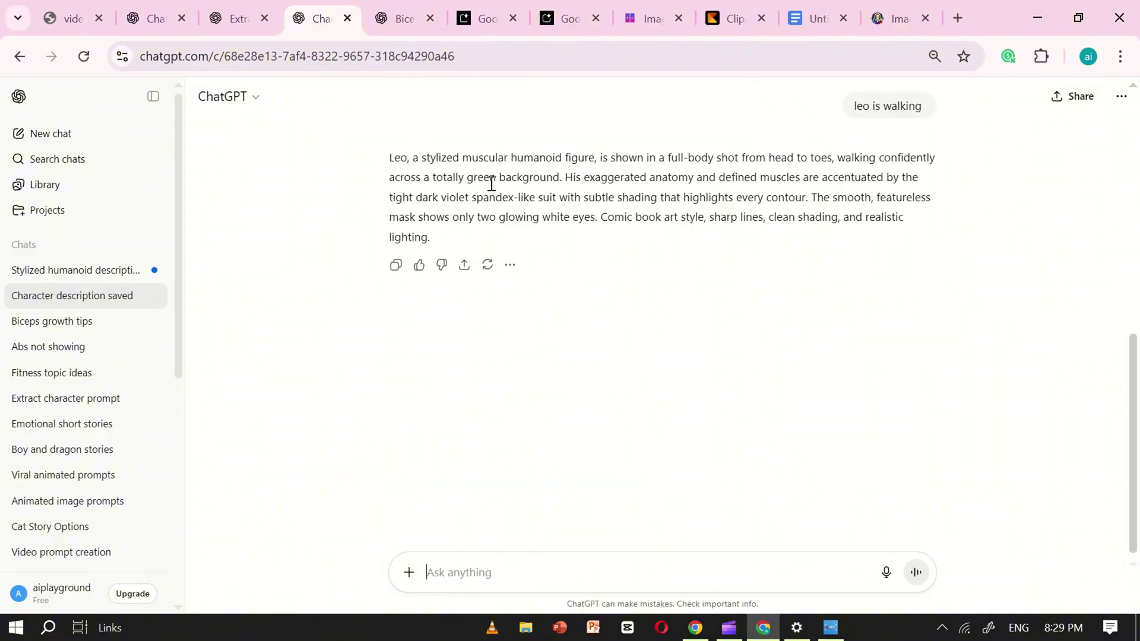
pyautogui.tripleClick(598, 190)
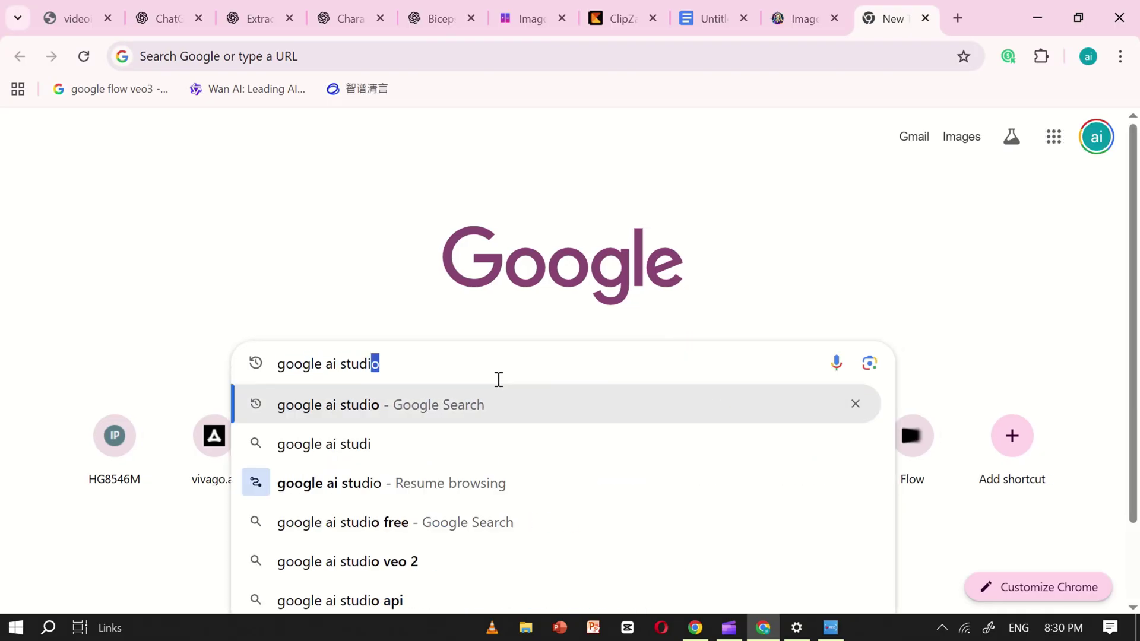
# Step: Search for 'google ai studio' and open the Google AI Studio site from the results
pyautogui.press('Return')
pyautogui.scroll(-6, 285, 327)
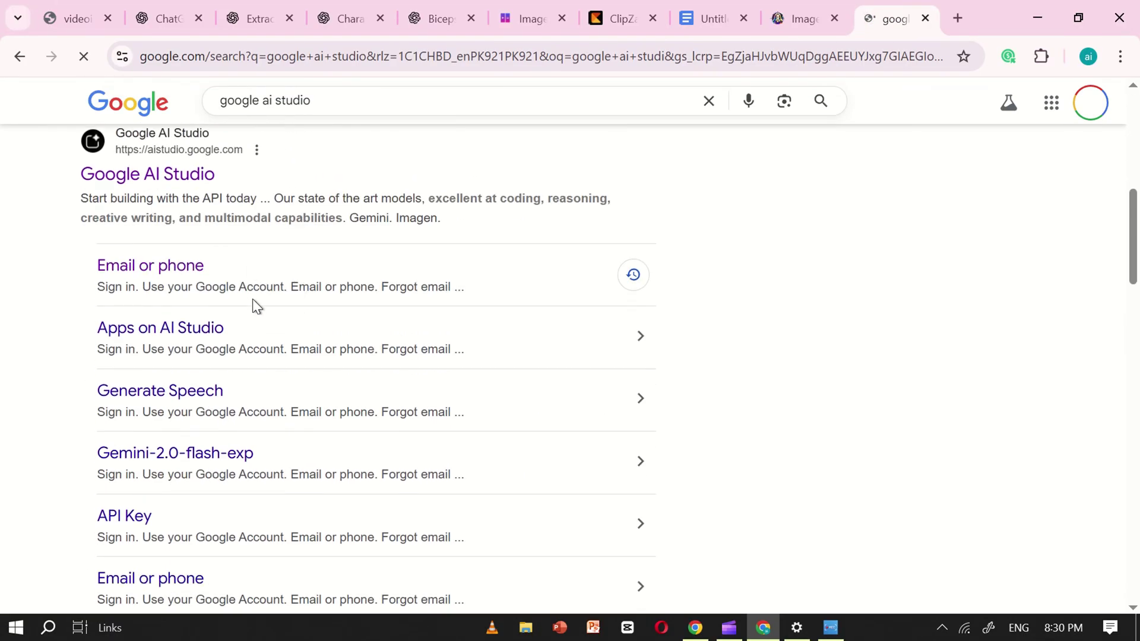
pyautogui.click(196, 174)
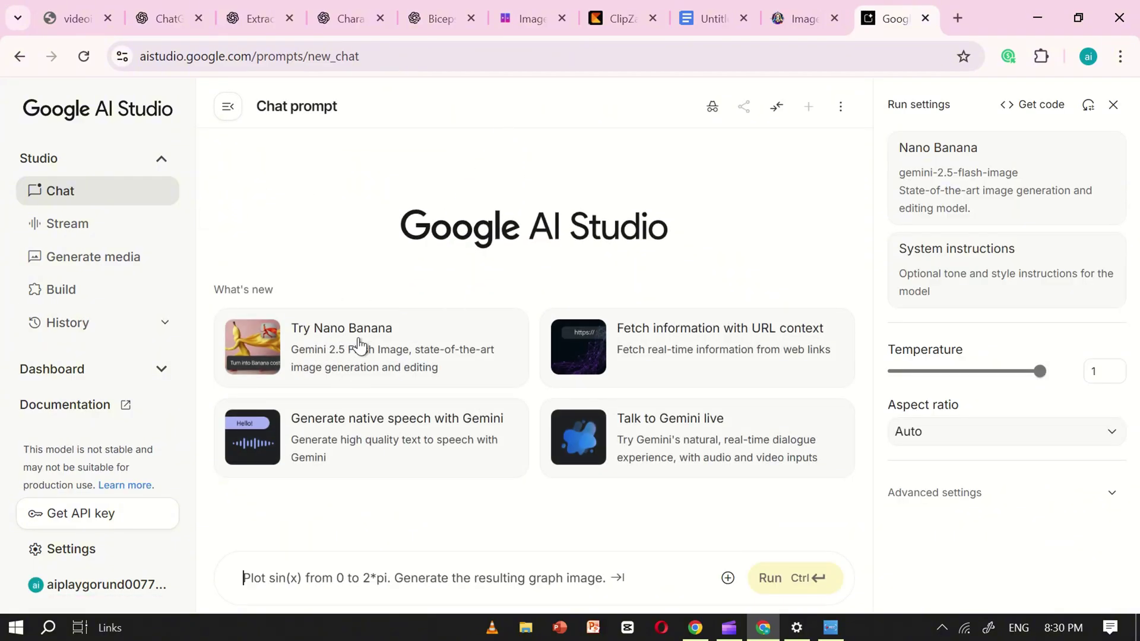
# Step: Start a Nano Banana chat and replace its sample prompt with Leo's walking prompt from ChatGPT
pyautogui.click(359, 345)
pyautogui.hotkey('ctrl', 'a')
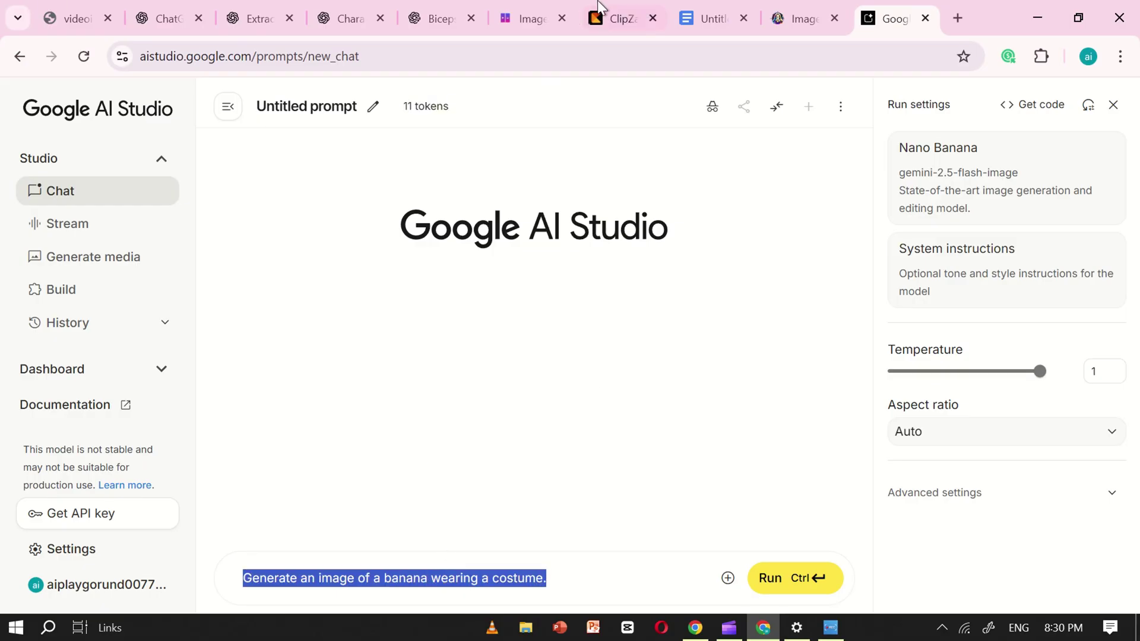
pyautogui.click(365, 17)
pyautogui.tripleClick(529, 355)
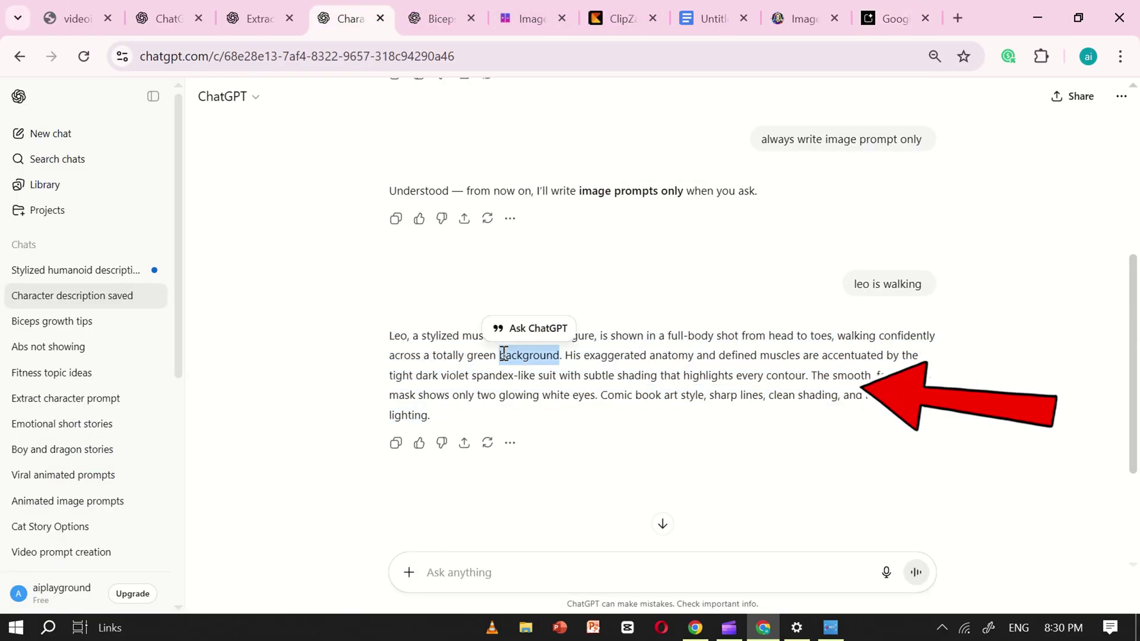
pyautogui.rightClick(510, 363)
pyautogui.click(537, 378)
pyautogui.hotkey('ctrl', '9')
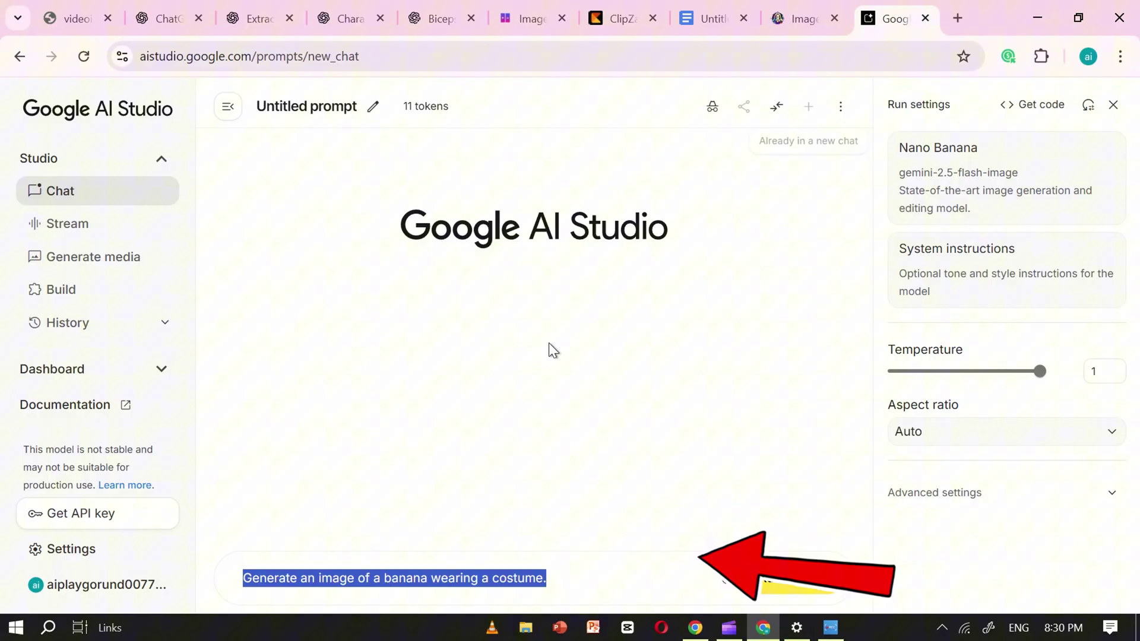
pyautogui.hotkey('ctrl', 'v')
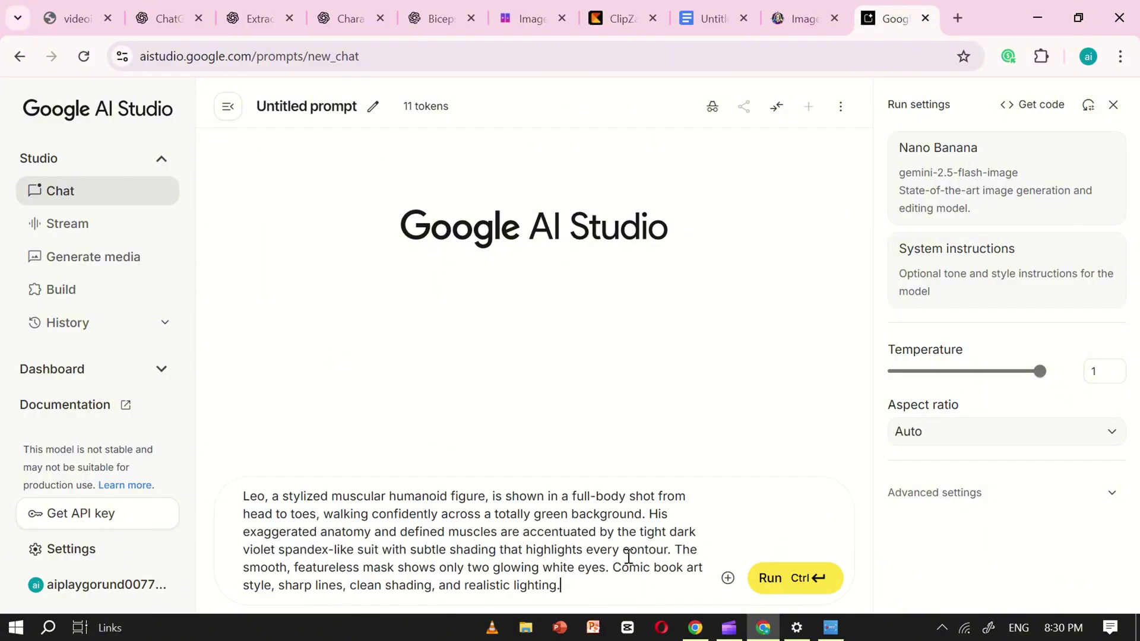
# Step: Generate the walking Leo image, view it full size, then return to the Biceps growth tips chat
pyautogui.click(770, 578)
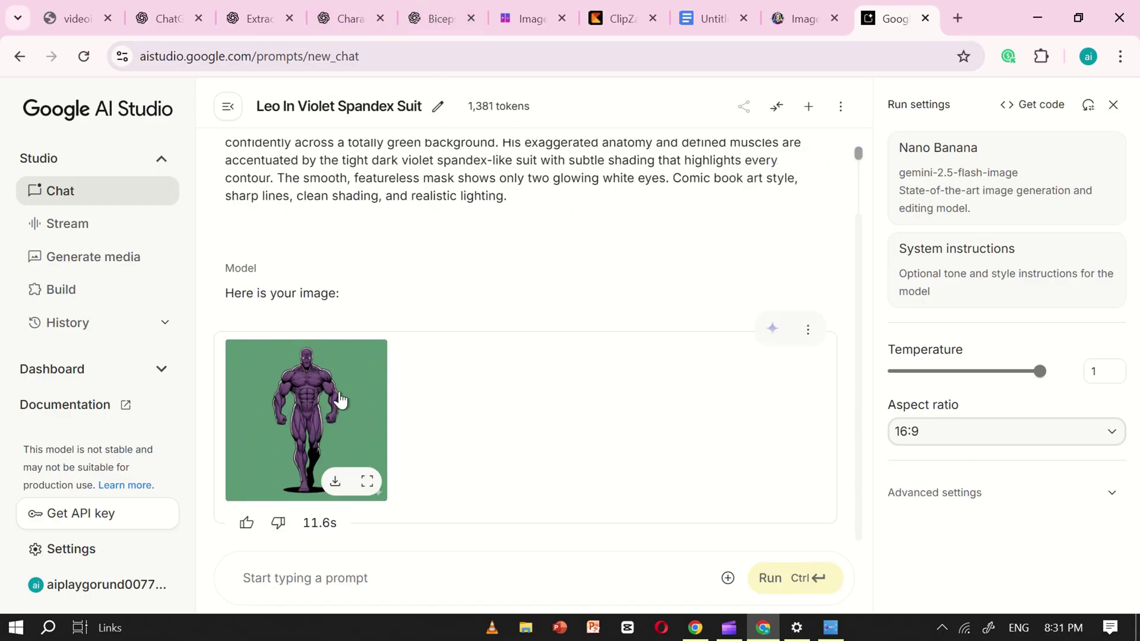
pyautogui.click(329, 396)
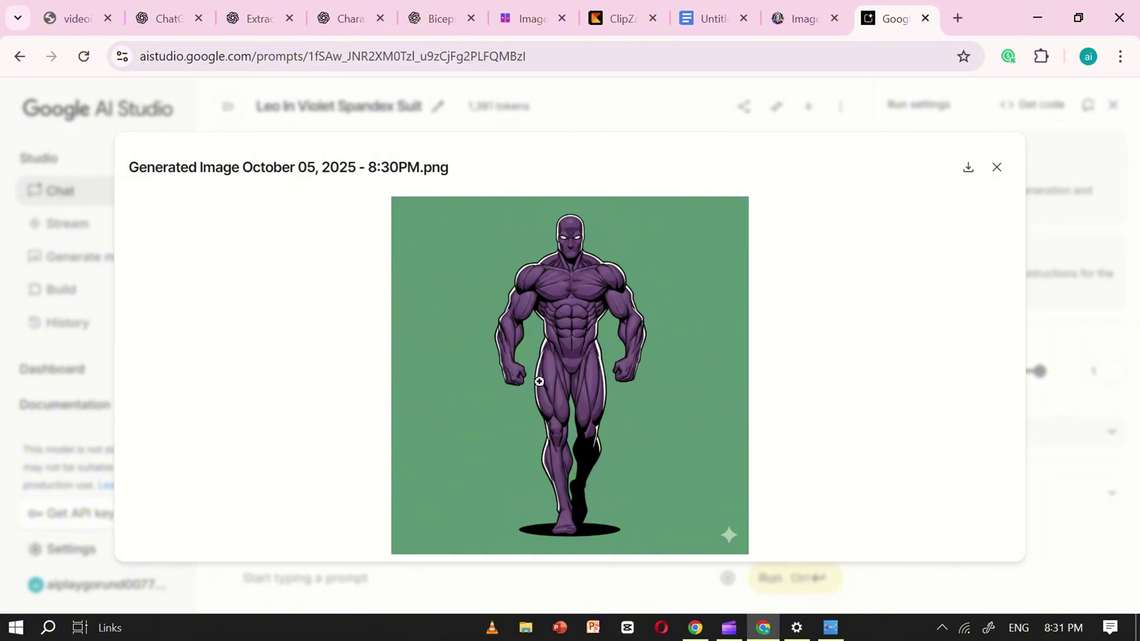
pyautogui.press('Escape')
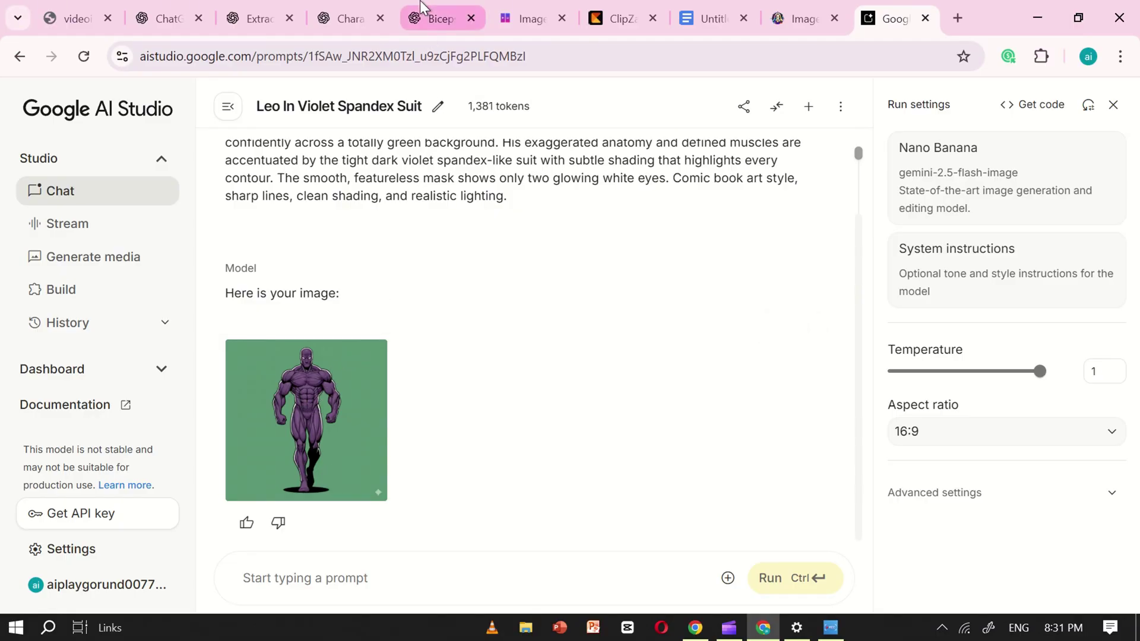
pyautogui.click(443, 18)
pyautogui.scroll(-5, 465, 258)
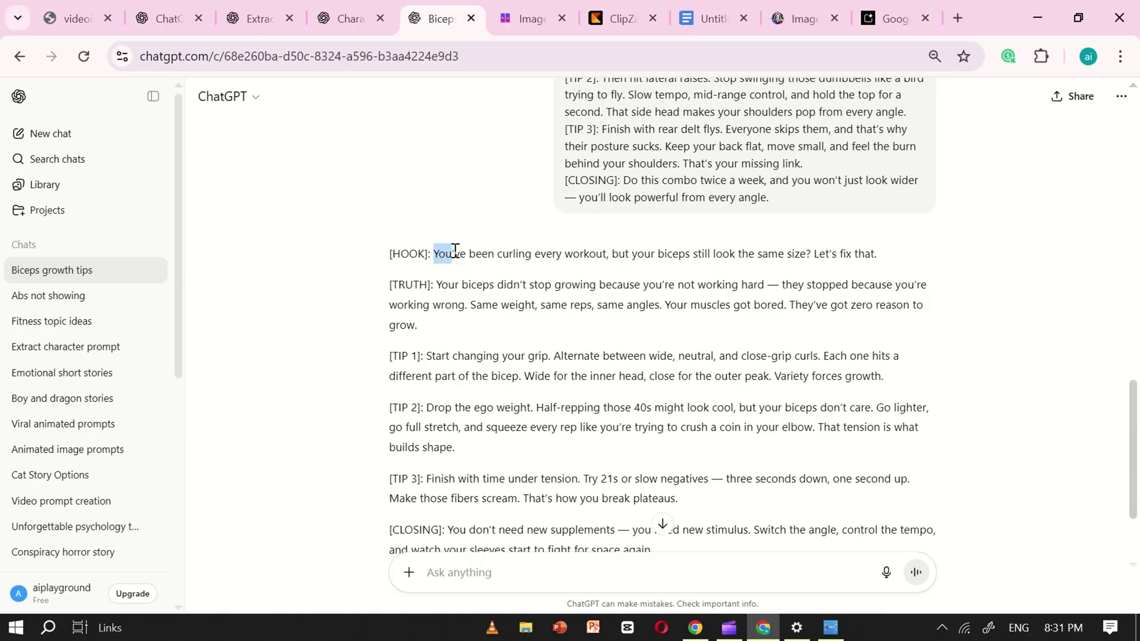
# Step: Highlight the HOOK sentence of the biceps script, then clear the selection
pyautogui.moveTo(650, 243); pyautogui.dragTo(779, 242)
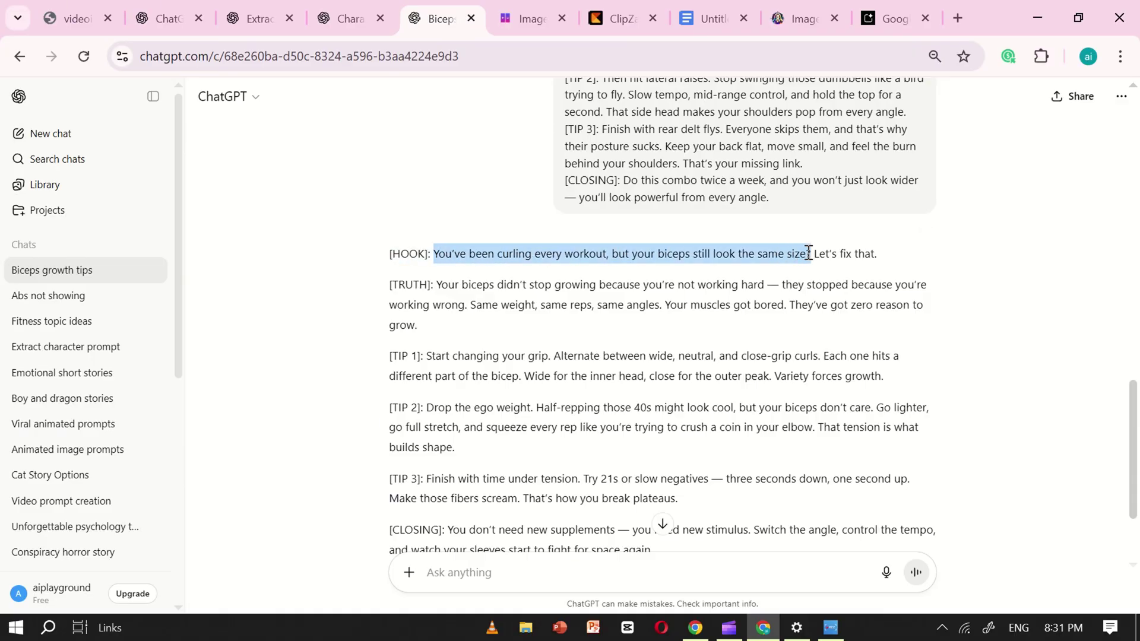
pyautogui.click(512, 255)
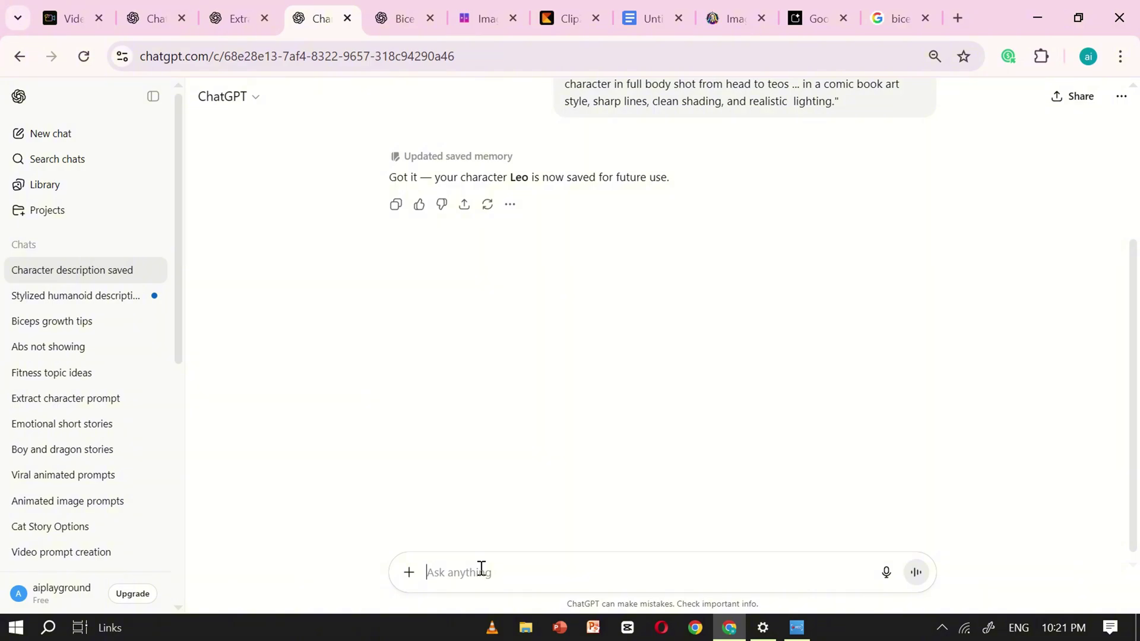
# Step: Ask ChatGPT for two image prompts of Leo doing the Zottman Curl, starting and final positions
pyautogui.write('write image prompt of leo doing ZOTTMAN CURL')
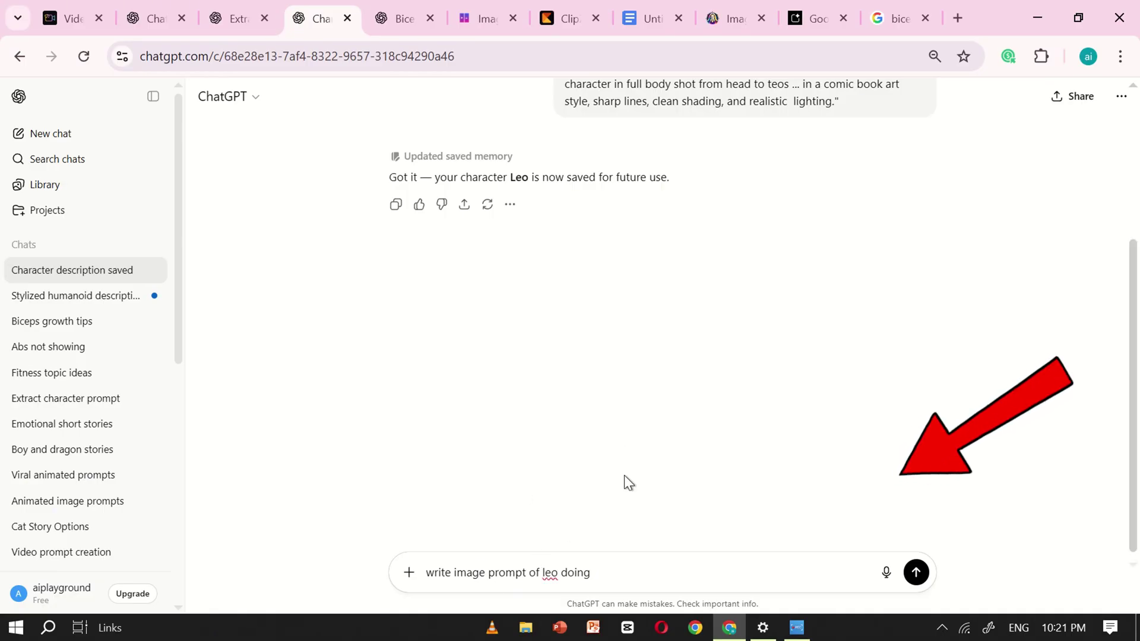
pyautogui.press('Home')
pyautogui.hotkey('ctrl', 'Right')
pyautogui.write('two')
pyautogui.press('End')
pyautogui.write('exercise.')
pyautogui.write(' th')
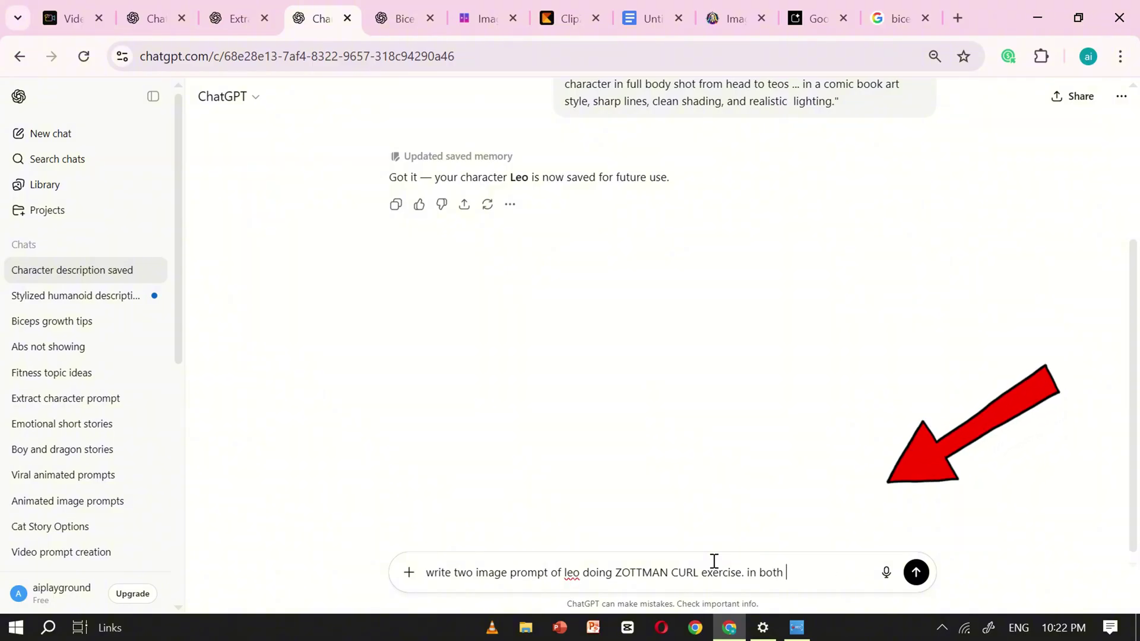
pyautogui.write('e chaimage the character postion should not be changed and camera angle is front view ( first initial position should')
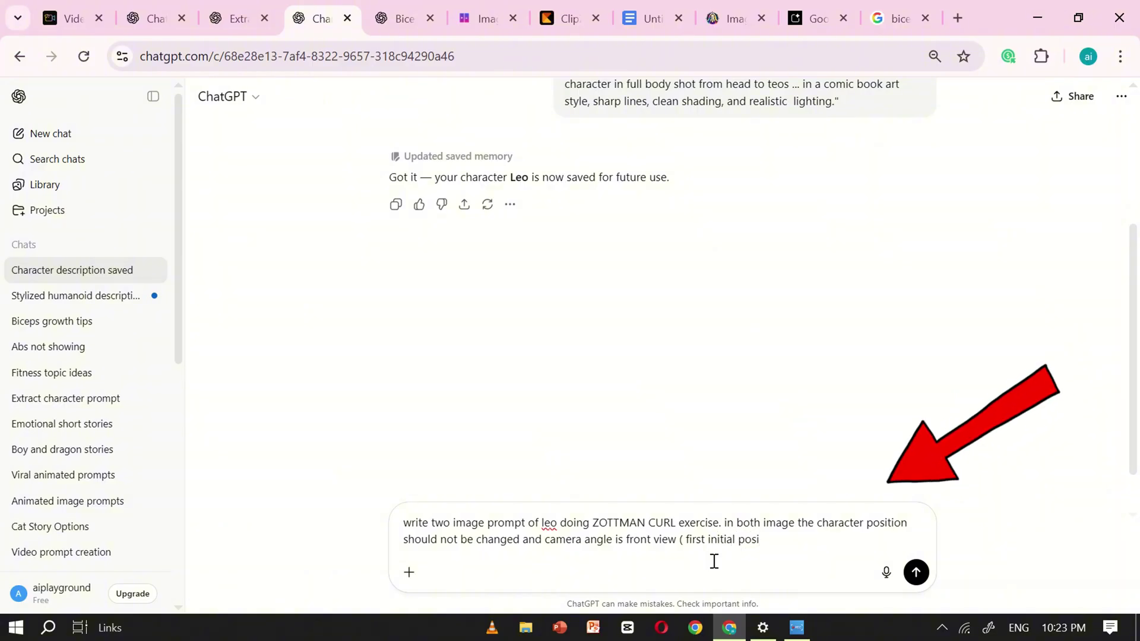
pyautogui.write('econd final position')
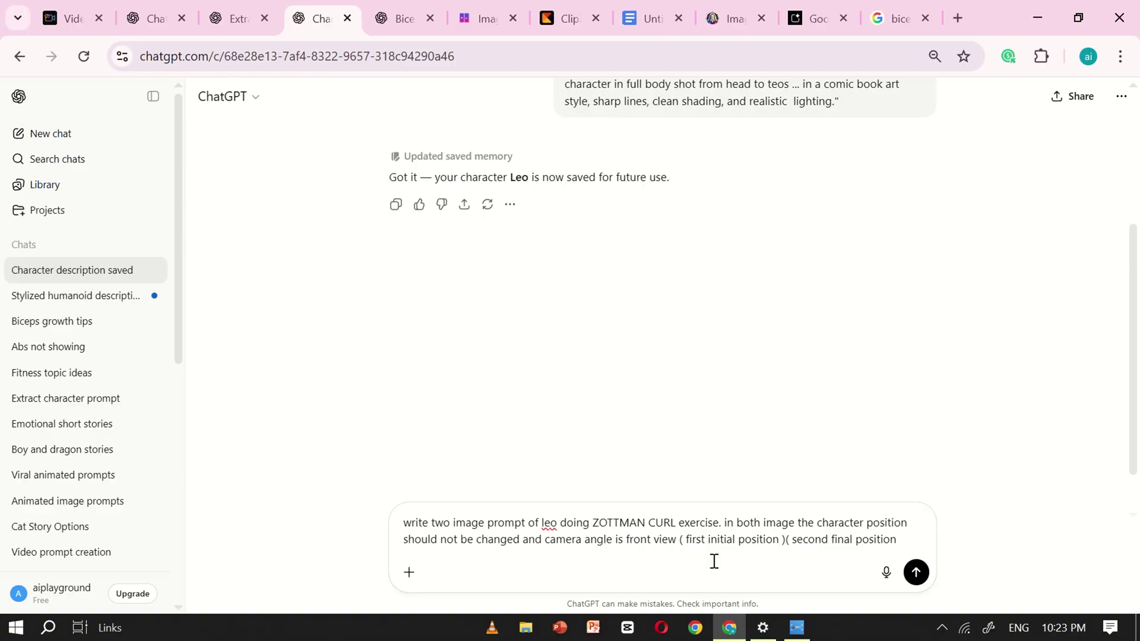
pyautogui.write(')')
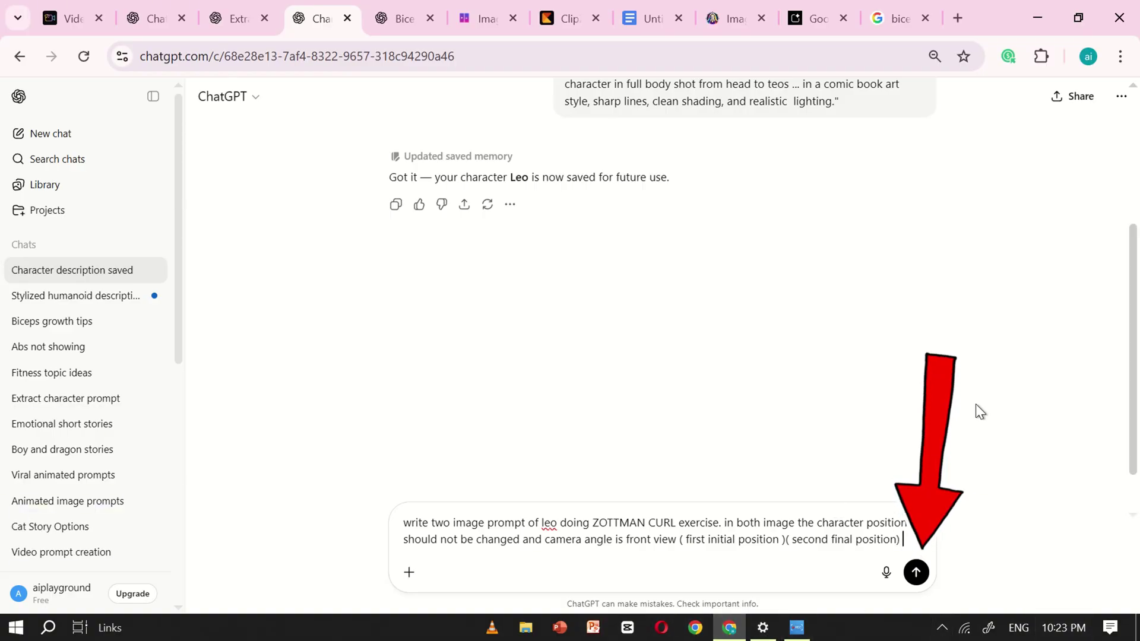
pyautogui.click(917, 574)
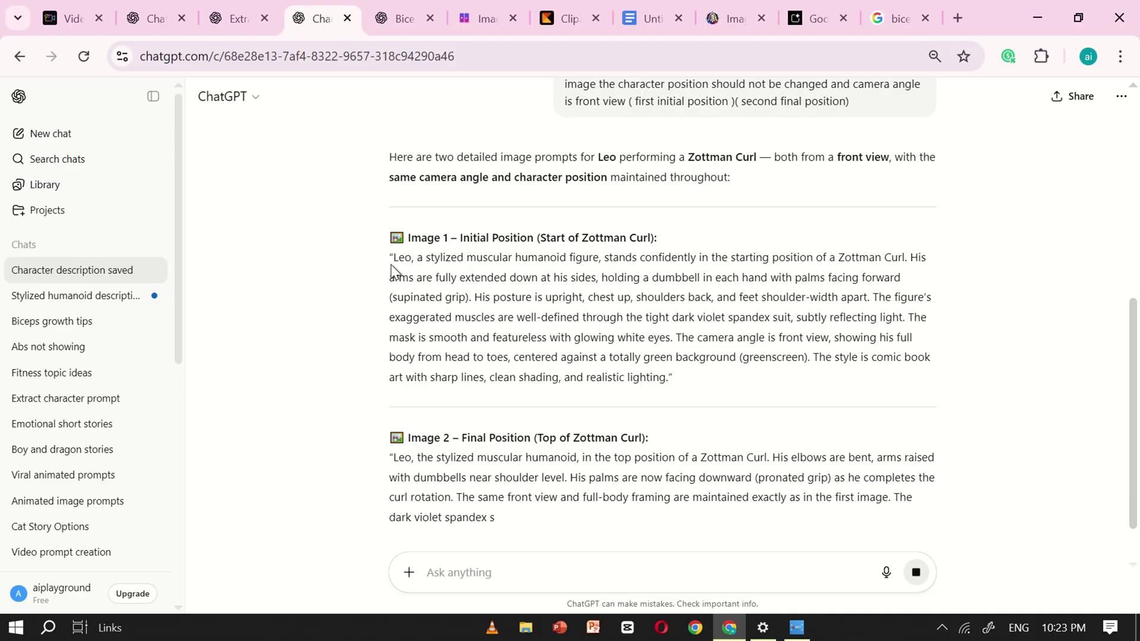
# Step: Paste the Image 1 starting-position prompt into AI Studio and generate the image
pyautogui.moveTo(392, 260); pyautogui.dragTo(758, 384)
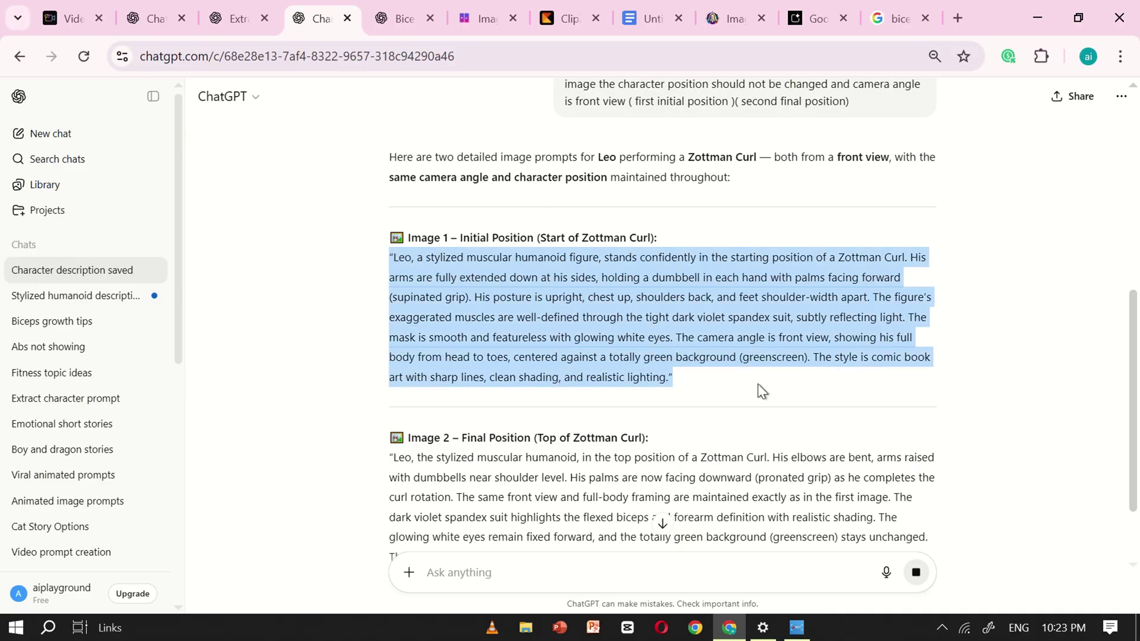
pyautogui.rightClick(579, 311)
pyautogui.click(602, 332)
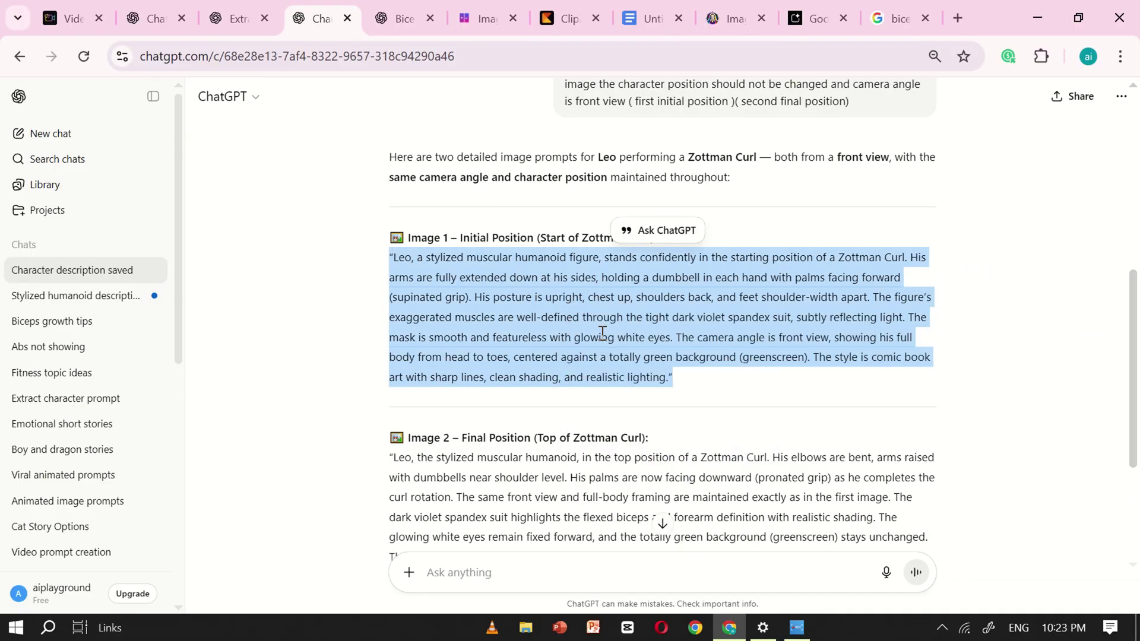
pyautogui.click(819, 19)
pyautogui.click(584, 577)
pyautogui.hotkey('ctrl', 'v')
pyautogui.hotkey('ctrl', 'a')
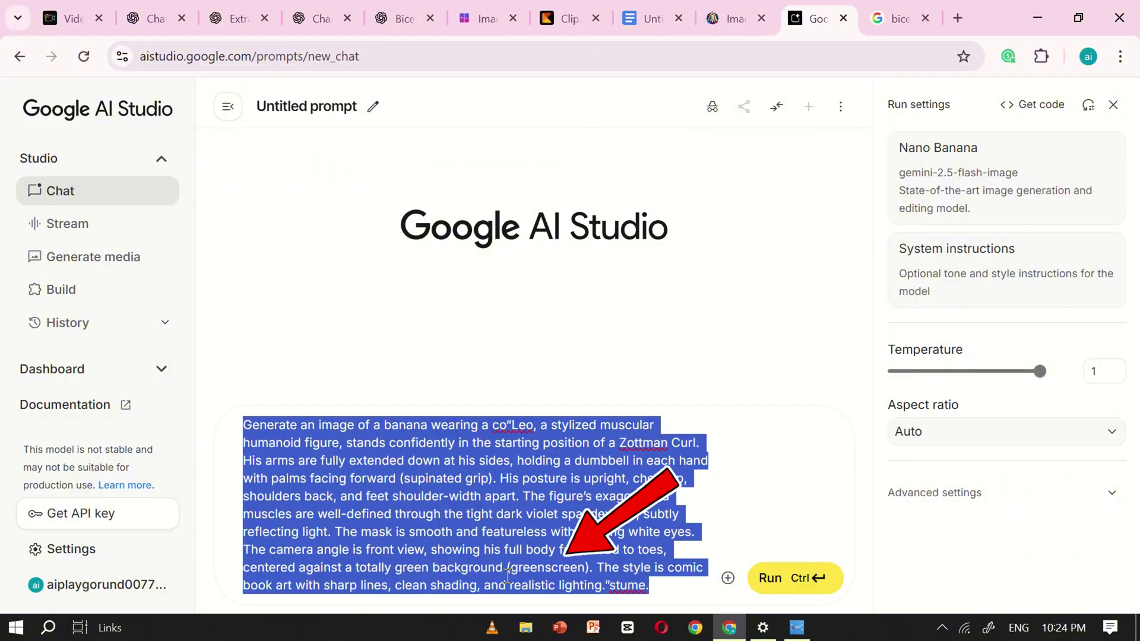
pyautogui.hotkey('ctrl', 'v')
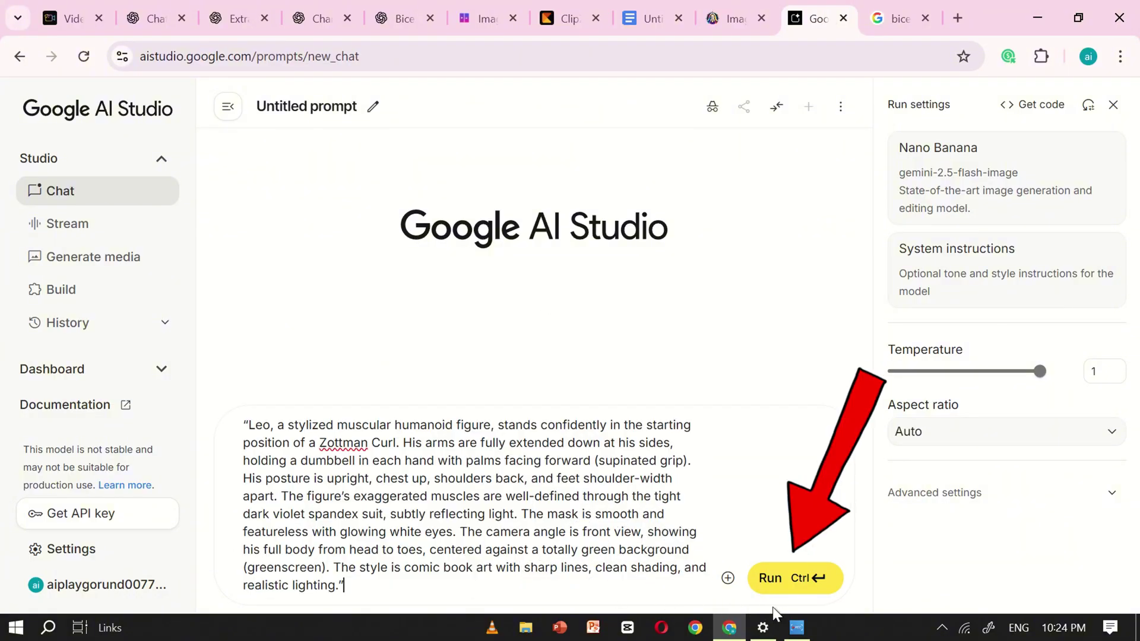
pyautogui.click(772, 579)
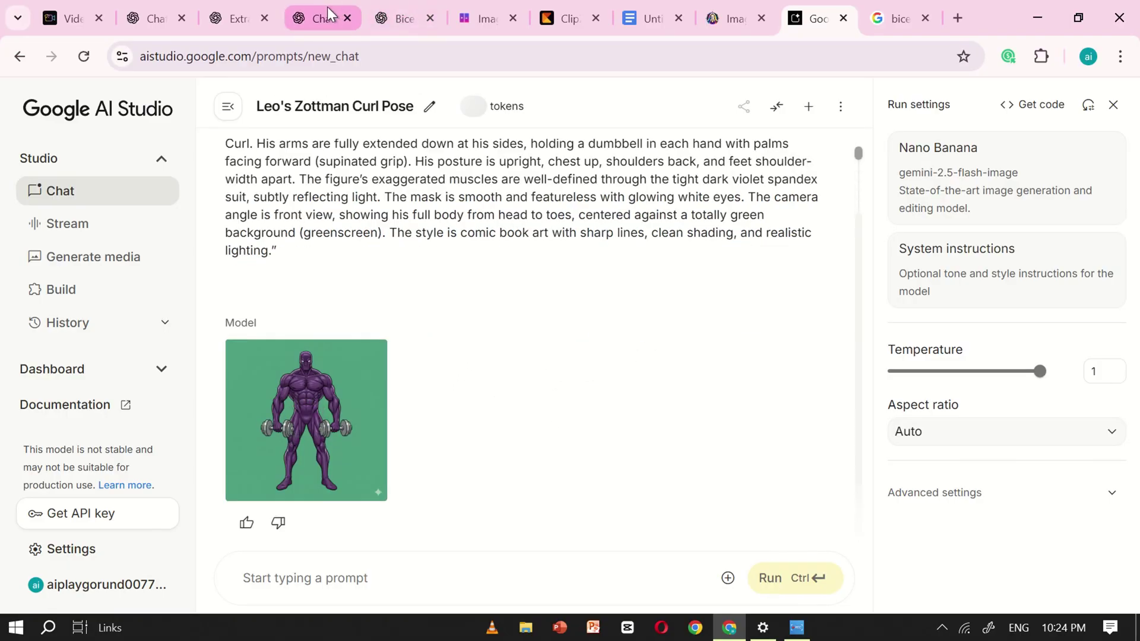
# Step: Copy the Image 2 top-position prompt from ChatGPT into AI Studio and generate it
pyautogui.click(327, 14)
pyautogui.scroll(-3, 489, 305)
pyautogui.tripleClick(560, 344)
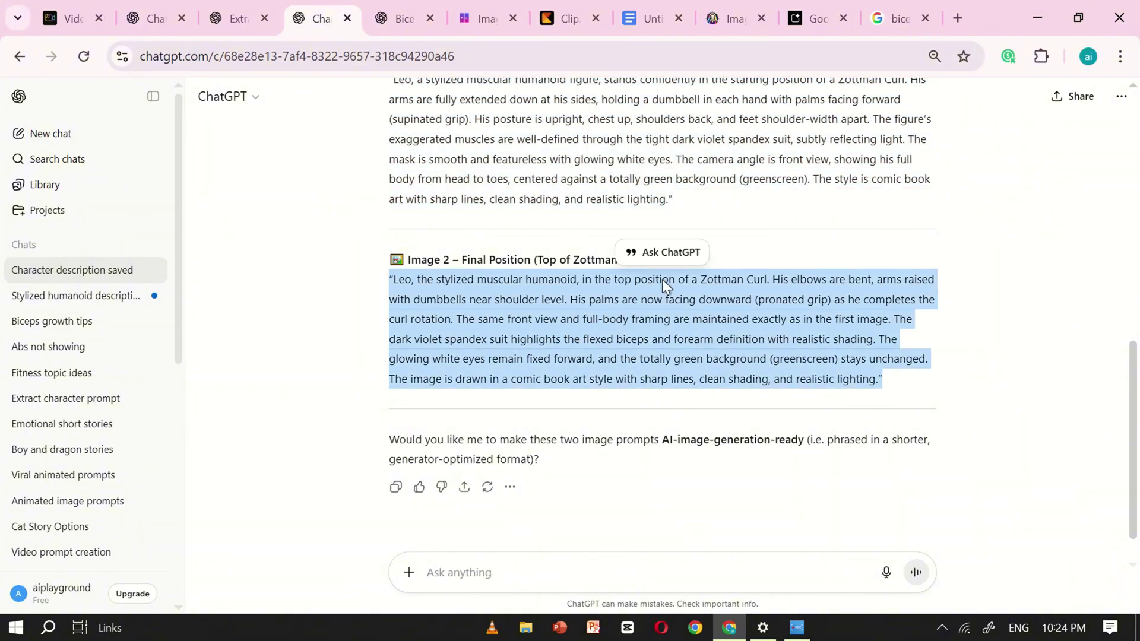
pyautogui.hotkey('ctrl', 'c')
pyautogui.click(818, 18)
pyautogui.click(344, 575)
pyautogui.hotkey('ctrl', 'v')
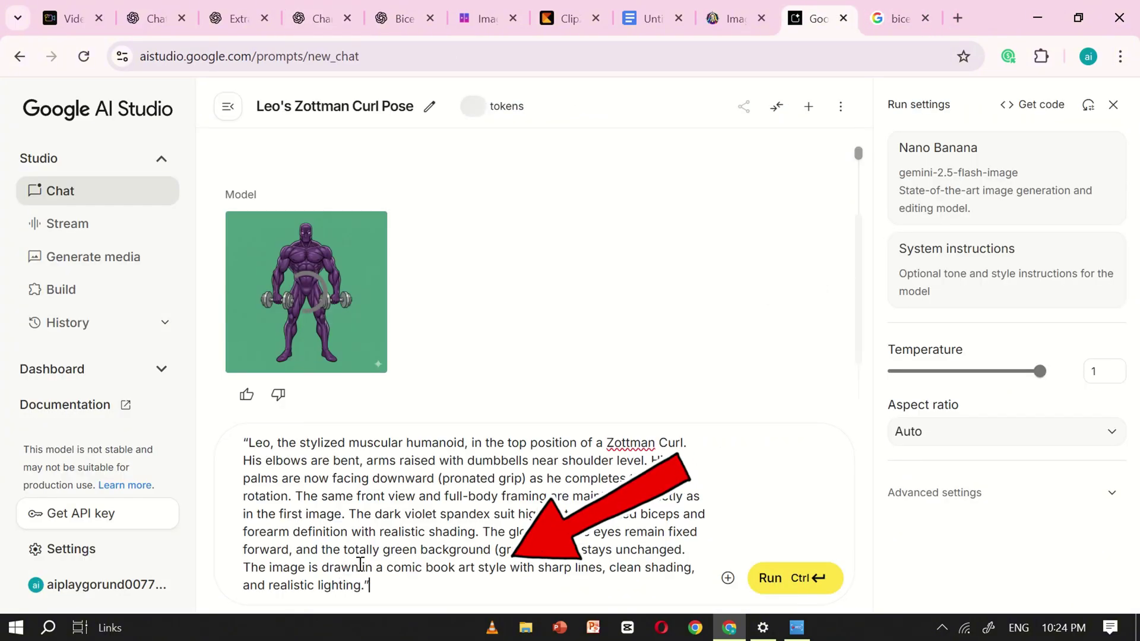
pyautogui.click(768, 580)
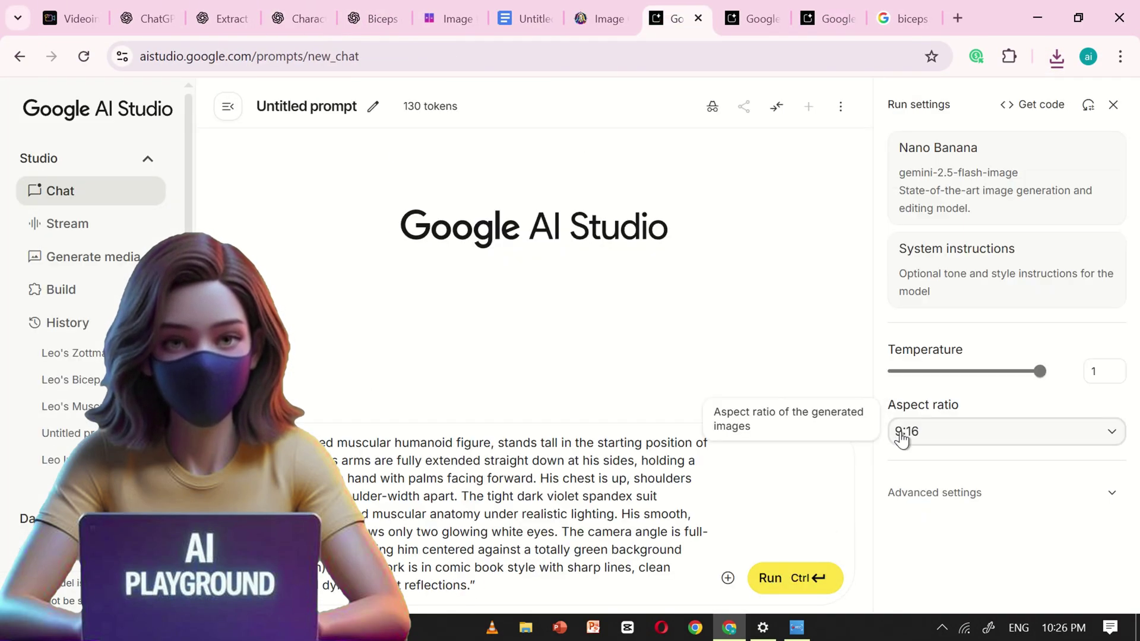
# Step: Open the aspect ratio options, trim the prompt's first sentence and trailing text, and run it
pyautogui.click(909, 432)
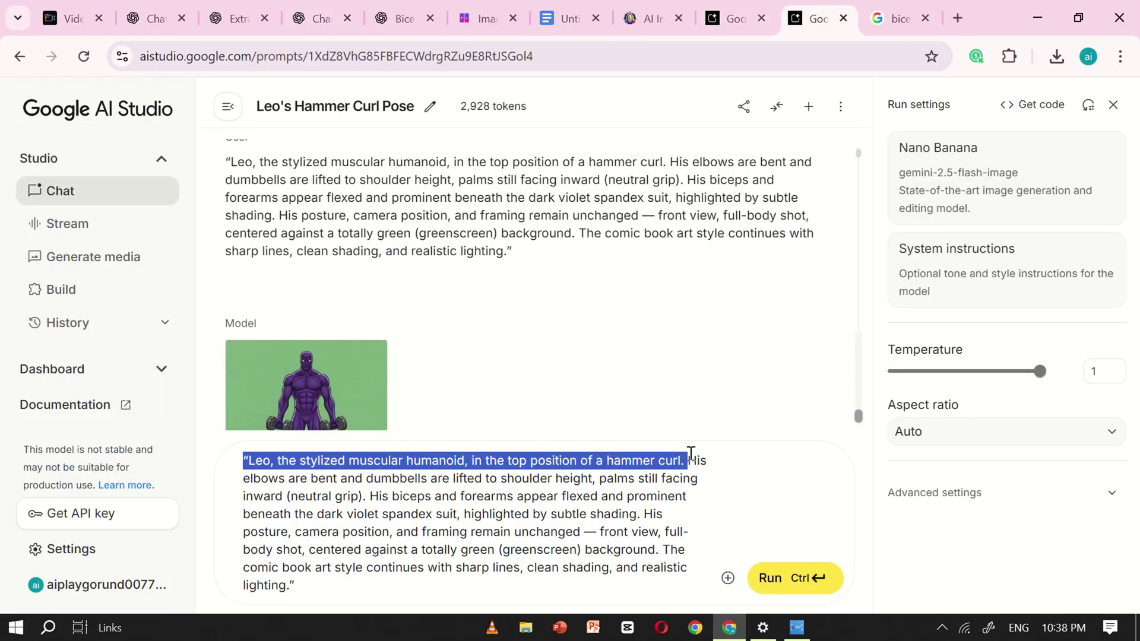
pyautogui.press('BackSpace')
pyautogui.moveTo(328, 530); pyautogui.dragTo(819, 578)
pyautogui.press('BackSpace')
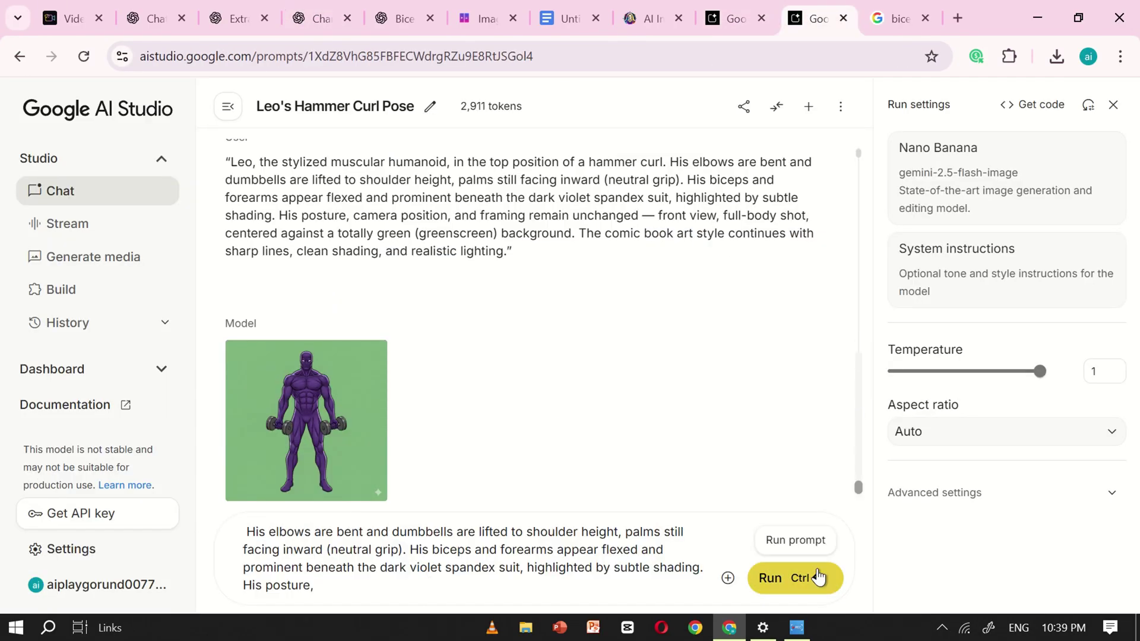
pyautogui.click(818, 578)
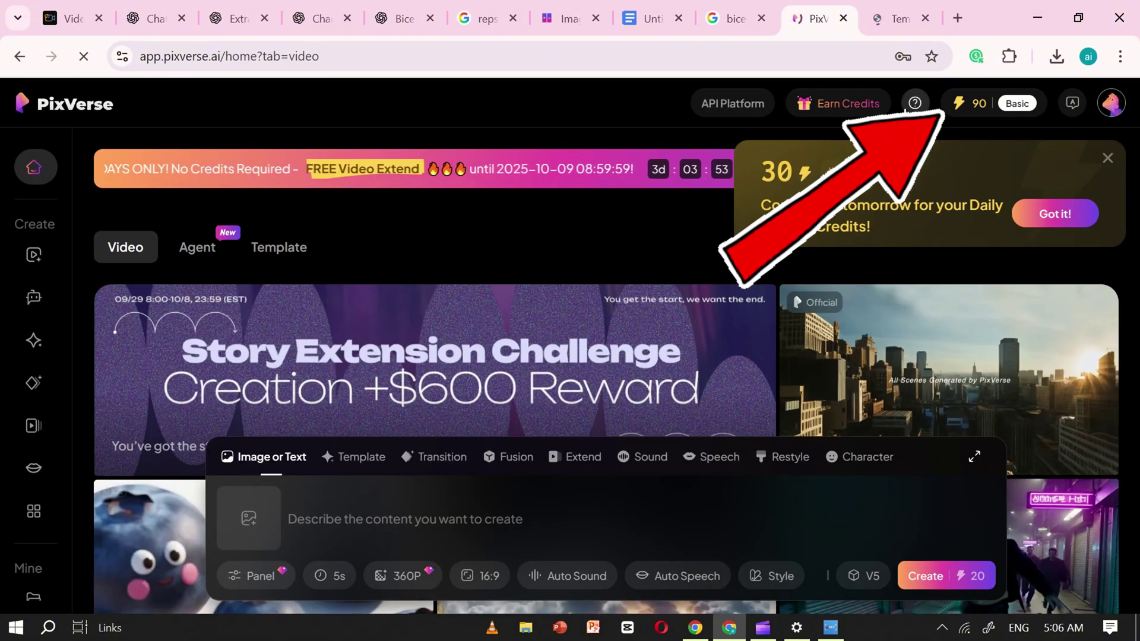
# Step: Animate Leo's front-pose 4_40AM image with the prompt 'showing his biceps' and open the video
pyautogui.click(1109, 160)
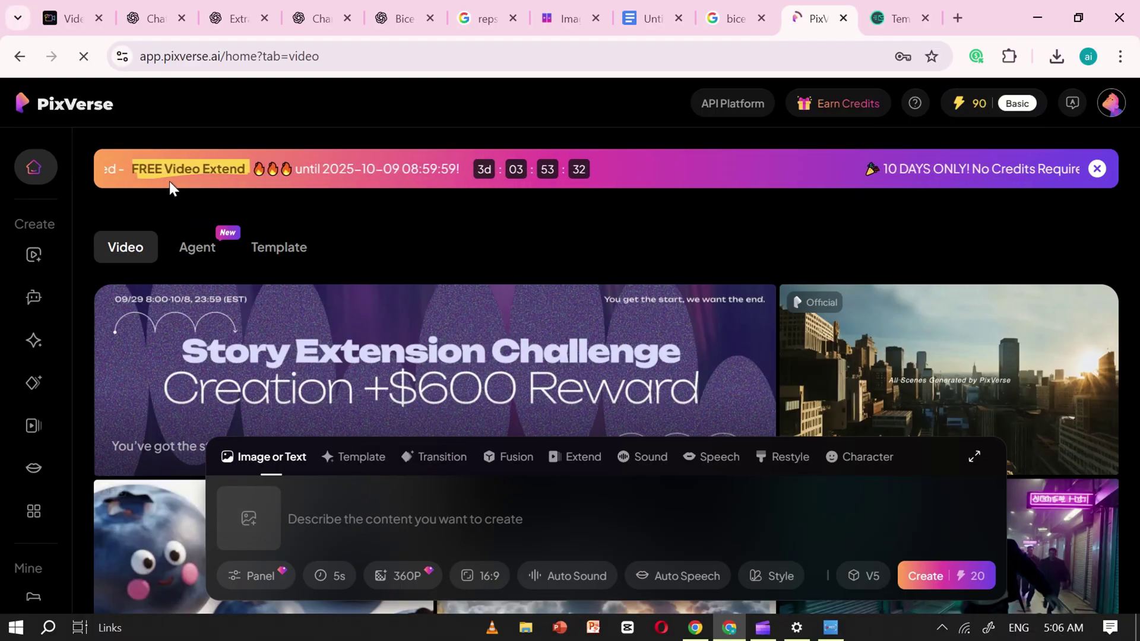
pyautogui.click(253, 518)
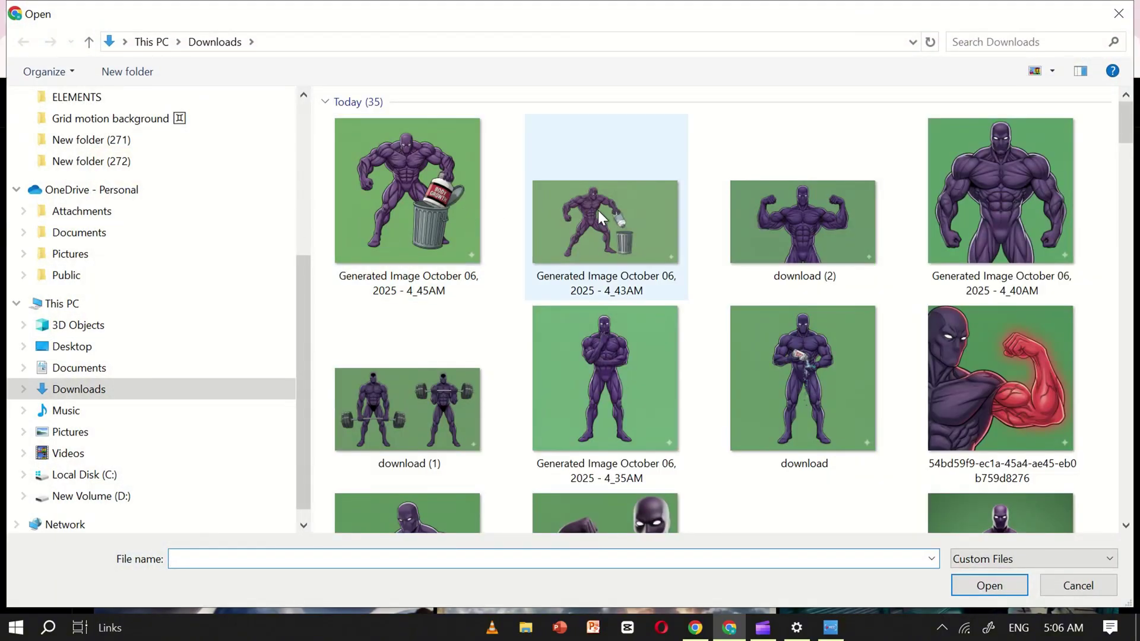
pyautogui.doubleClick(982, 198)
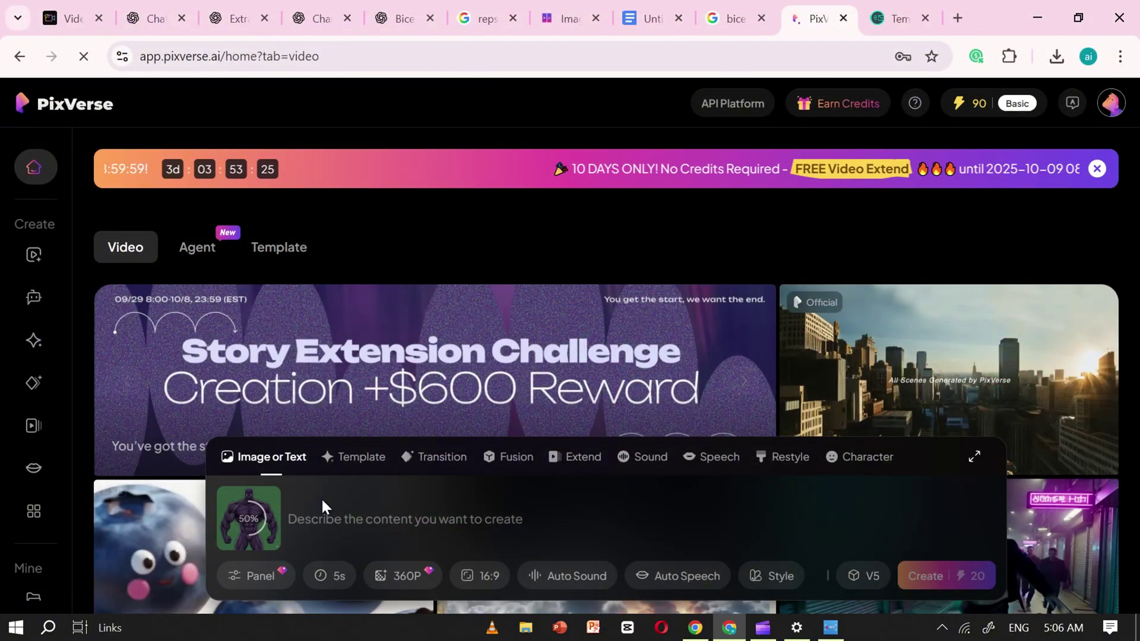
pyautogui.click(355, 524)
pyautogui.write('showing his biceps')
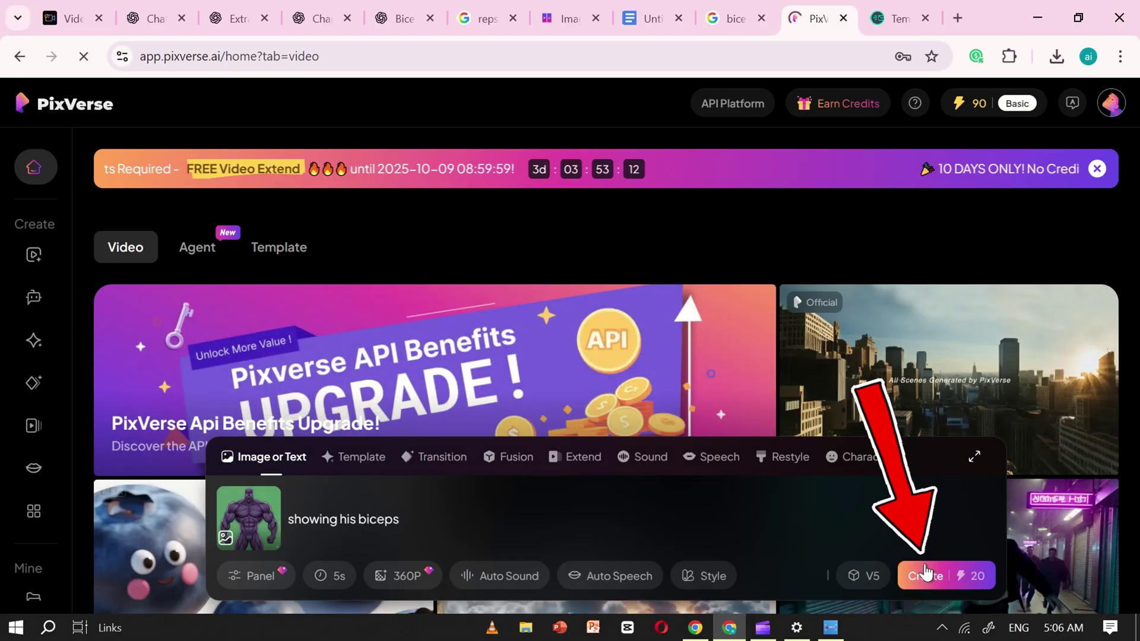
pyautogui.click(936, 584)
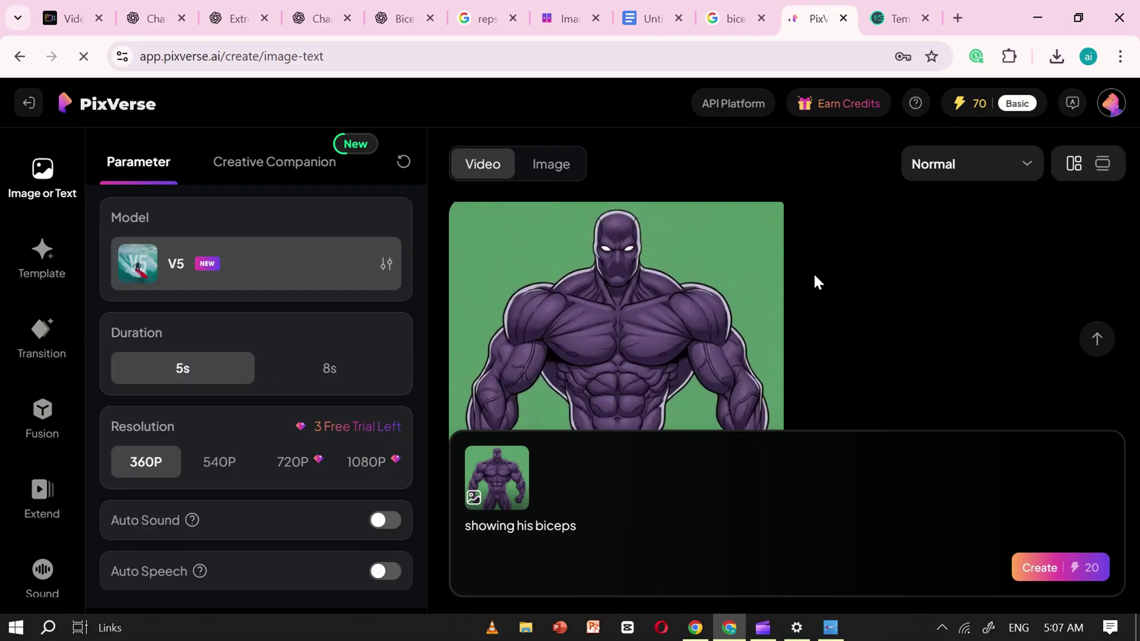
pyautogui.click(633, 321)
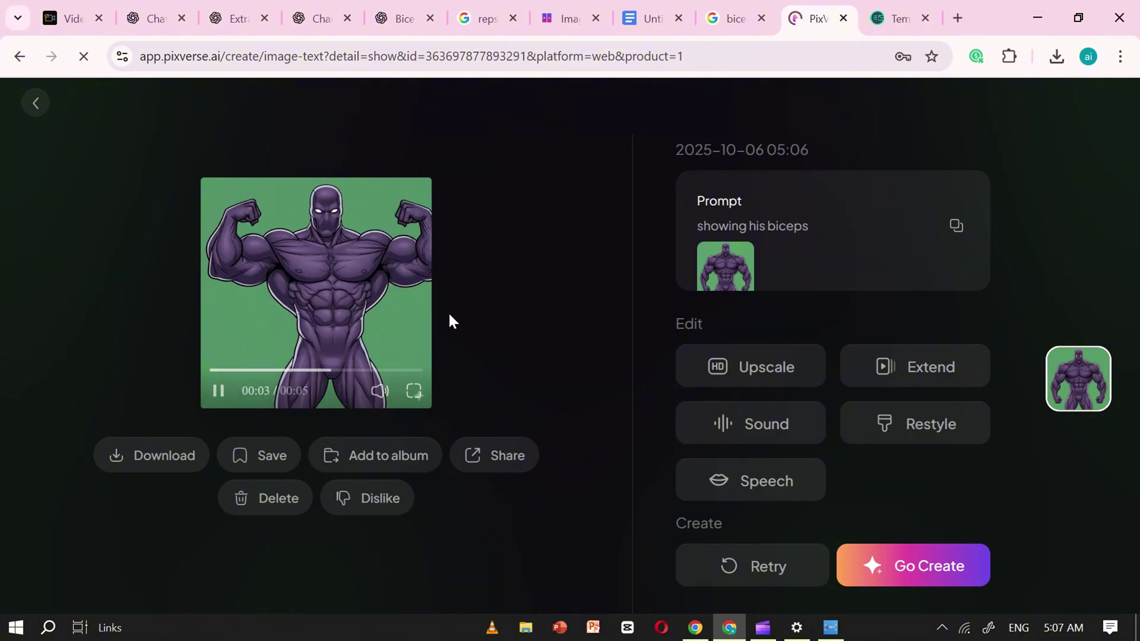
# Step: Generate a 'doing exercise' video from the Leo-with-barbell image and open it
pyautogui.press('Escape')
pyautogui.click(497, 456)
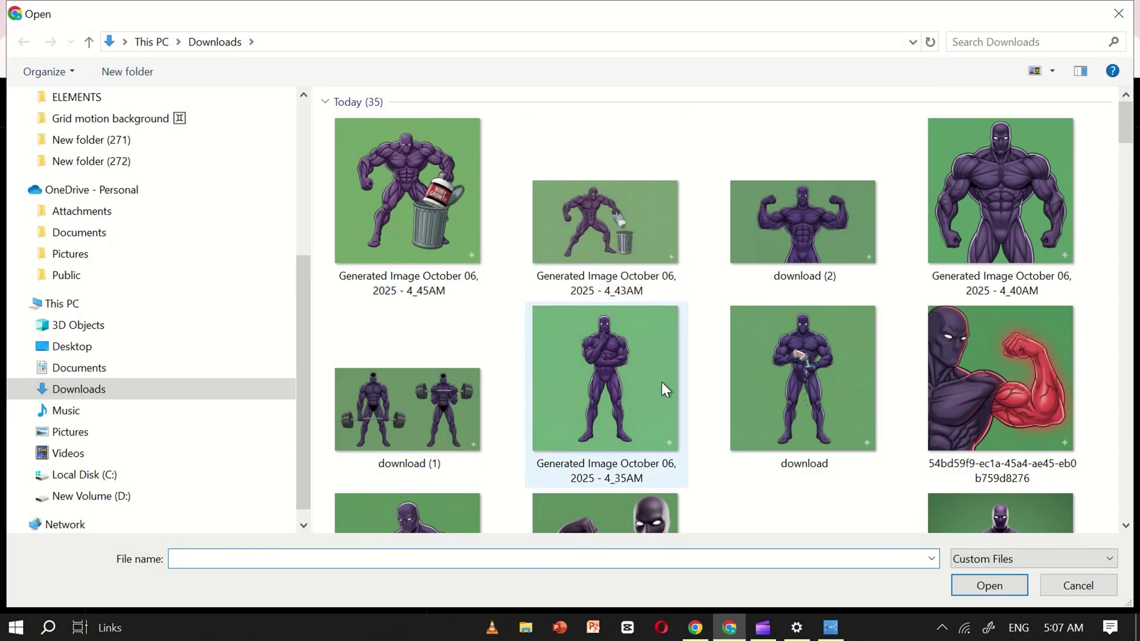
pyautogui.scroll(-3, 662, 382)
pyautogui.doubleClick(414, 397)
pyautogui.tripleClick(532, 523)
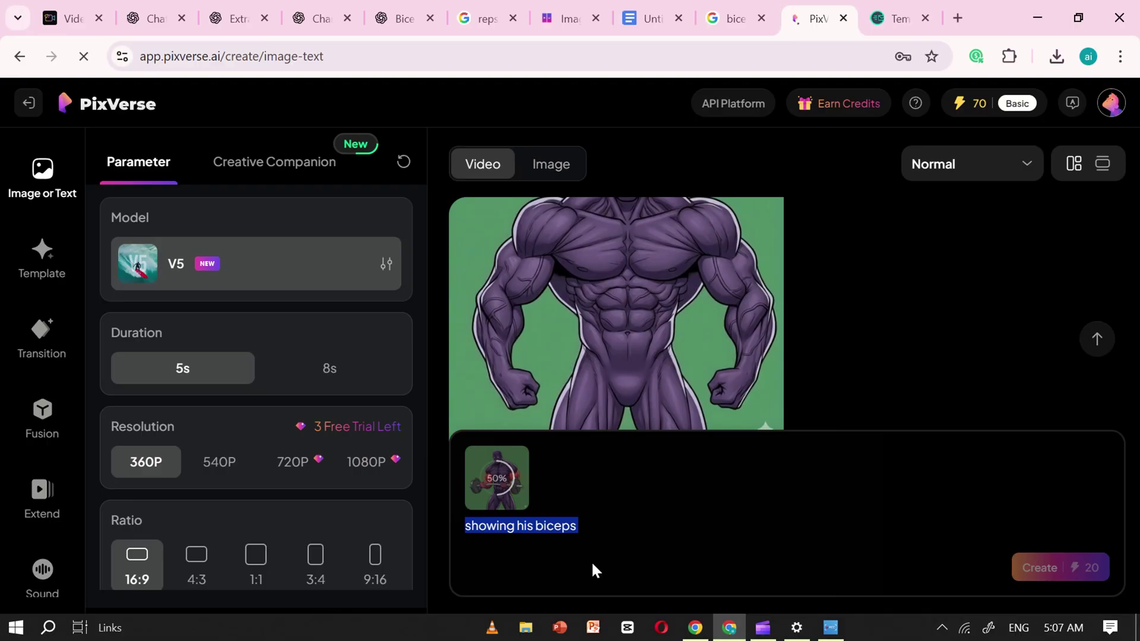
pyautogui.write('doing exercise')
pyautogui.click(1038, 570)
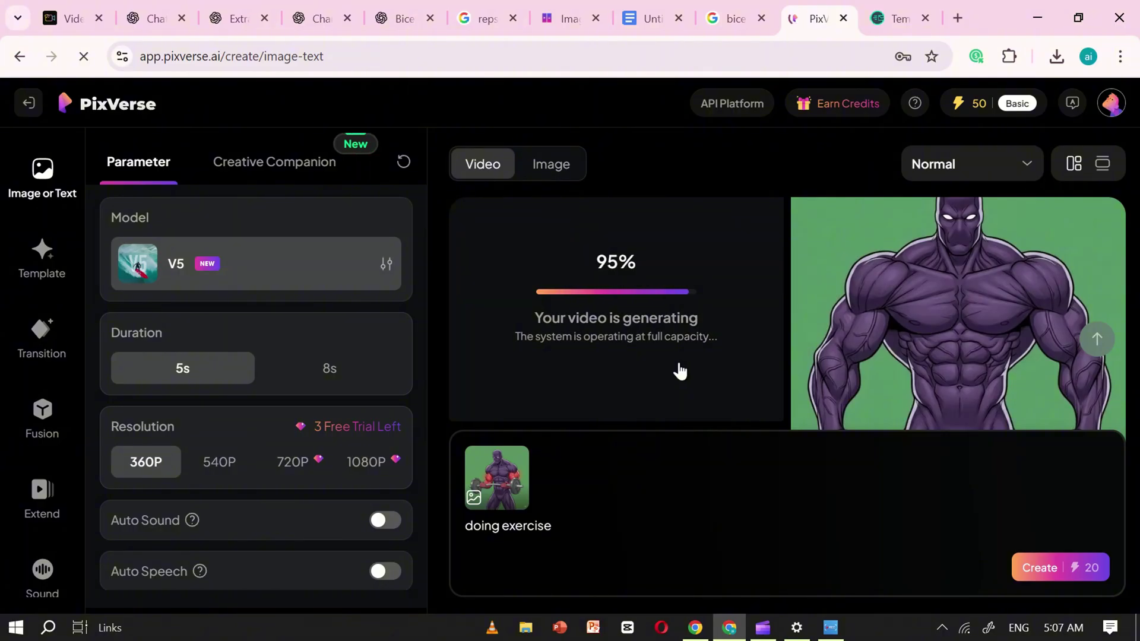
pyautogui.click(652, 308)
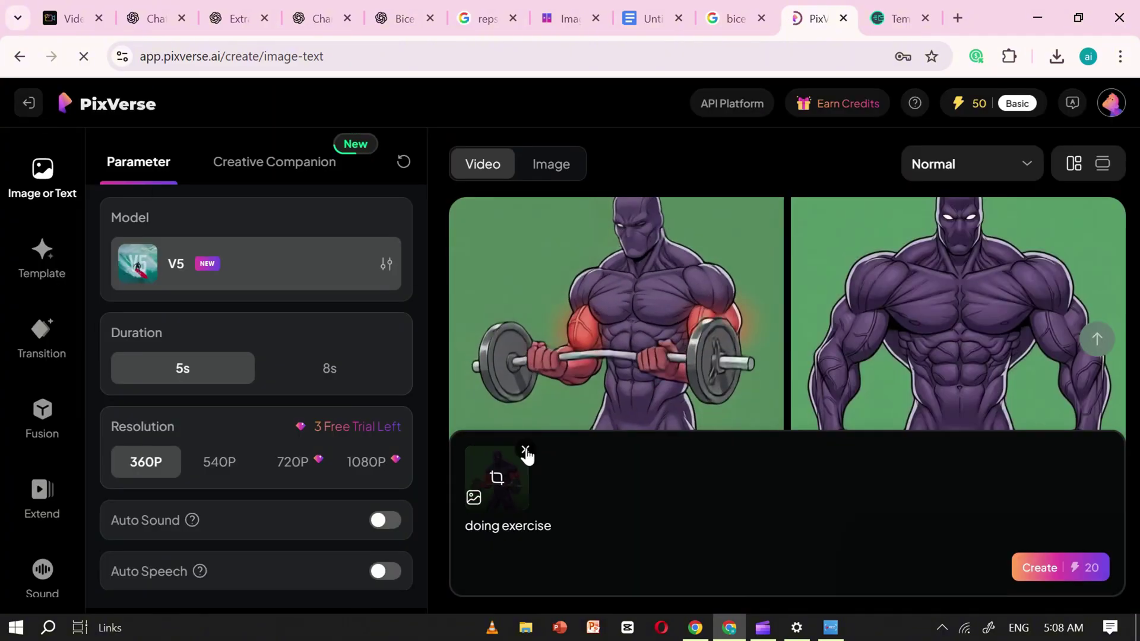
# Step: Generate a second video from another Leo barbell image and open the result
pyautogui.click(527, 457)
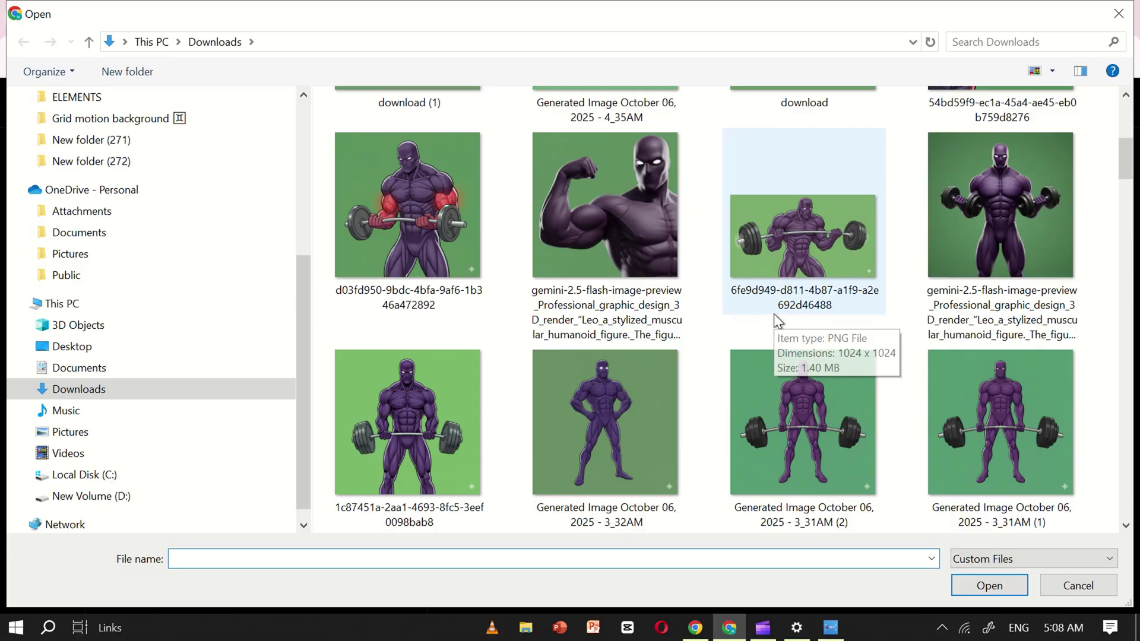
pyautogui.doubleClick(774, 313)
pyautogui.click(1033, 574)
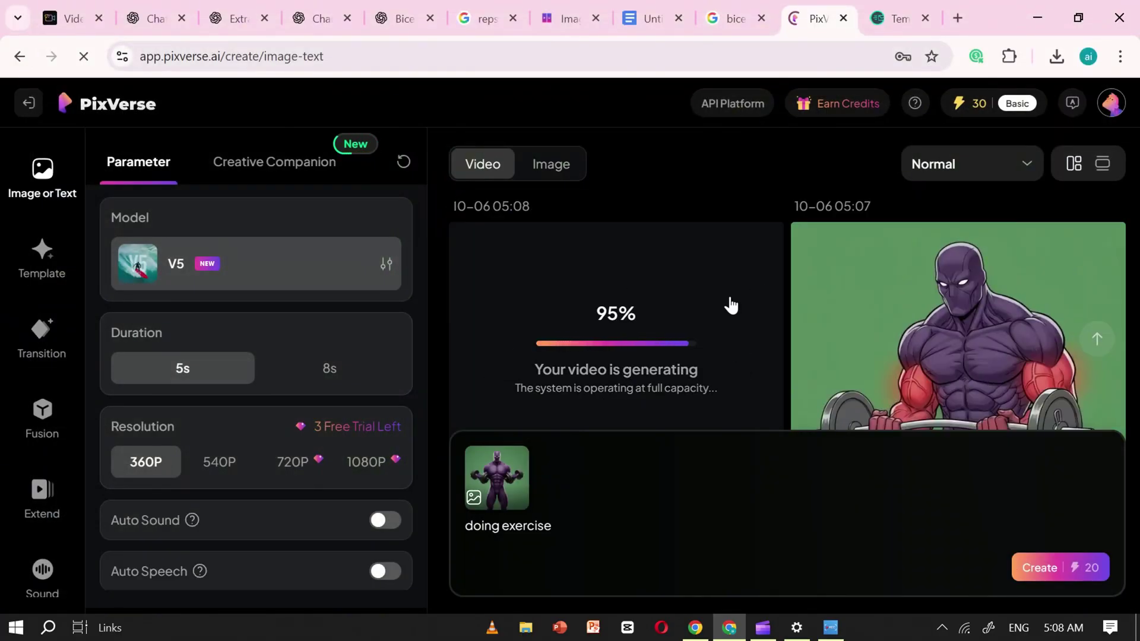
pyautogui.click(682, 310)
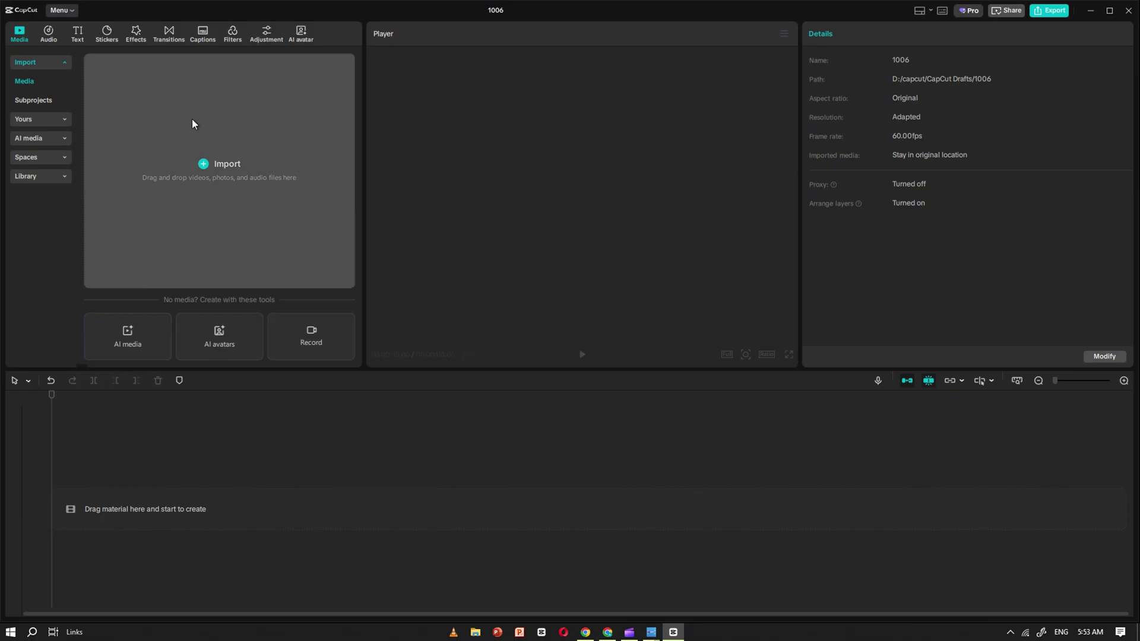
# Step: Import the selected Leo images into project 1006's media panel
pyautogui.click(192, 119)
pyautogui.scroll(-3, 721, 190)
pyautogui.scroll(3, 376, 258)
pyautogui.moveTo(1111, 141); pyautogui.dragTo(708, 355)
pyautogui.moveTo(322, 354); pyautogui.dragTo(279, 295)
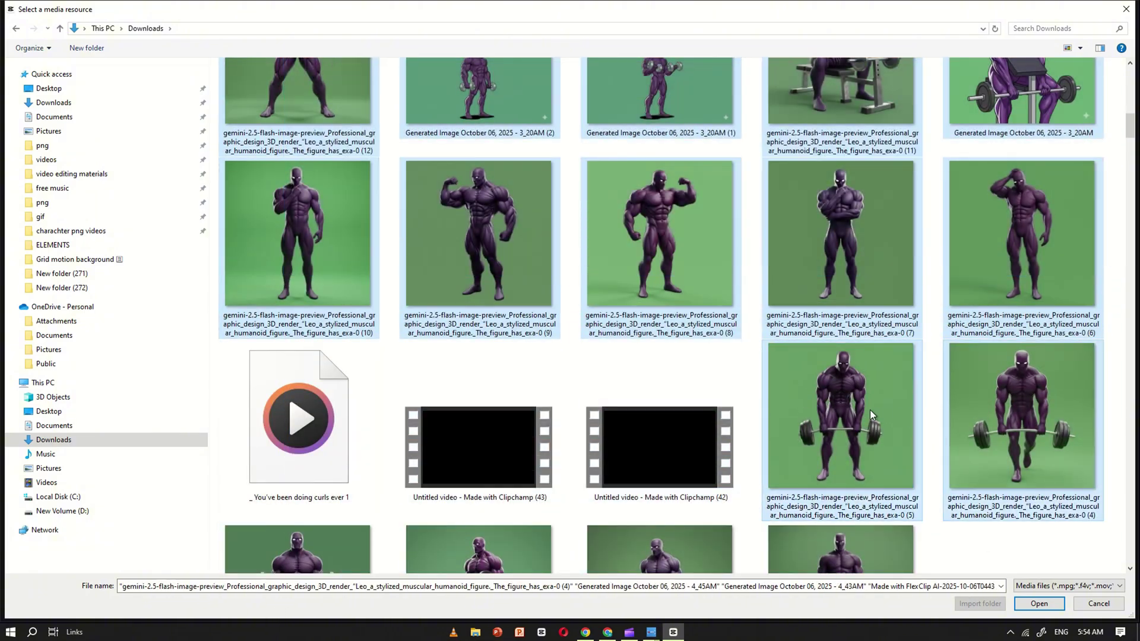
pyautogui.scroll(-3, 279, 294)
pyautogui.press('Return')
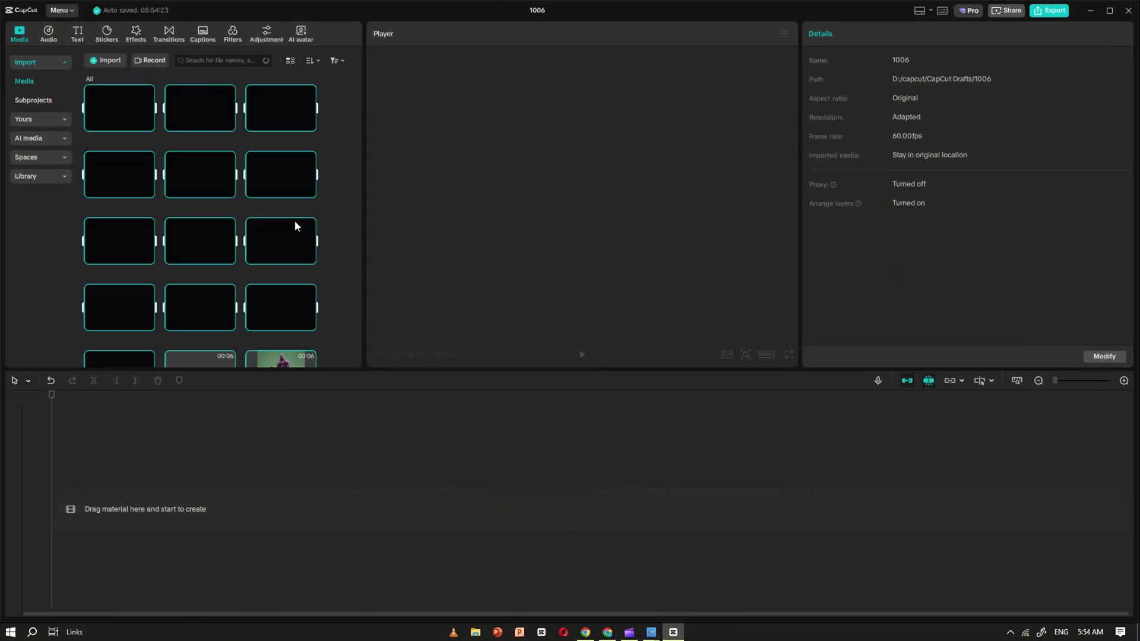
# Step: Import the curls voiceover mp3 and place it at the start of the timeline
pyautogui.click(101, 59)
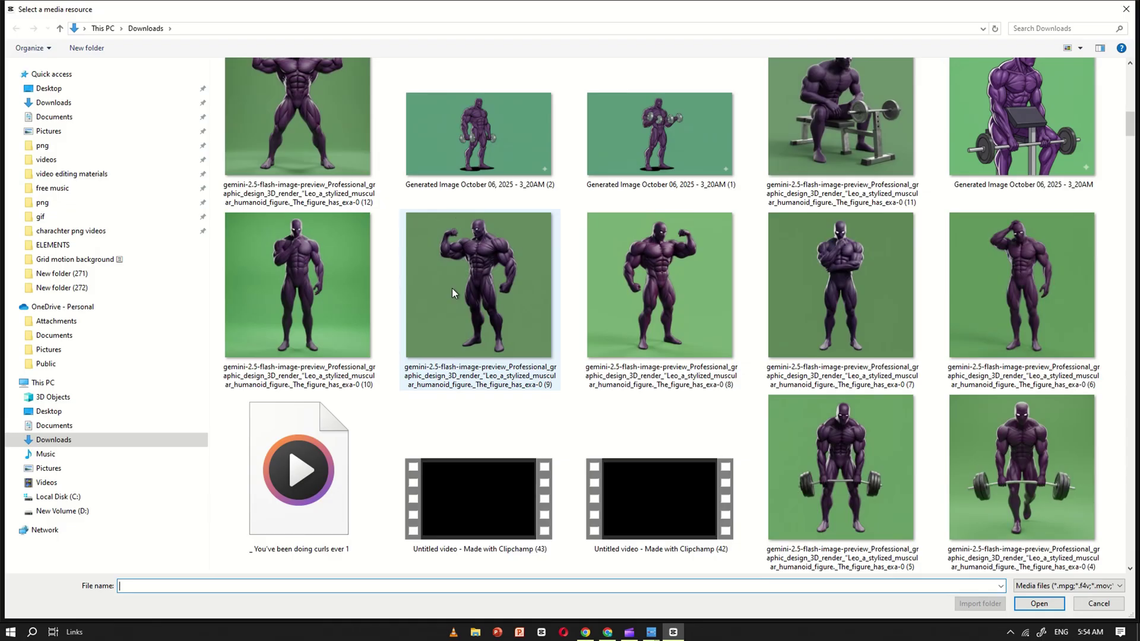
pyautogui.doubleClick(293, 443)
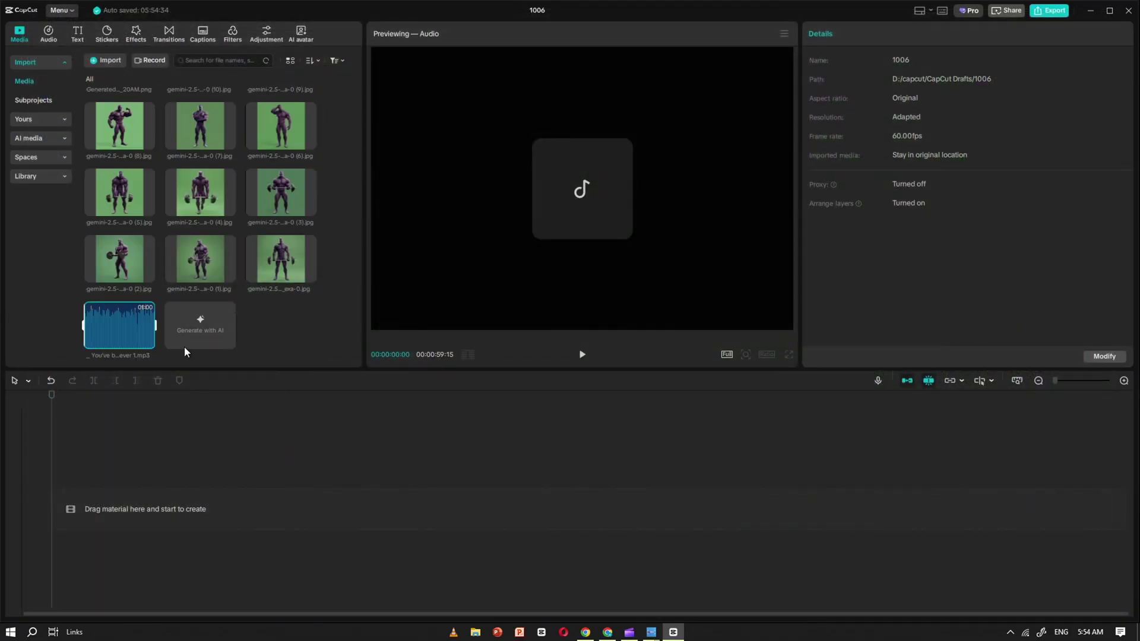
pyautogui.moveTo(123, 326); pyautogui.dragTo(127, 514)
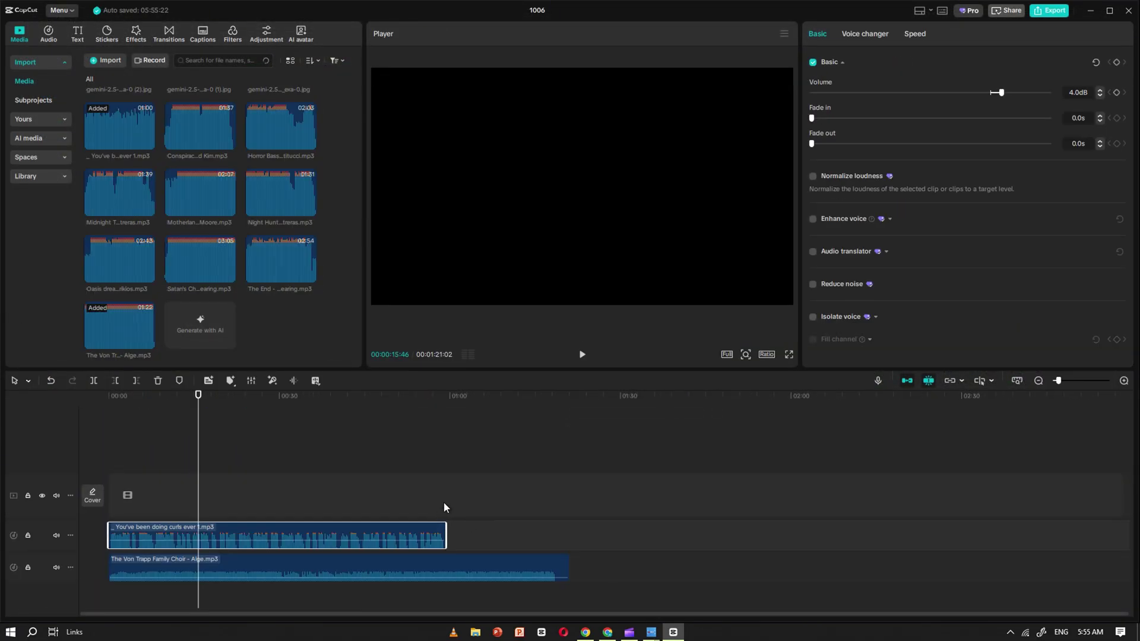
# Step: Select the Von Trapp music clip, then the barbell image, and open its background removal settings
pyautogui.click(443, 504)
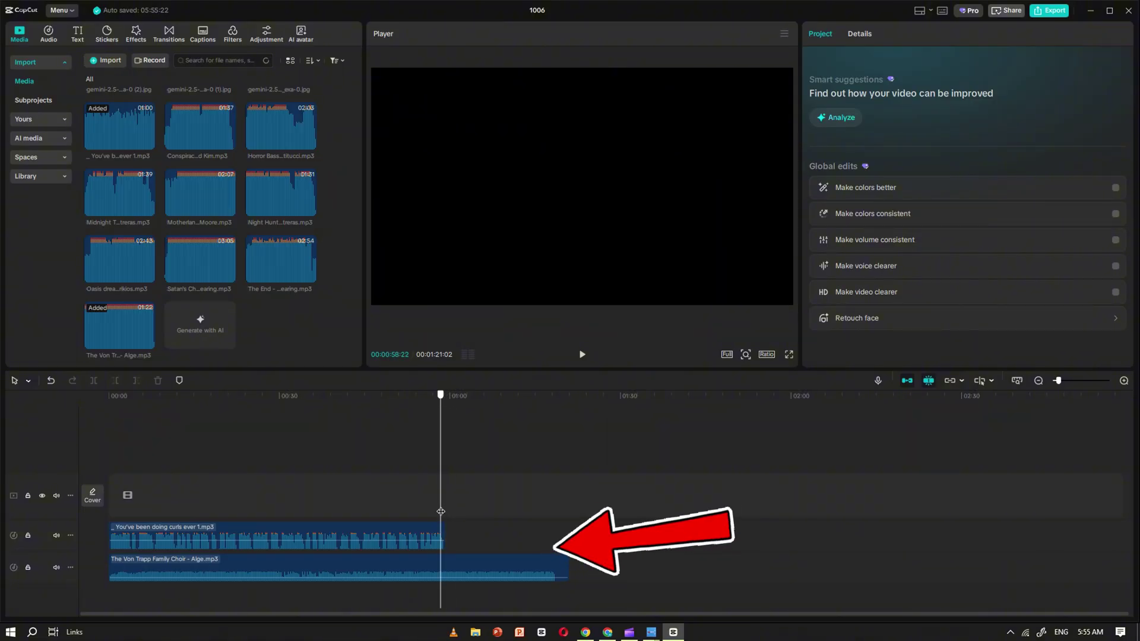
pyautogui.click(452, 571)
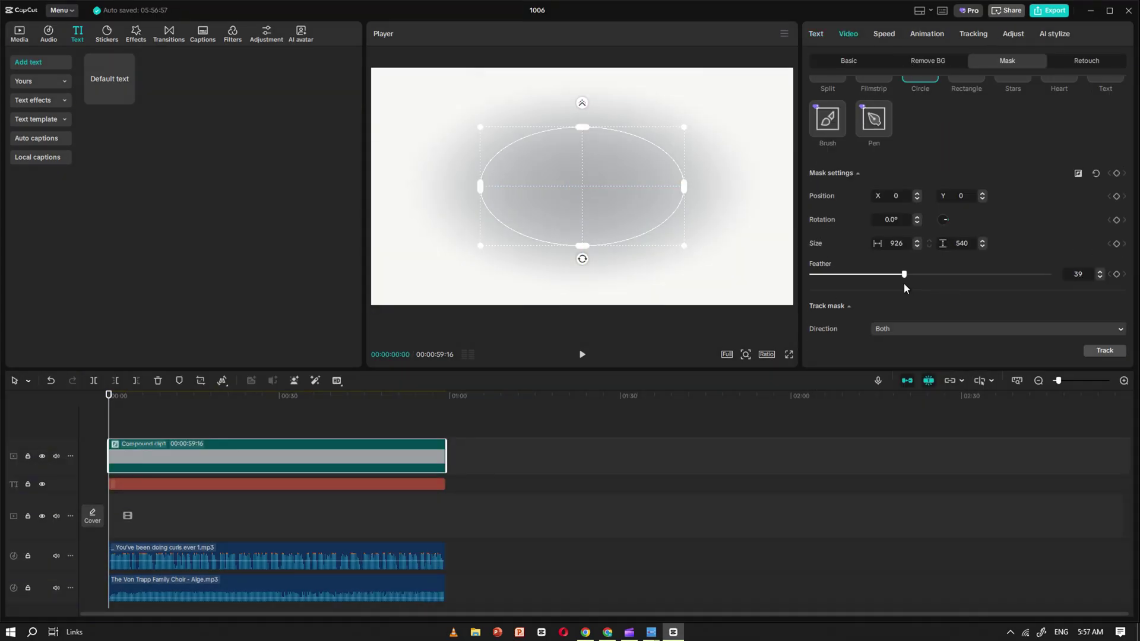
pyautogui.click(288, 428)
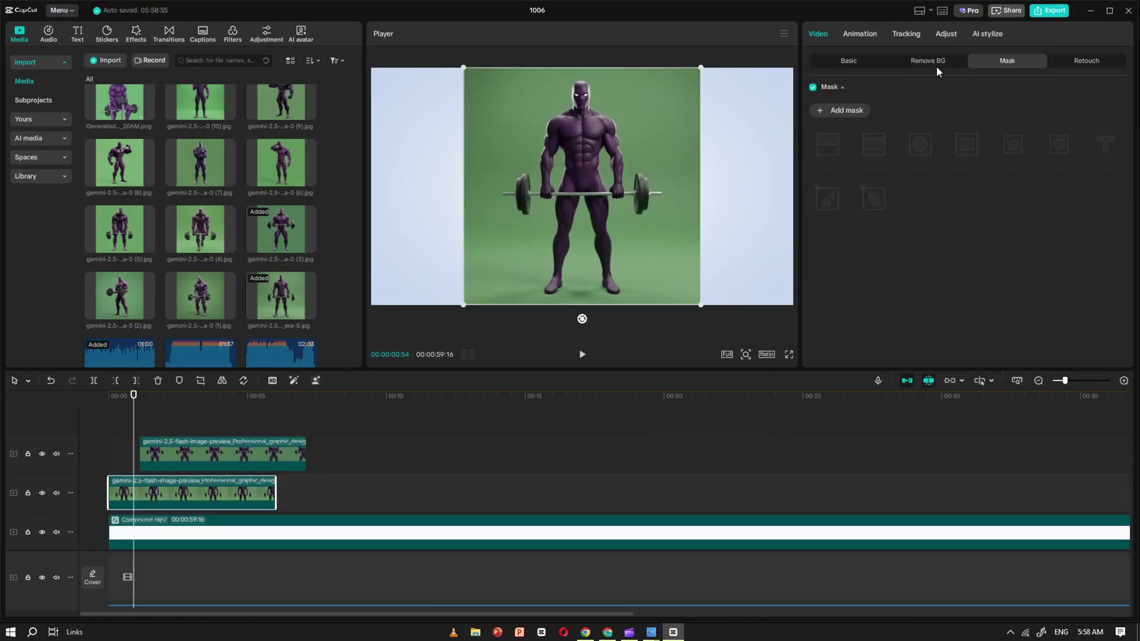
pyautogui.click(921, 61)
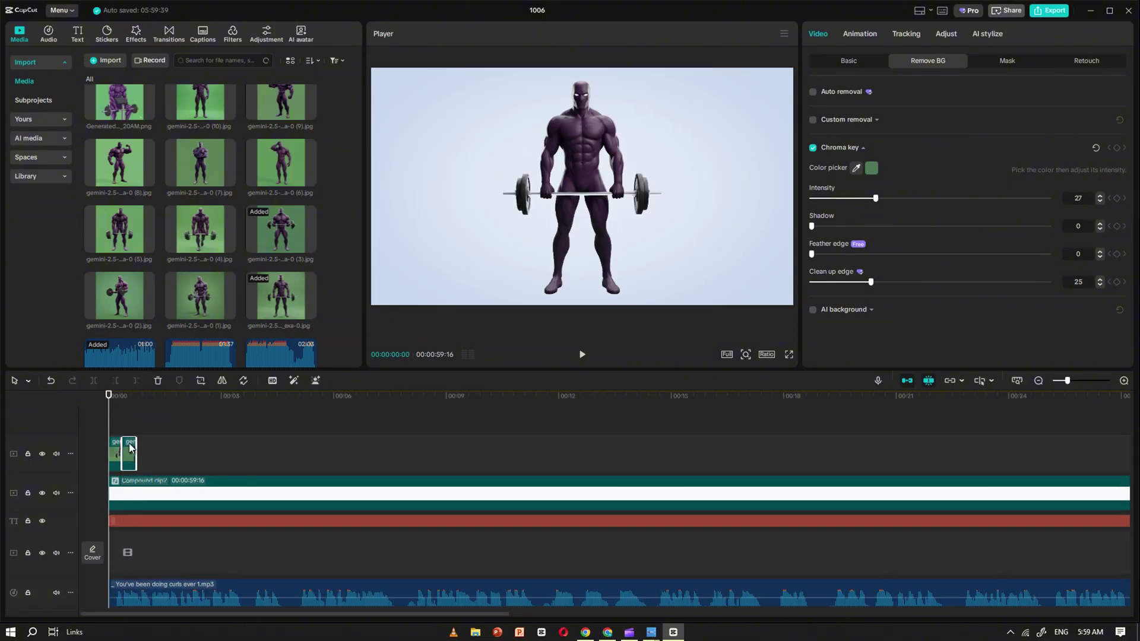
# Step: Bring up the context menu for the character clip on the timeline
pyautogui.rightClick(129, 447)
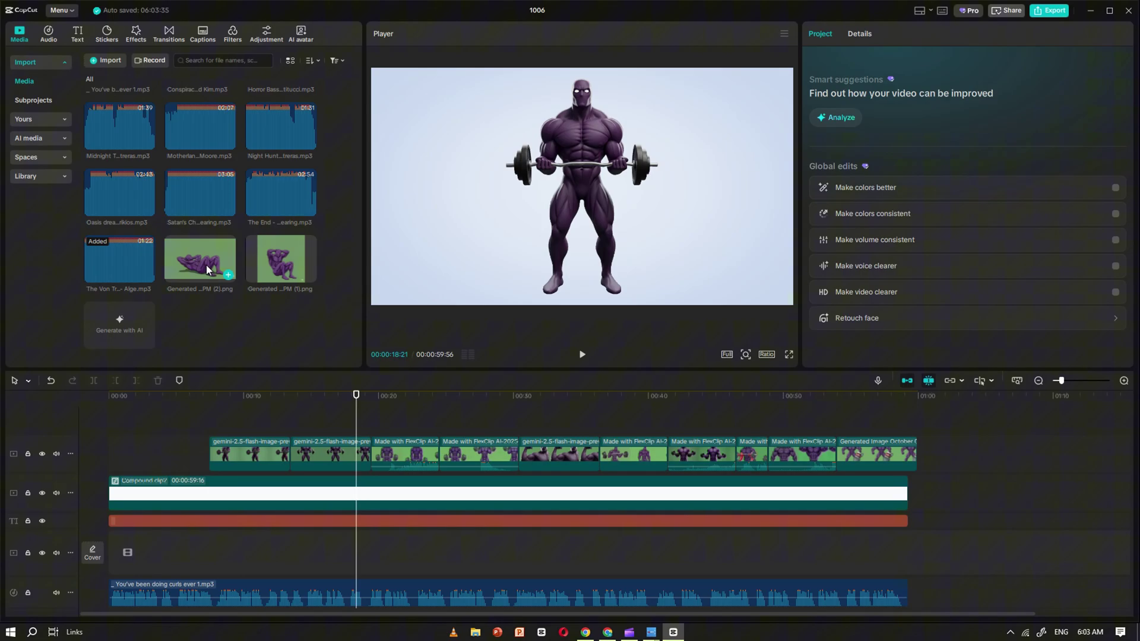
# Step: Place two crunch-pose images at the track start, remove the green, and enlarge and reposition the overlay
pyautogui.moveTo(200, 259); pyautogui.dragTo(143, 426)
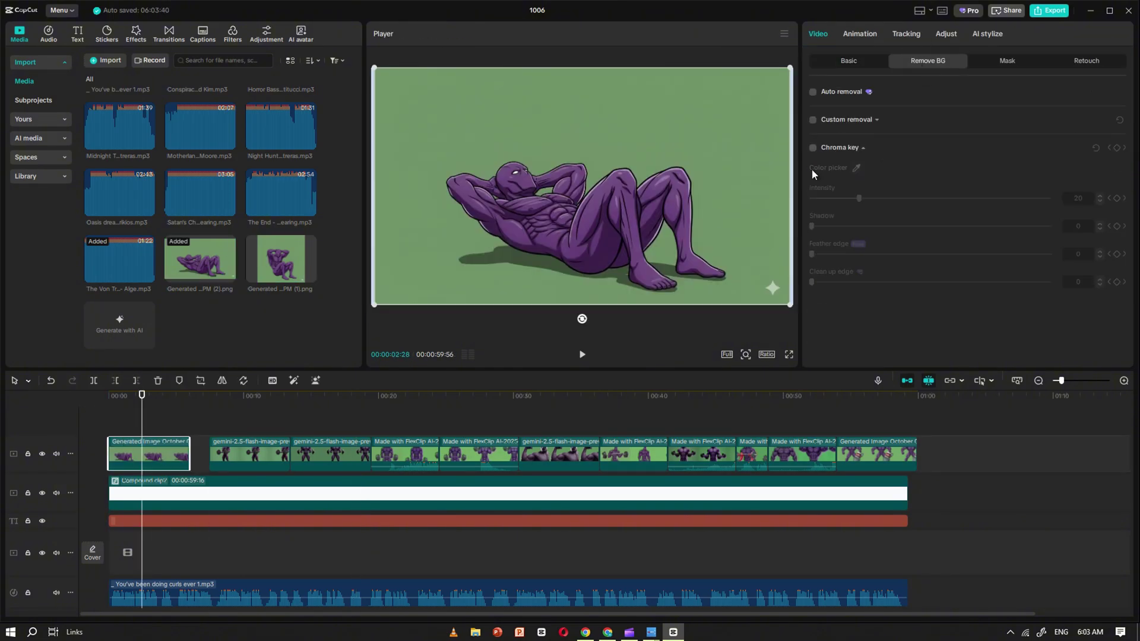
pyautogui.moveTo(812, 199); pyautogui.dragTo(864, 201)
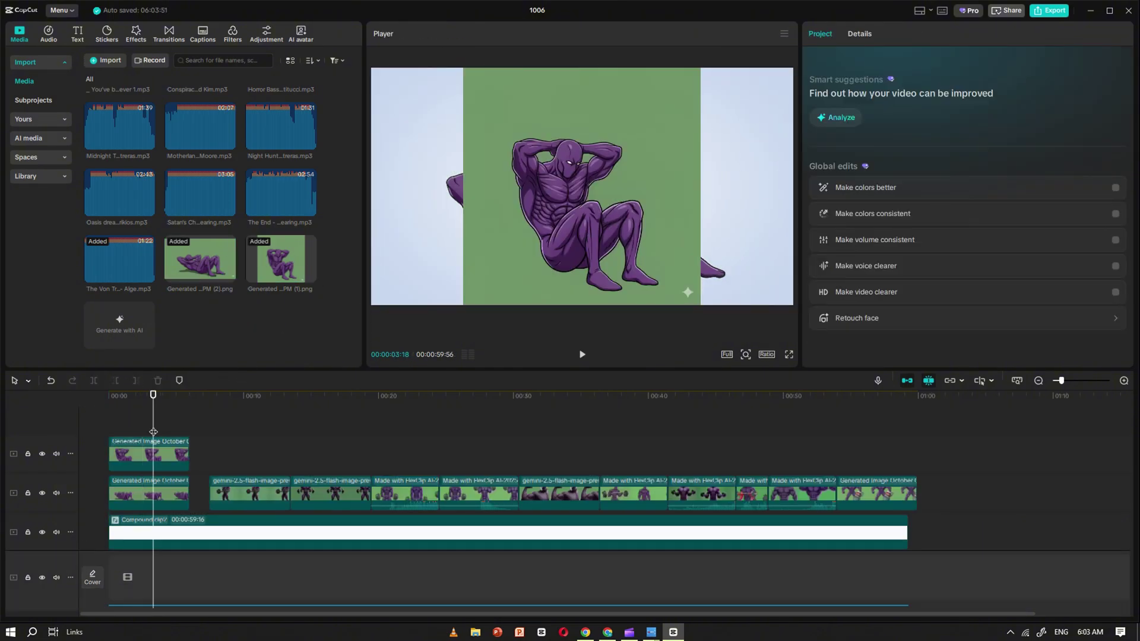
pyautogui.moveTo(812, 198); pyautogui.dragTo(871, 200)
pyautogui.moveTo(561, 237); pyautogui.dragTo(591, 240)
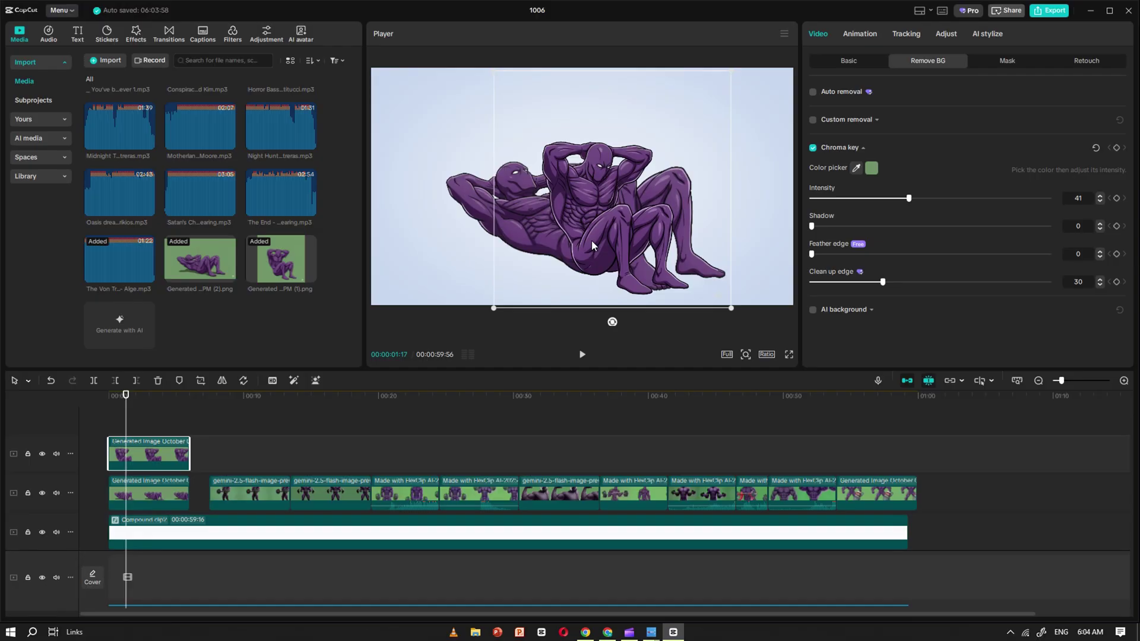
pyautogui.moveTo(700, 67); pyautogui.dragTo(783, 48)
pyautogui.moveTo(664, 209); pyautogui.dragTo(735, 255)
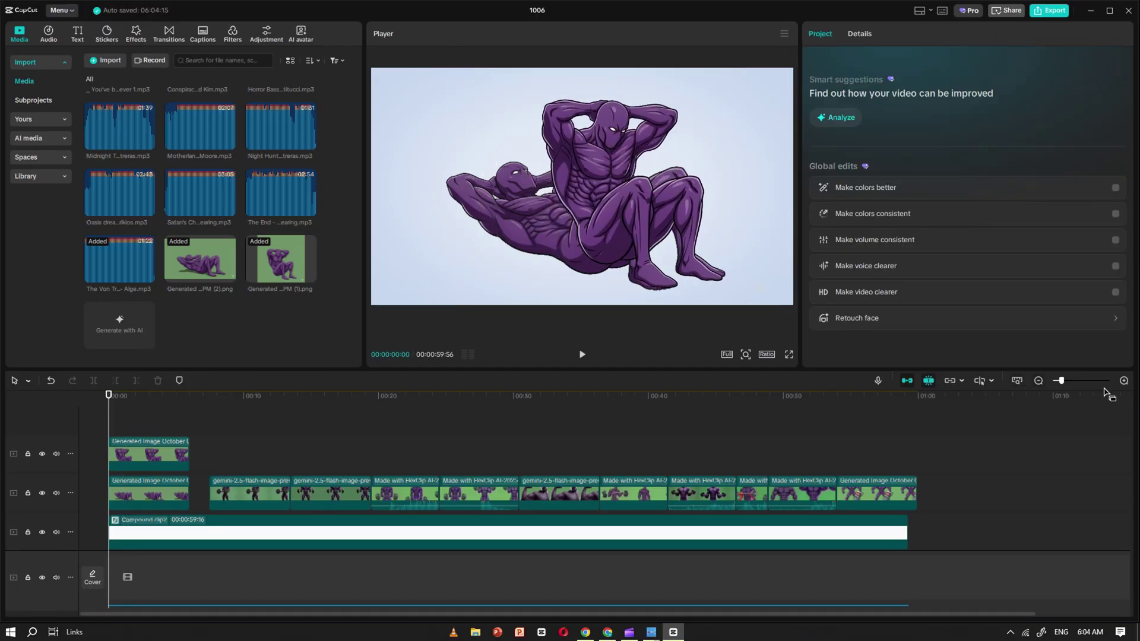
# Step: Undo and redo recent timeline edits, then play back to check the crunch clips
pyautogui.scroll(3, 1105, 392)
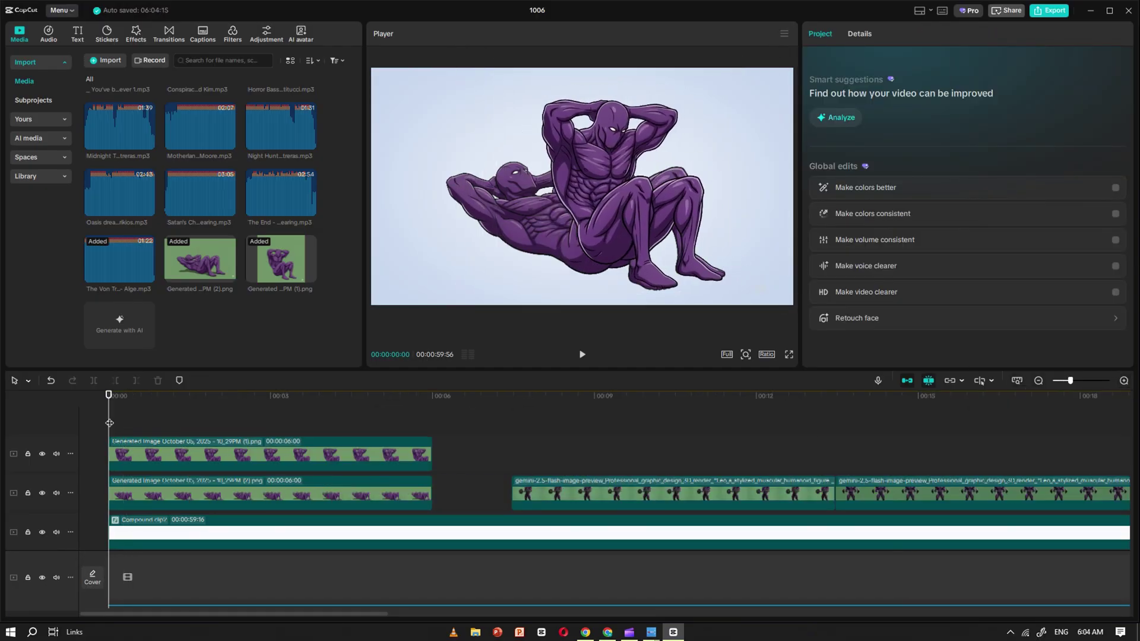
pyautogui.hotkey('ctrl', 'z')
pyautogui.hotkey('ctrl', 'z')
pyautogui.hotkey('ctrl', 'z')
pyautogui.hotkey('ctrl', 'z')
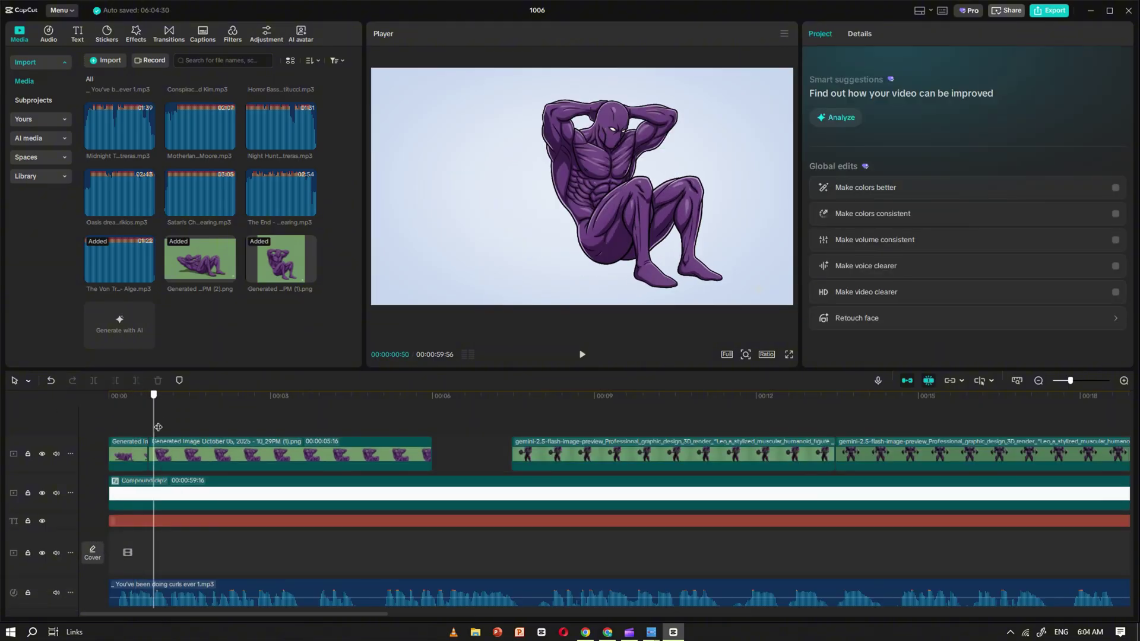
pyautogui.hotkey('ctrl', 'z')
pyautogui.hotkey('ctrl', 'z')
pyautogui.hotkey('ctrl', 'z')
pyautogui.hotkey('ctrl', 'z')
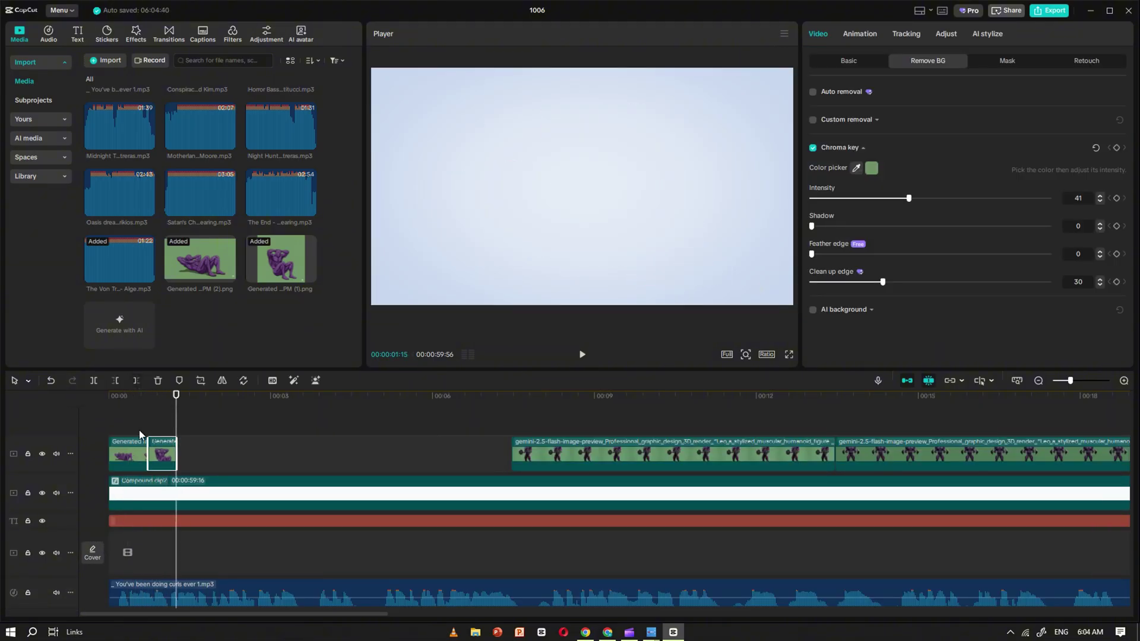
pyautogui.hotkey('ctrl', 'shift', 'z')
pyautogui.hotkey('ctrl', 'shift', 'z')
pyautogui.hotkey('ctrl', 'shift', 'z')
pyautogui.hotkey('ctrl', 'shift', 'z')
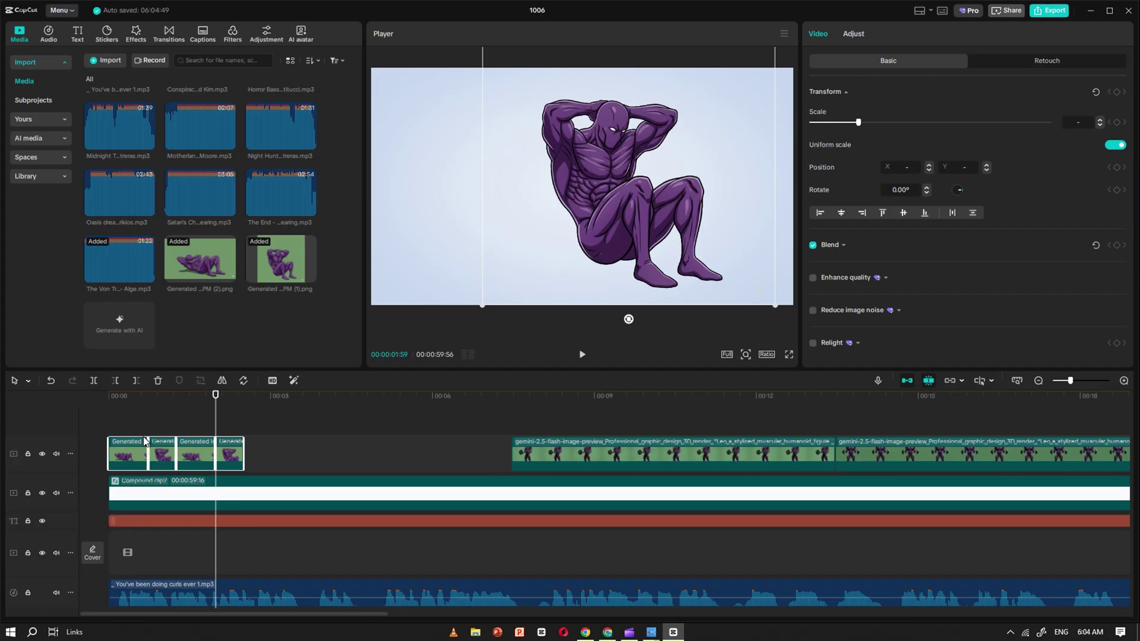
pyautogui.click(582, 354)
pyautogui.click(582, 354)
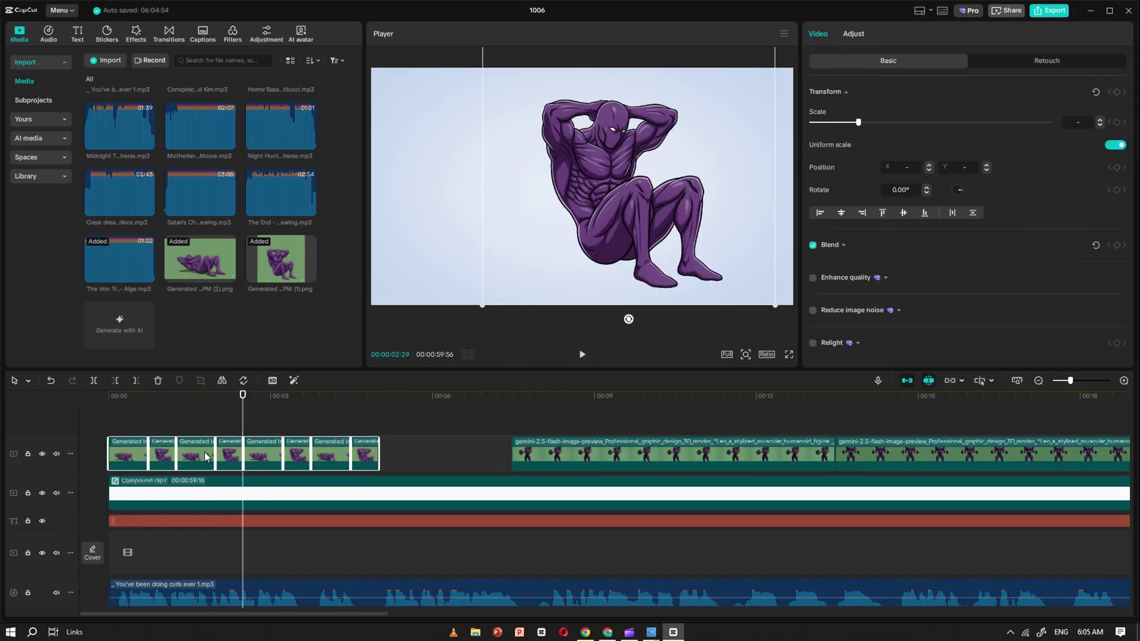
# Step: Combine the crunch clips into a compound clip at 1.7x speed, then open project 1005
pyautogui.hotkey('alt', 'g')
pyautogui.click(854, 33)
pyautogui.moveTo(855, 110); pyautogui.dragTo(908, 110)
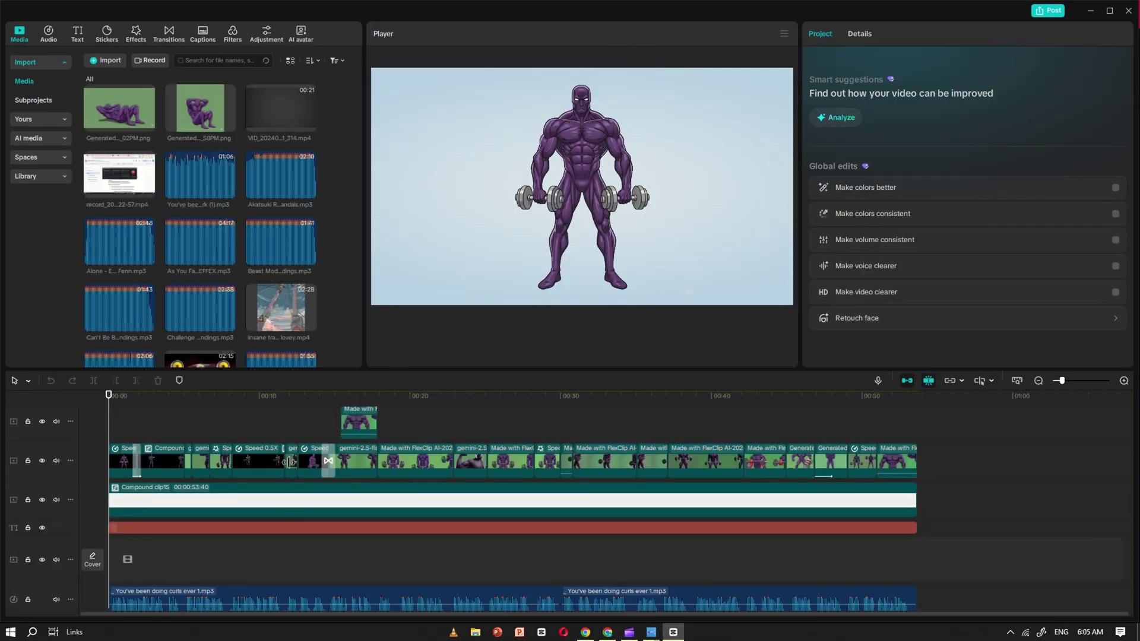
pyautogui.click(582, 355)
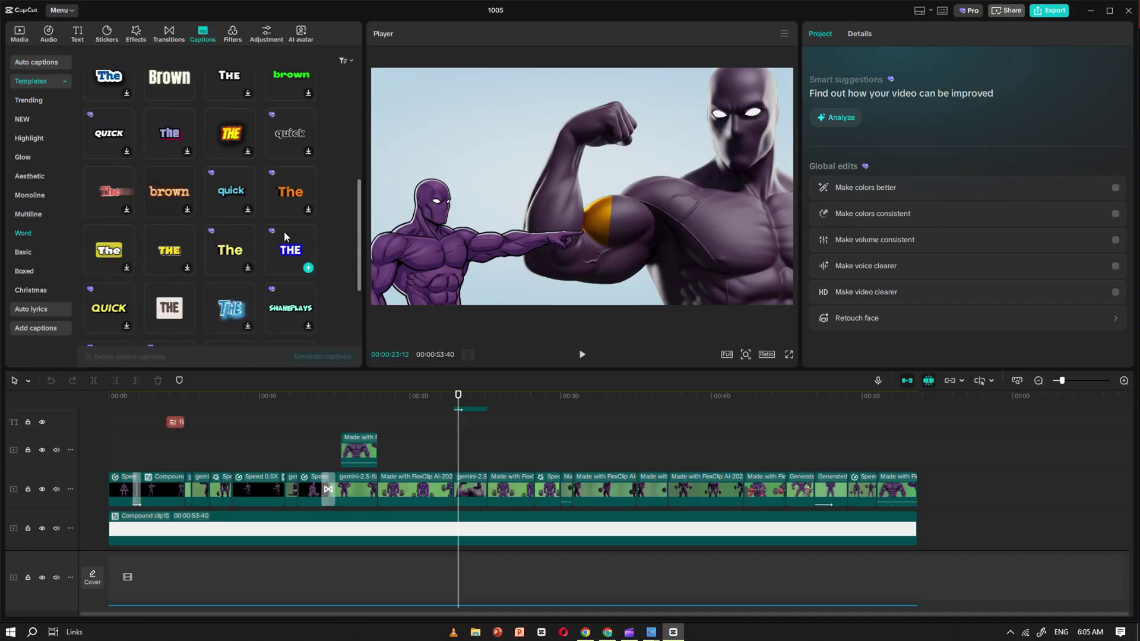
# Step: Export the captioned project 1005 video as a 4K MP4
pyautogui.scroll(-5, 285, 237)
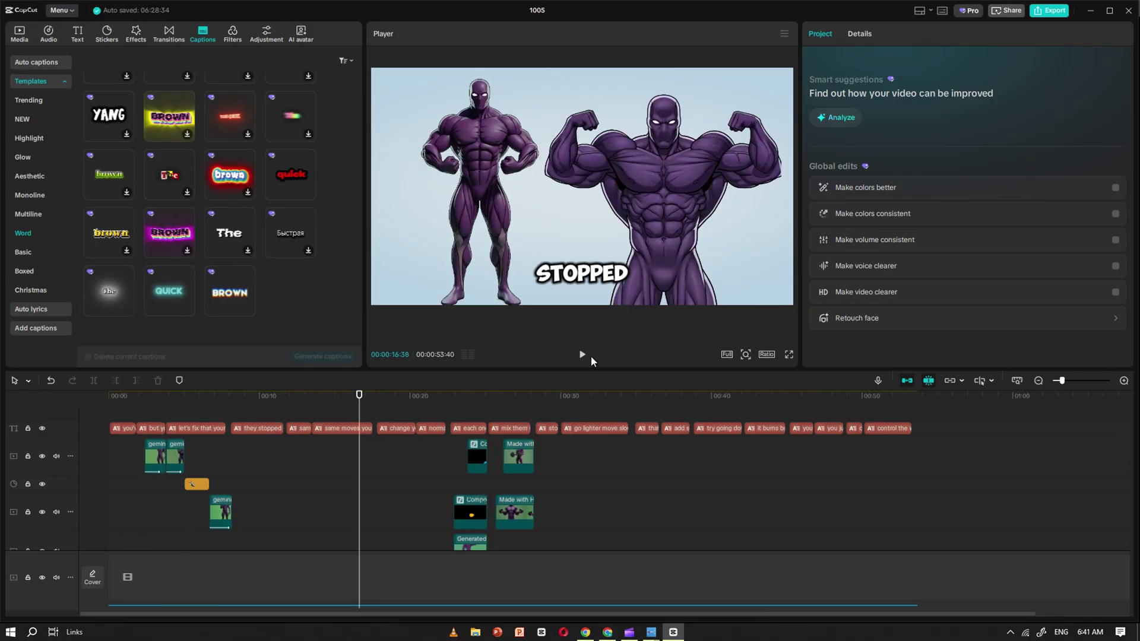
pyautogui.click(582, 354)
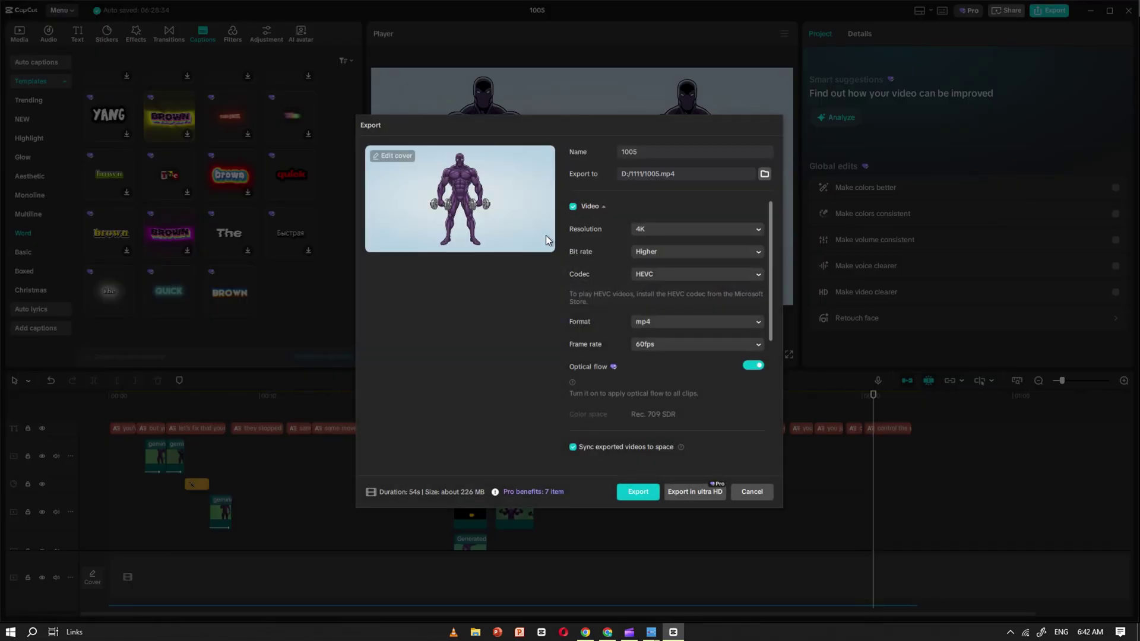
pyautogui.click(638, 491)
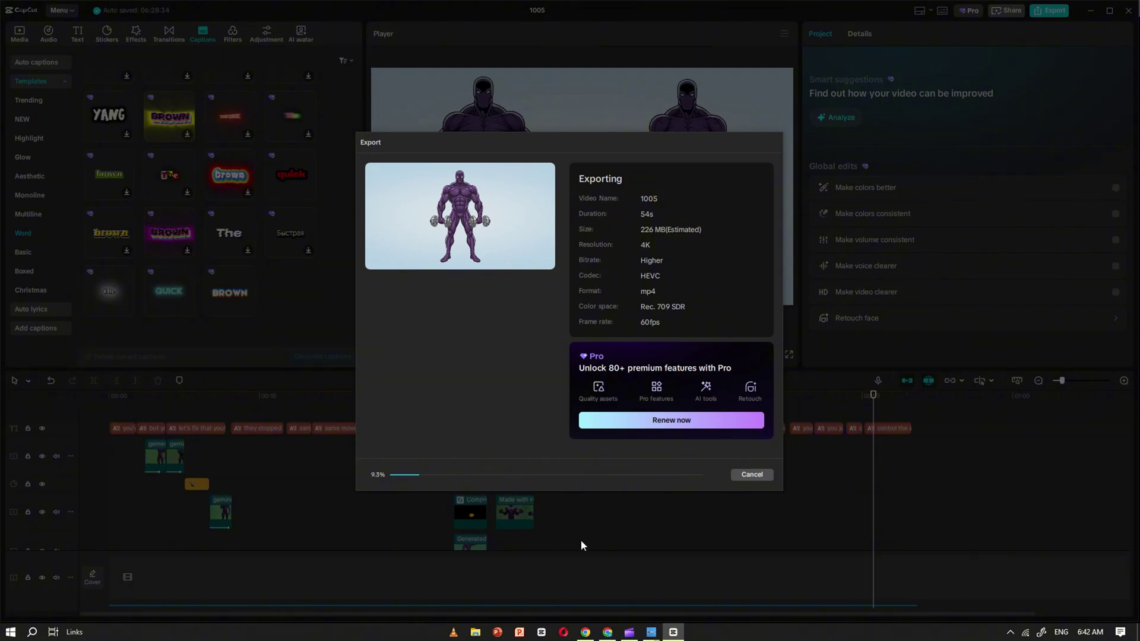